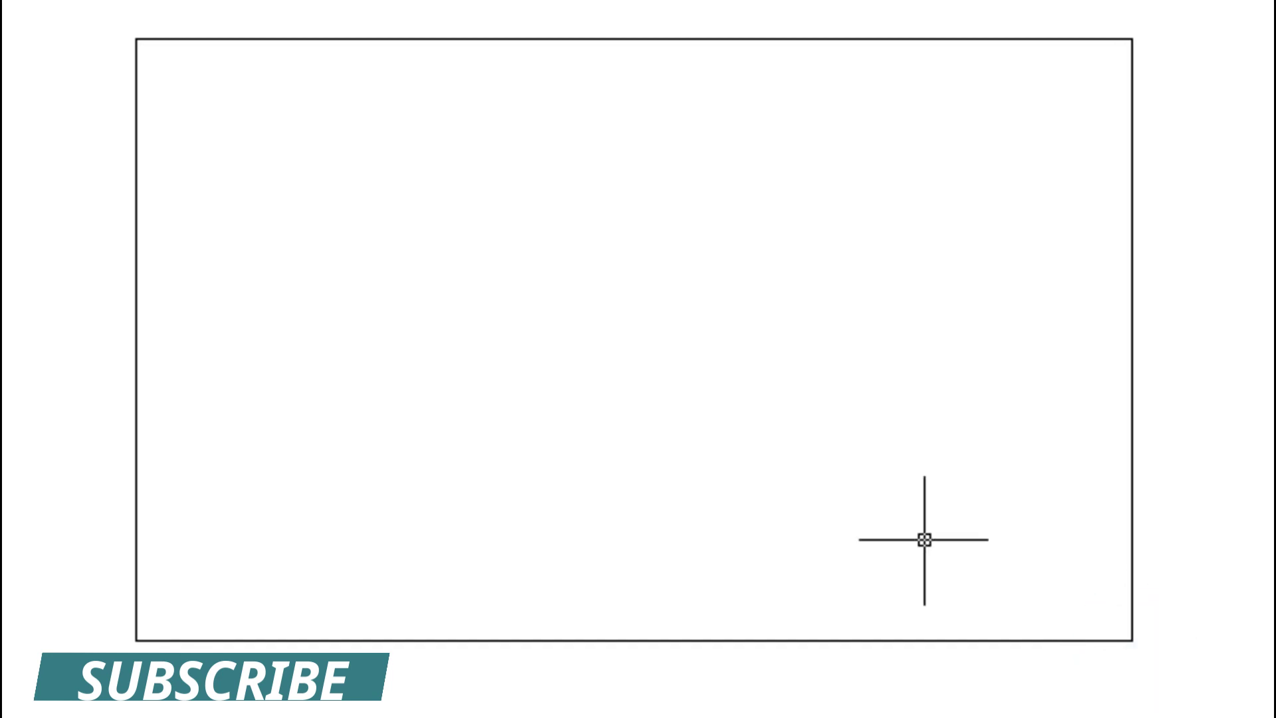
# - Draw a middle vertical divider, a horizontal line across the right half, and a line splitting it into columns
pyautogui.click(632, 39)
pyautogui.click(632, 639)
pyautogui.click(631, 322)
pyautogui.click(1132, 326)
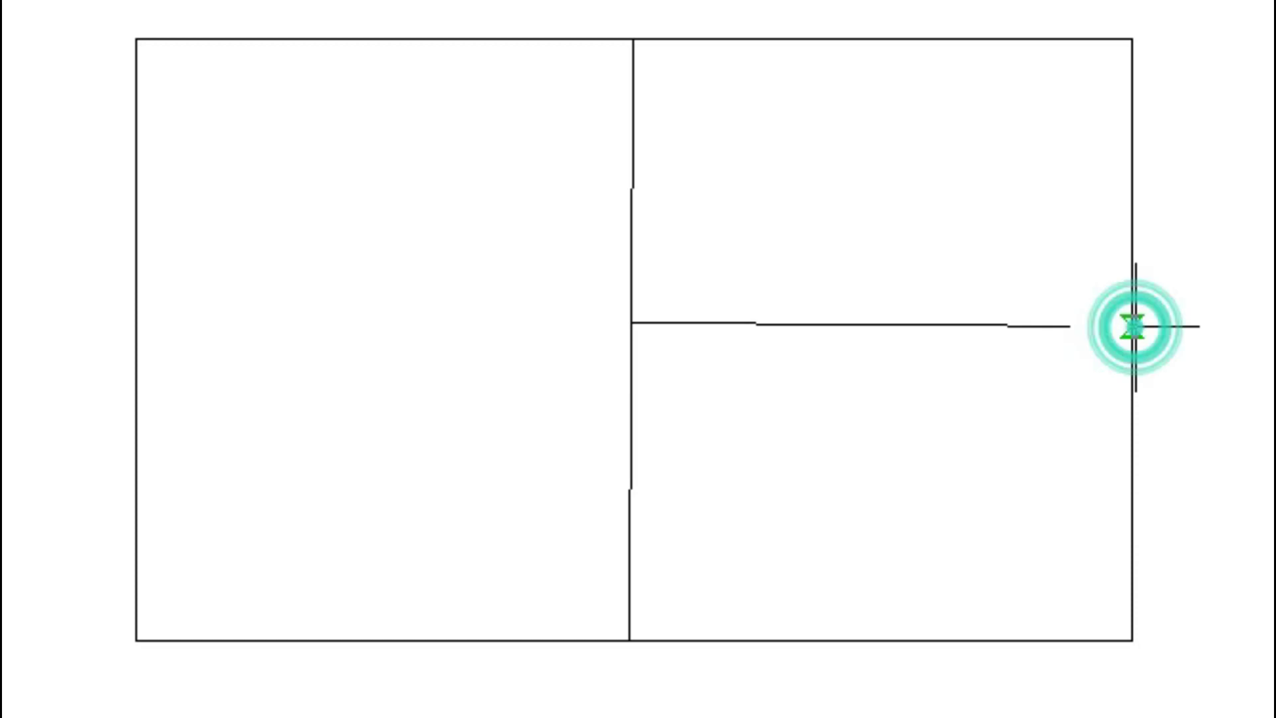
pyautogui.click(900, 640)
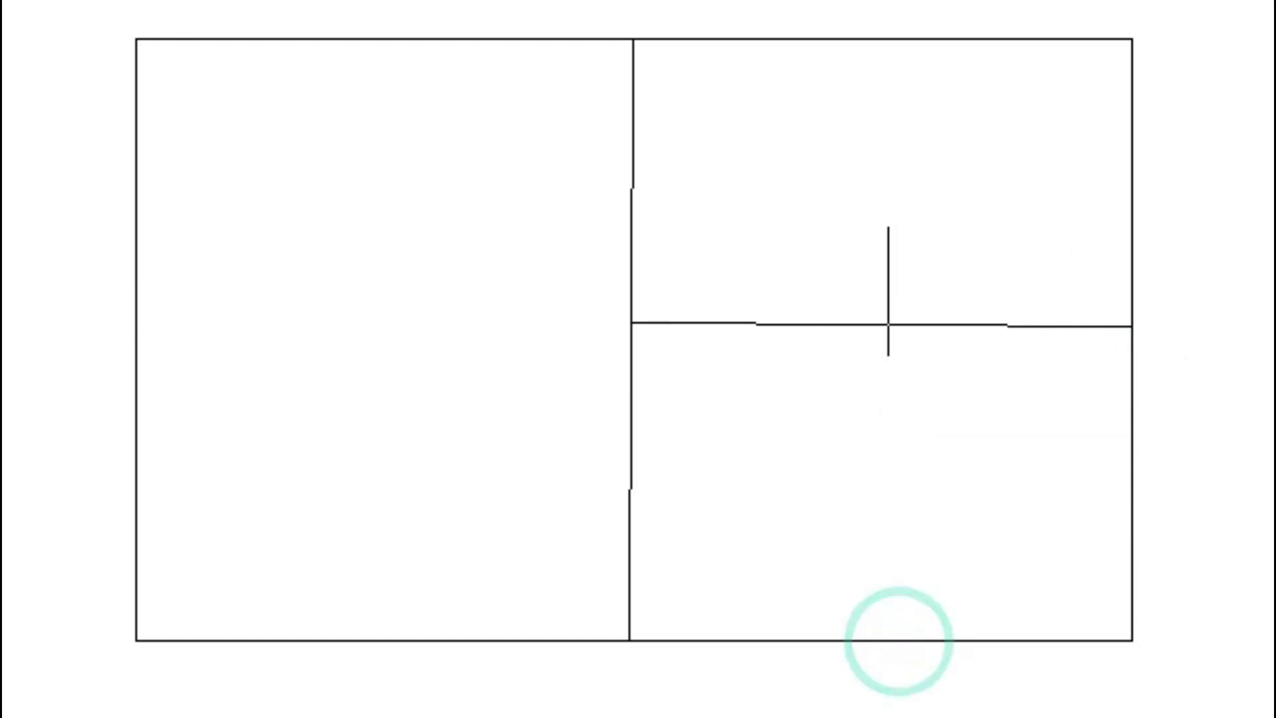
pyautogui.click(903, 40)
# - Cut top and bottom strips from the left half and split them with vertical dividers
pyautogui.click(630, 206)
pyautogui.click(136, 208)
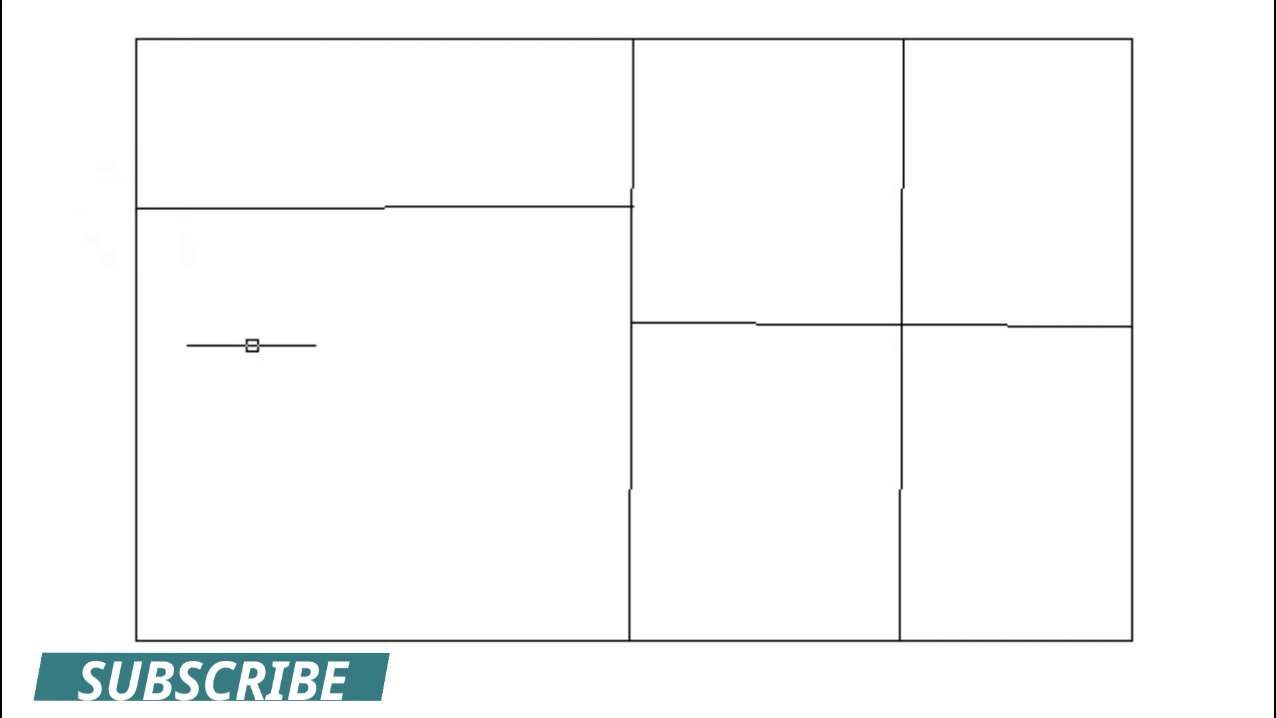
pyautogui.click(630, 446)
pyautogui.click(137, 450)
pyautogui.click(396, 640)
pyautogui.click(403, 453)
pyautogui.click(404, 207)
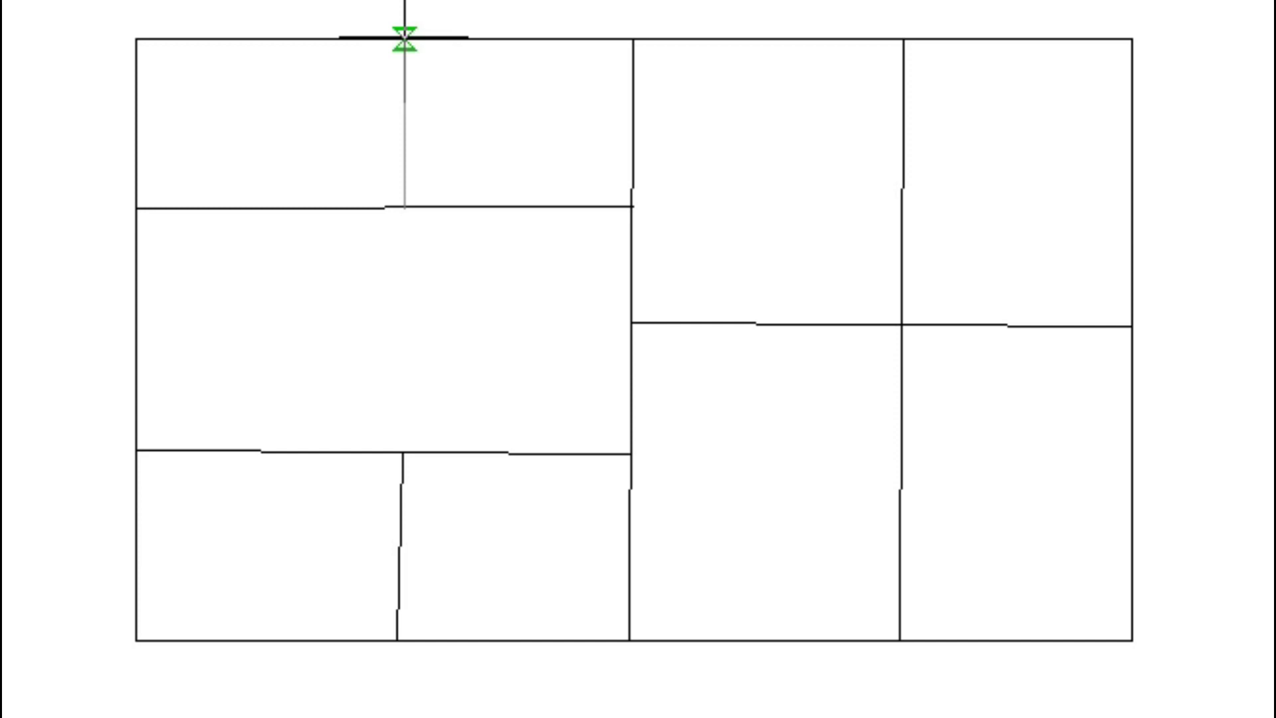
# - Start a polyline spiral at the top-left panel corner with its first tilted rectangle
pyautogui.click(136, 39)
pyautogui.click(404, 56)
pyautogui.click(390, 207)
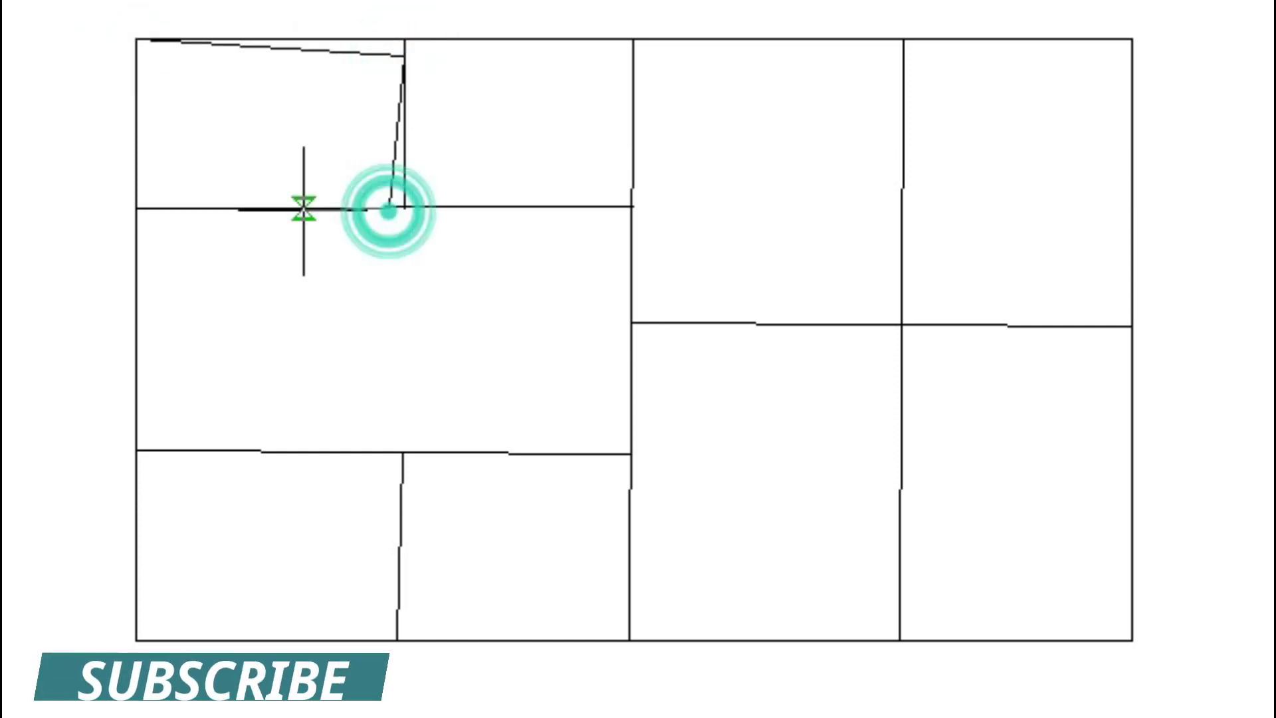
pyautogui.click(142, 192)
pyautogui.click(159, 41)
# - Continue the spiral inward with slightly rotated, smaller rectangles
pyautogui.click(405, 75)
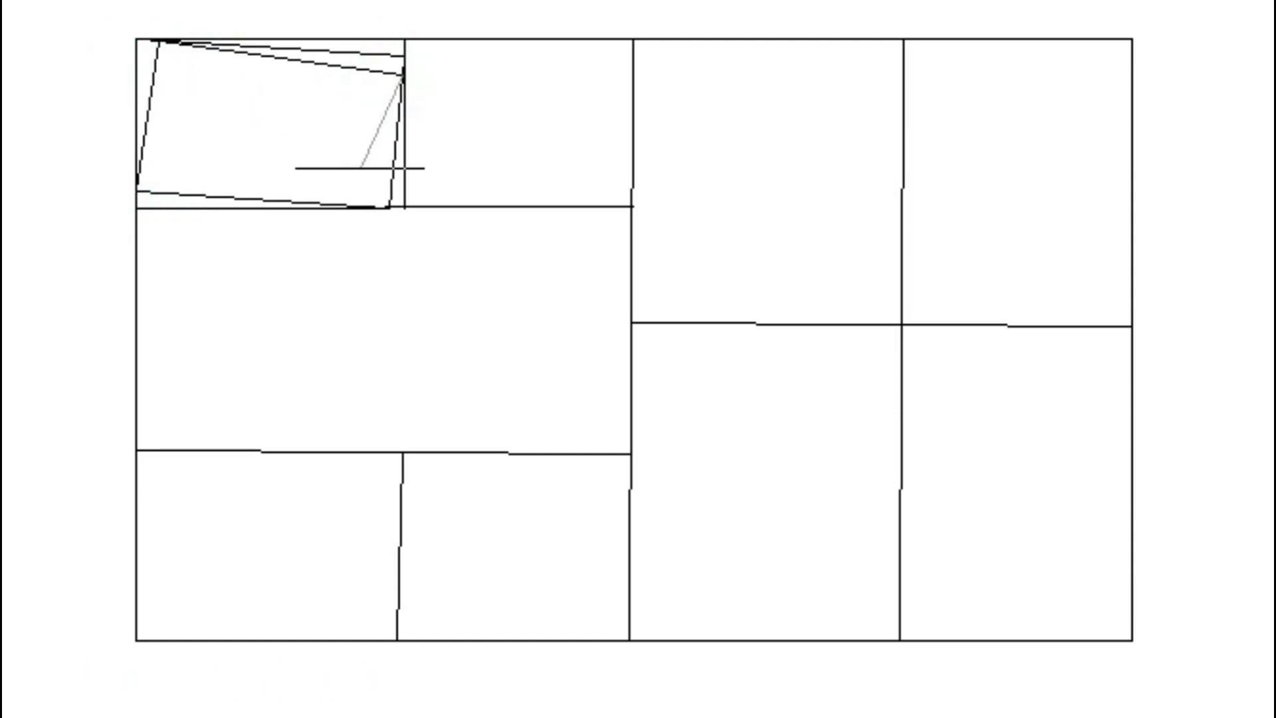
pyautogui.click(370, 208)
pyautogui.click(138, 174)
pyautogui.click(180, 43)
pyautogui.click(400, 94)
pyautogui.click(349, 202)
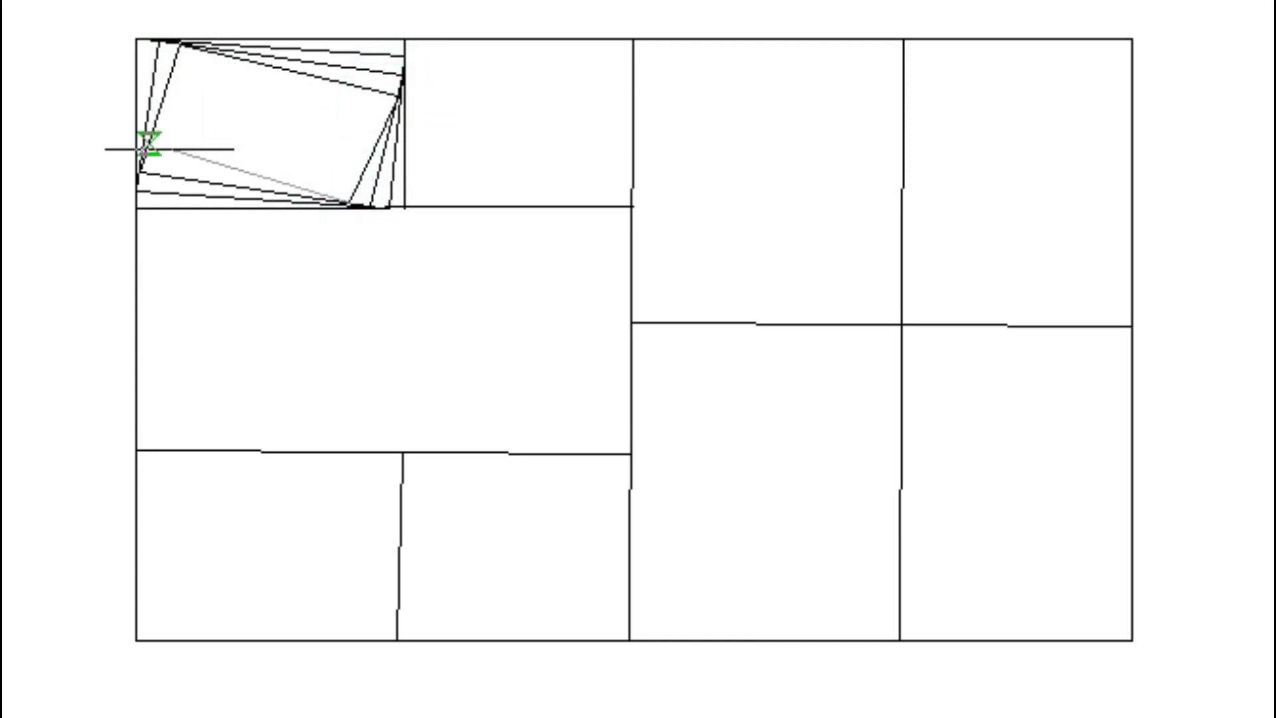
pyautogui.click(145, 152)
# - Wind the top-left spiral further inward through its middle turns
pyautogui.click(201, 47)
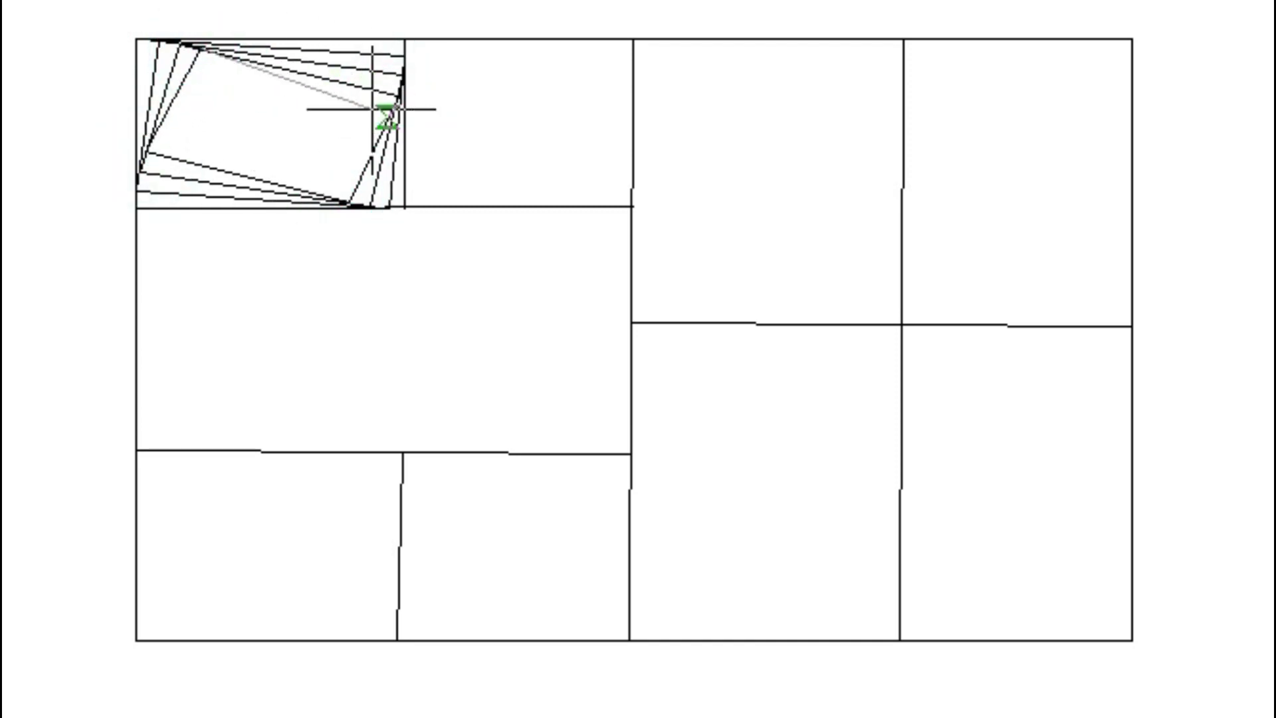
pyautogui.click(330, 196)
pyautogui.click(160, 135)
pyautogui.click(365, 122)
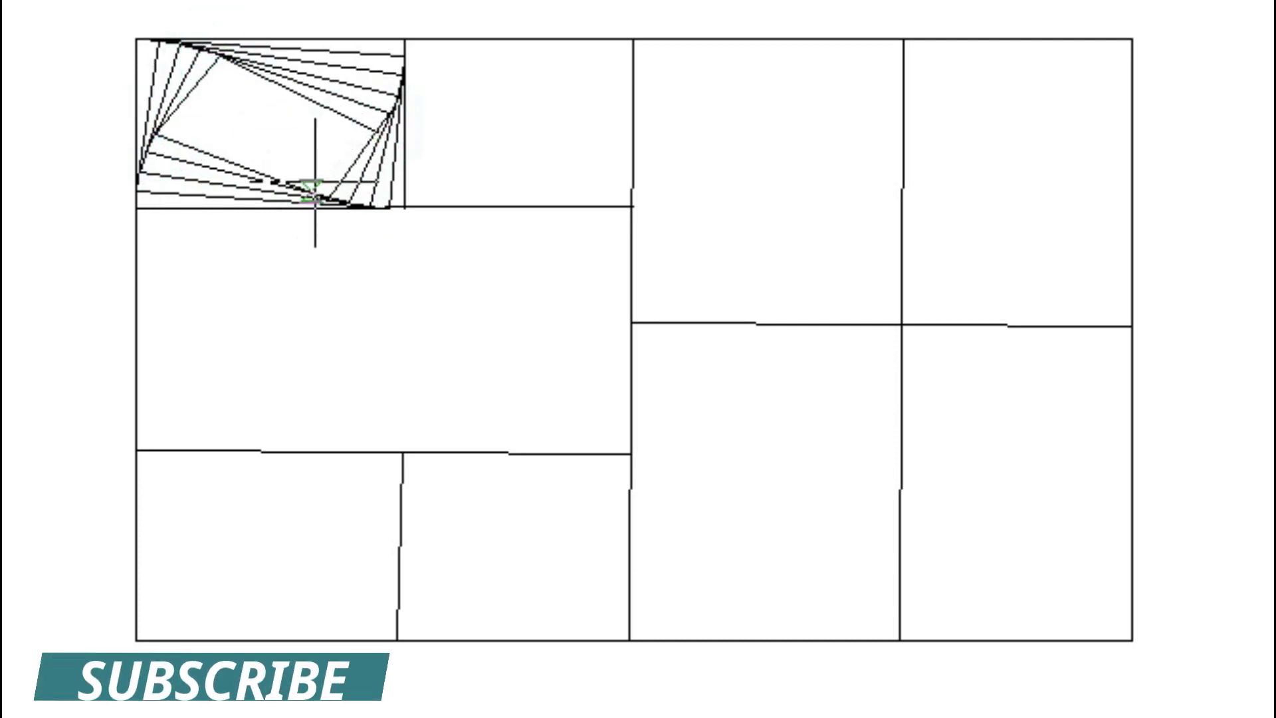
pyautogui.click(370, 133)
pyautogui.click(170, 123)
pyautogui.click(238, 61)
# - Finish the spiral with tight vertices converging near the panel centre
pyautogui.click(372, 133)
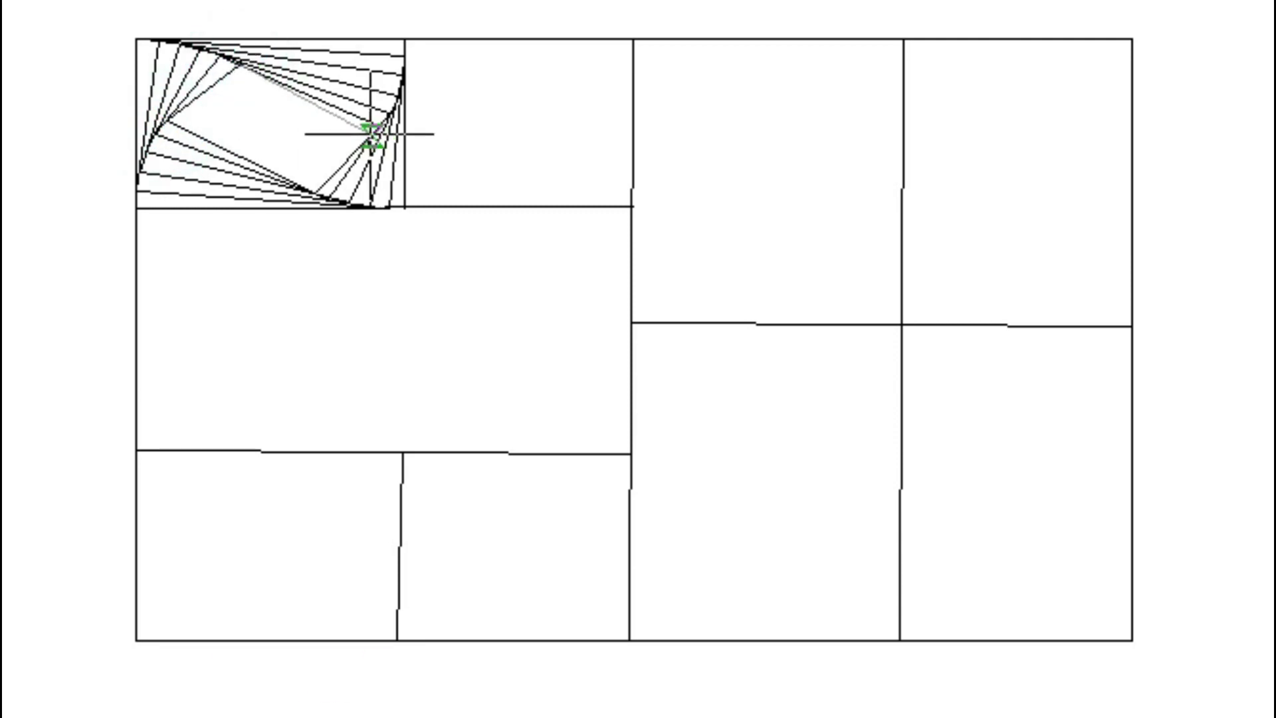
pyautogui.click(304, 187)
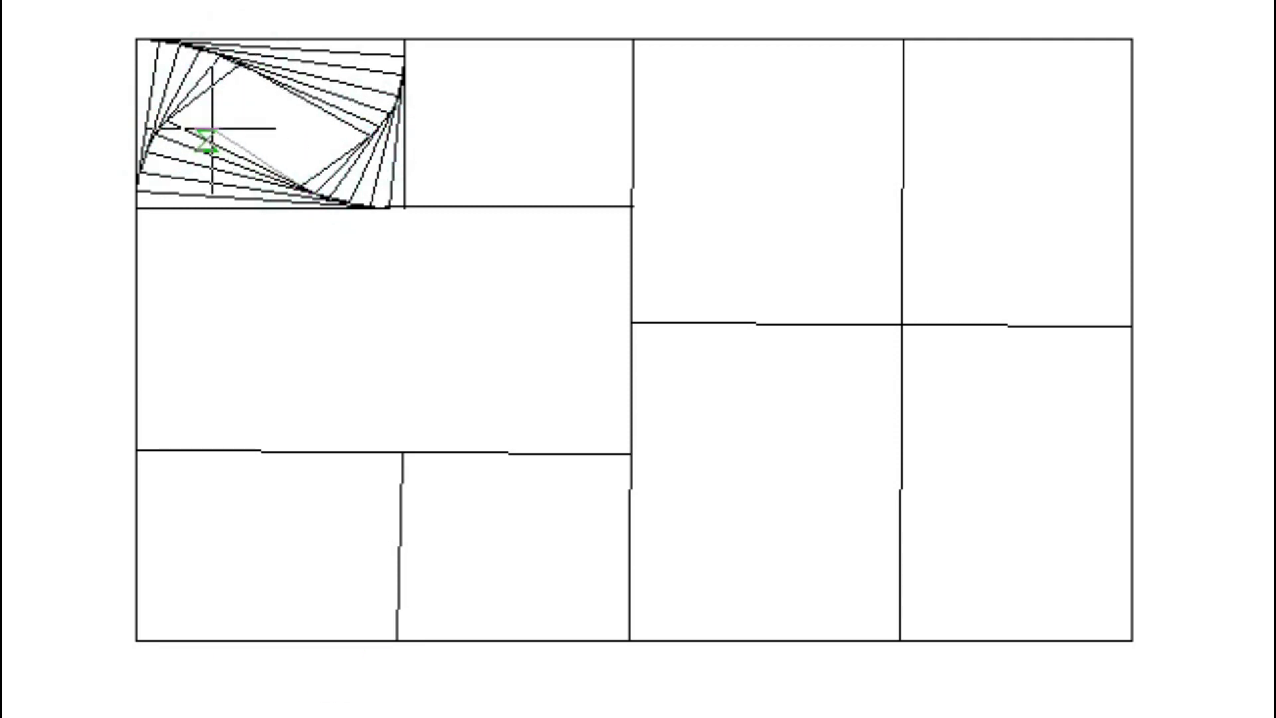
pyautogui.click(182, 111)
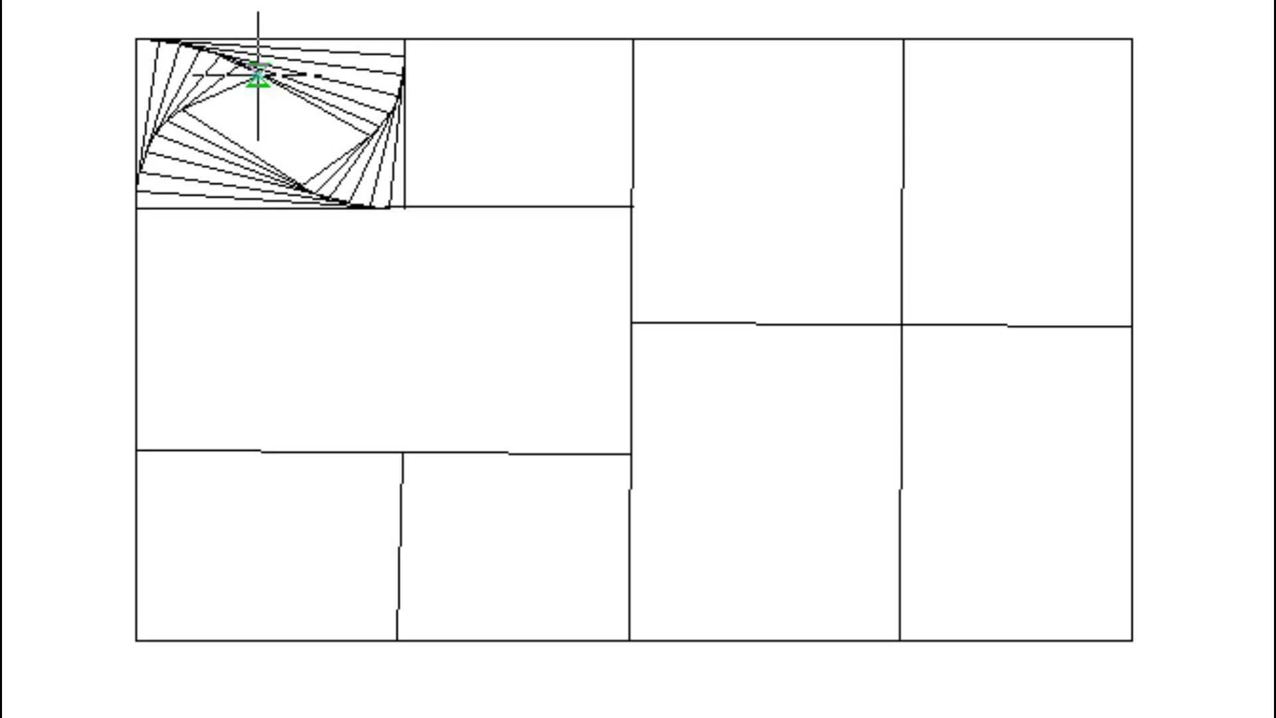
pyautogui.click(352, 143)
pyautogui.click(286, 177)
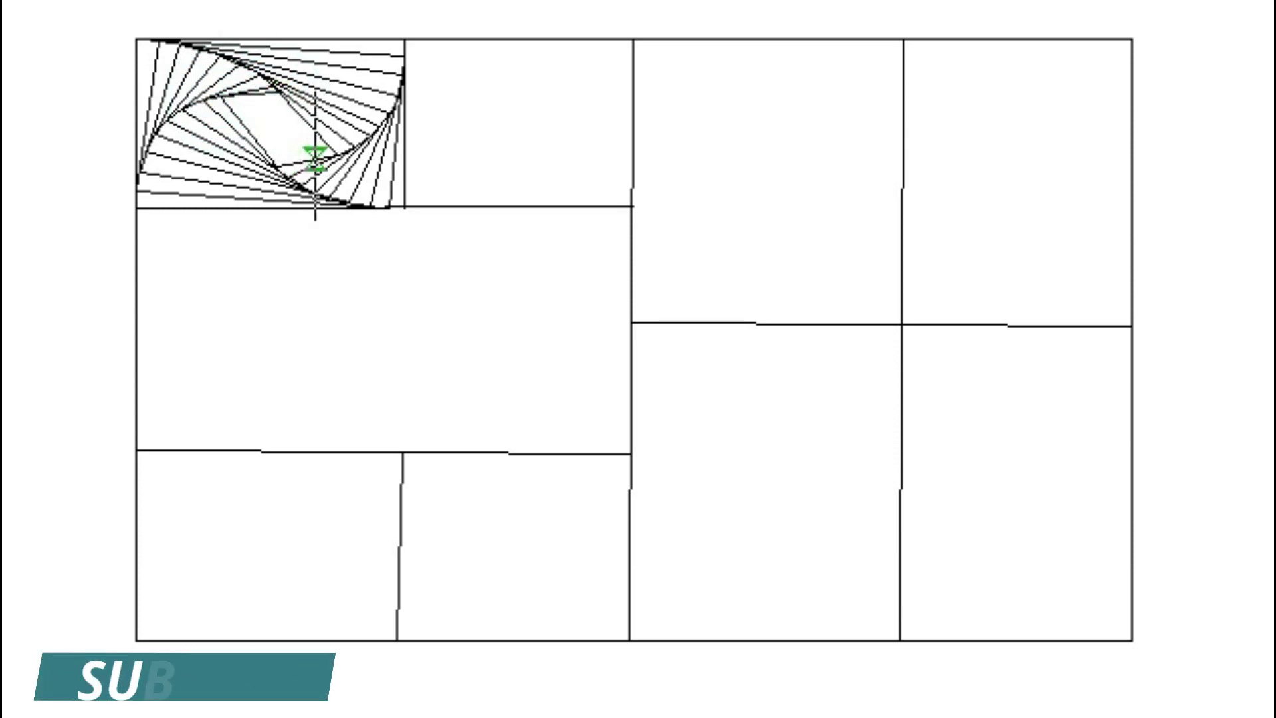
pyautogui.click(284, 105)
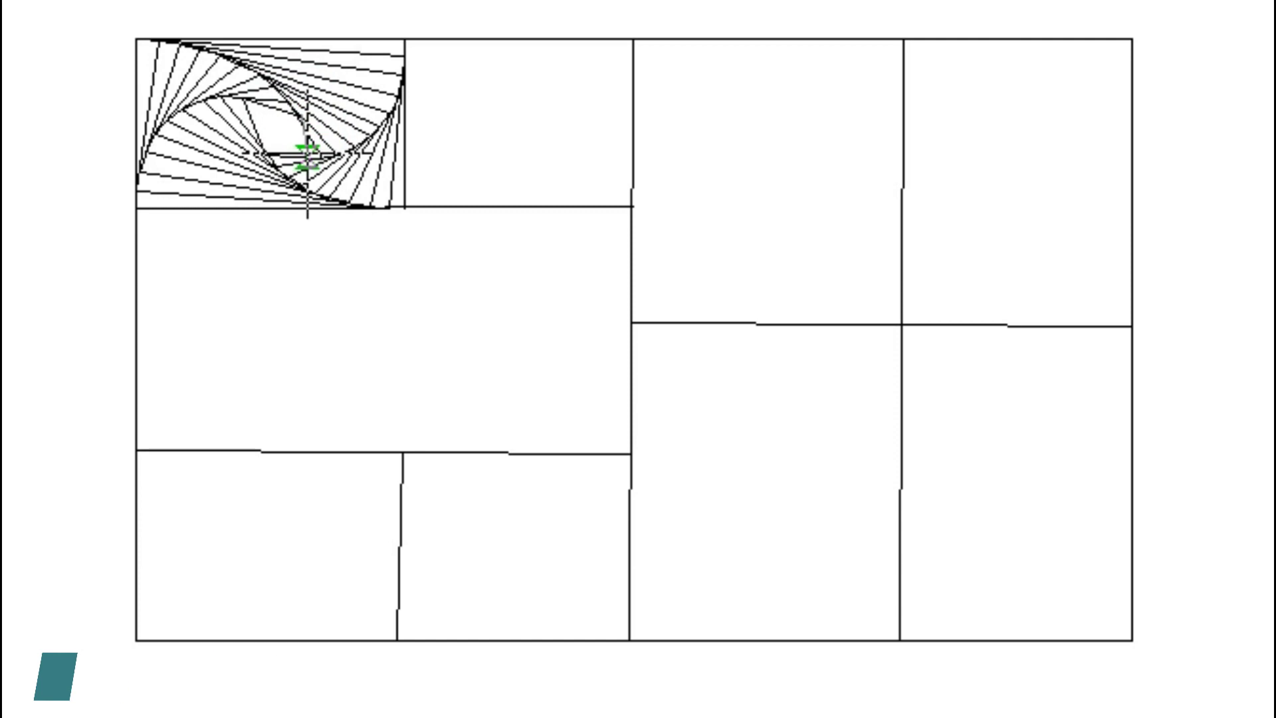
pyautogui.click(261, 142)
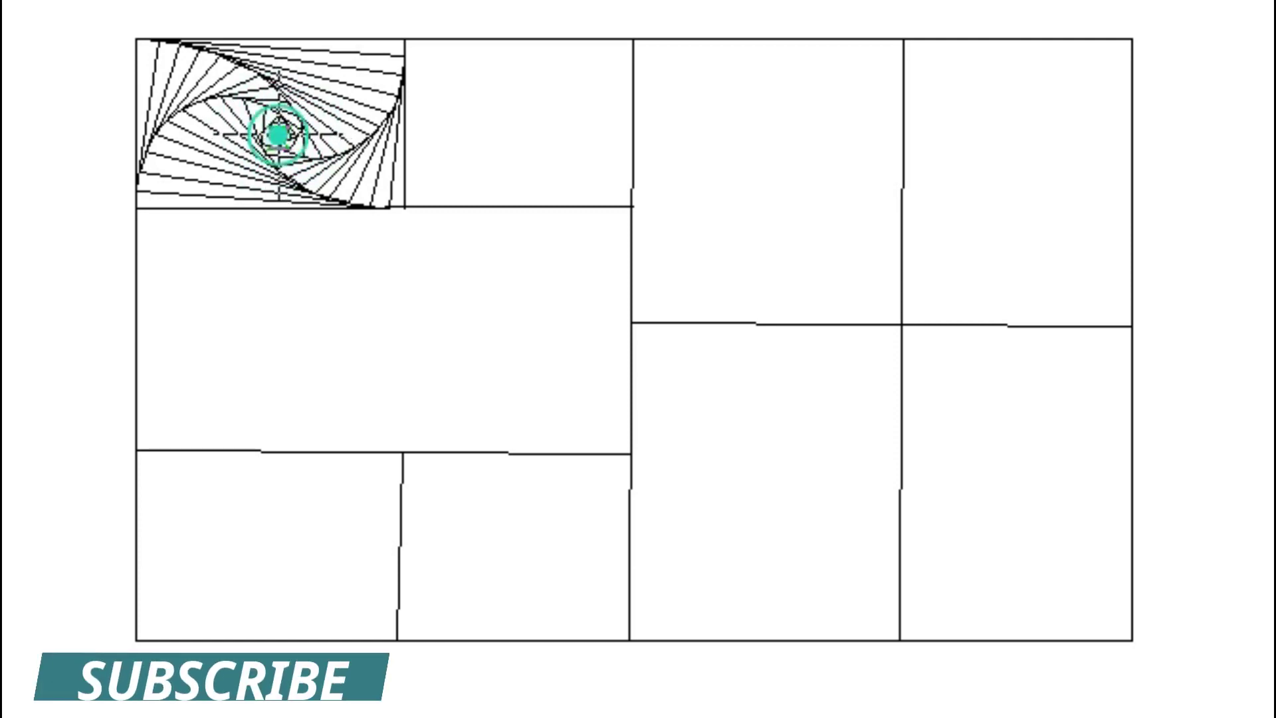
# - Start a second spiral at the adjacent top panel's corner with its outer tilted square
pyautogui.click(407, 40)
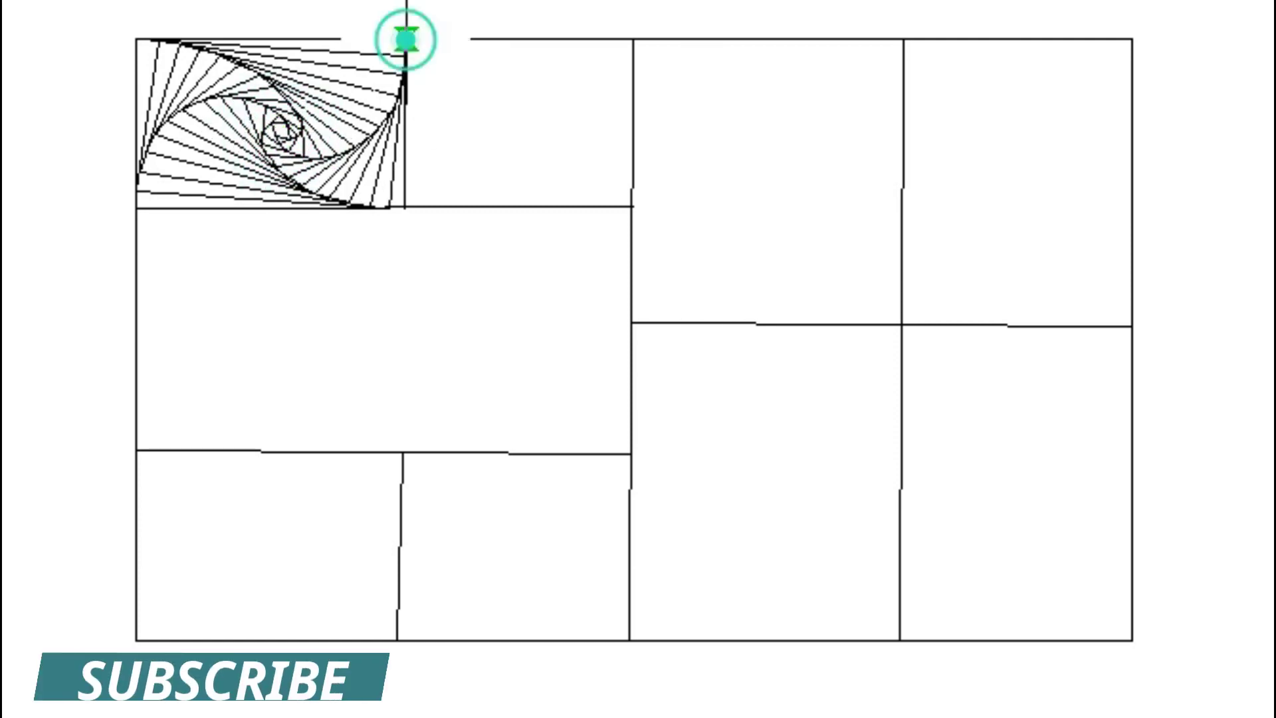
pyautogui.click(420, 207)
pyautogui.click(633, 184)
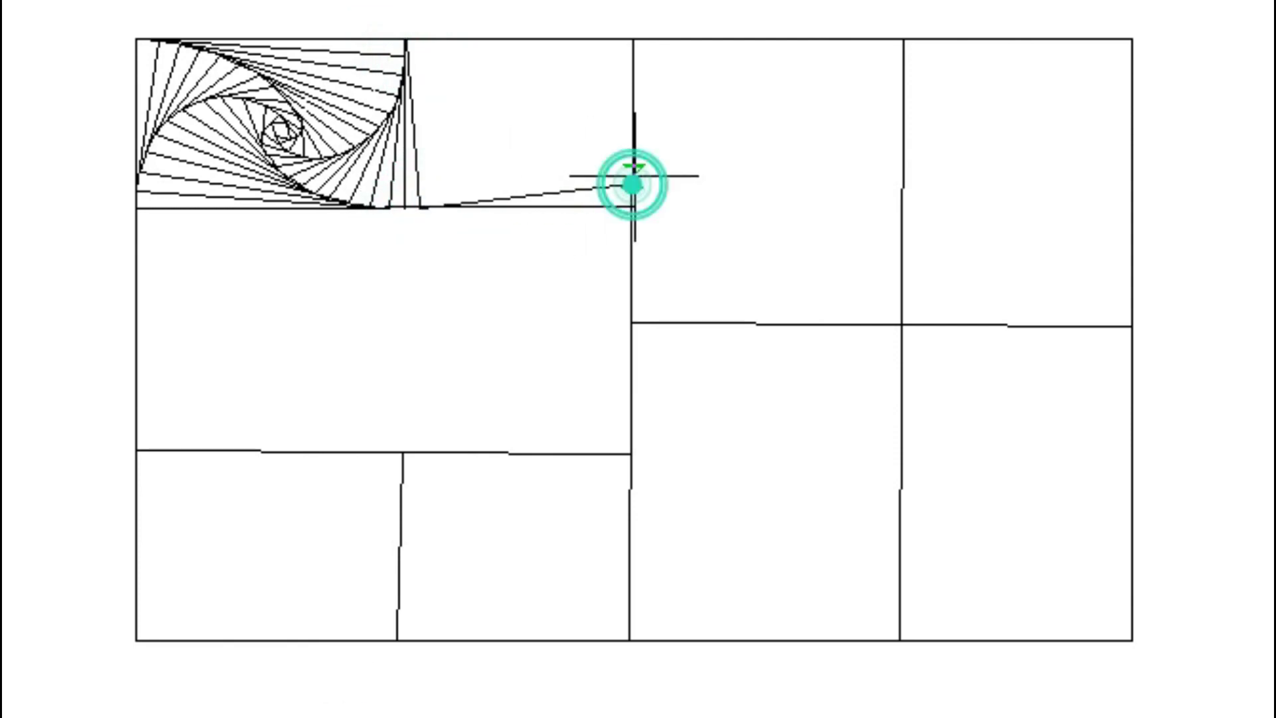
pyautogui.click(613, 40)
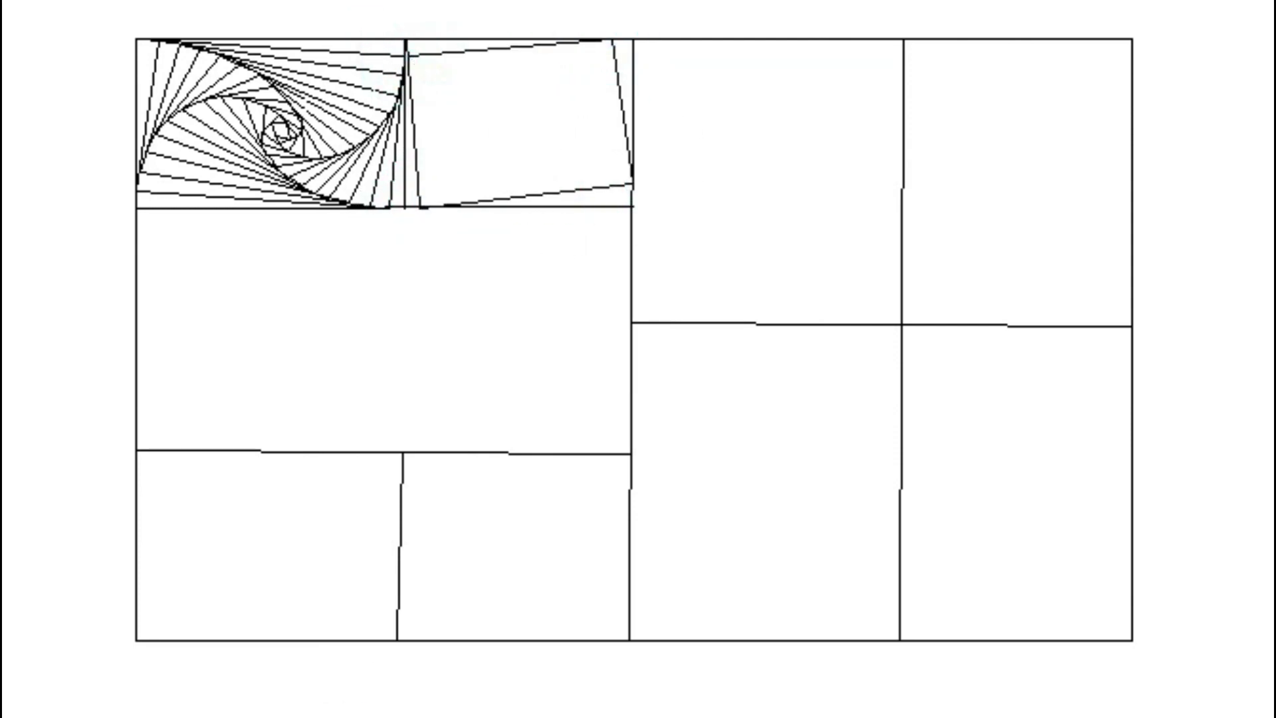
pyautogui.click(440, 204)
pyautogui.click(631, 160)
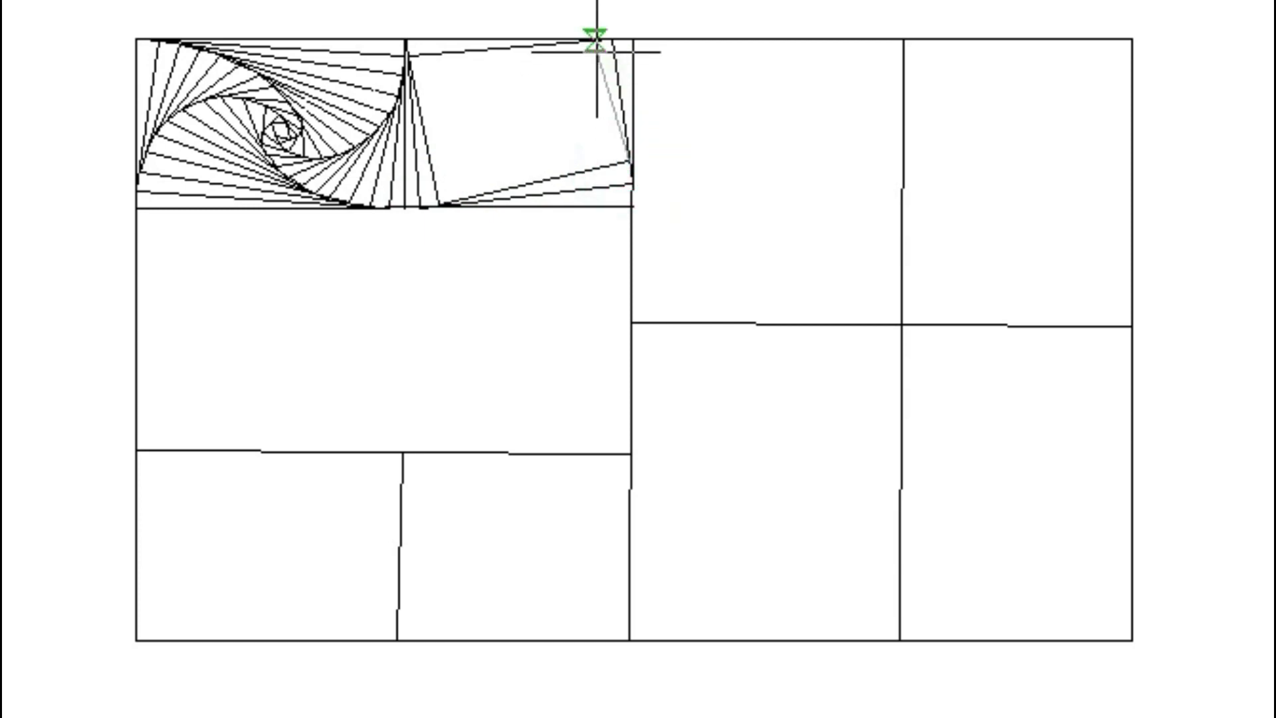
pyautogui.click(413, 75)
# - Wind the second spiral inward through its next rotated squares
pyautogui.click(456, 201)
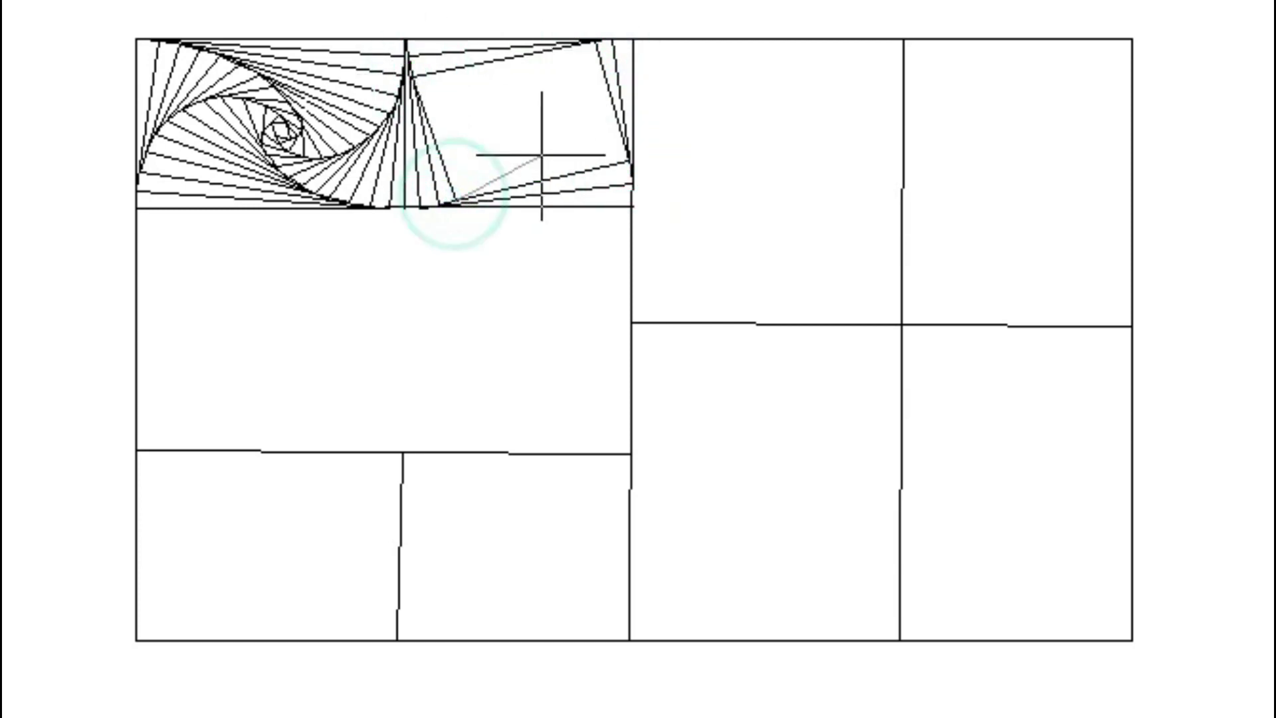
pyautogui.click(625, 146)
pyautogui.click(576, 42)
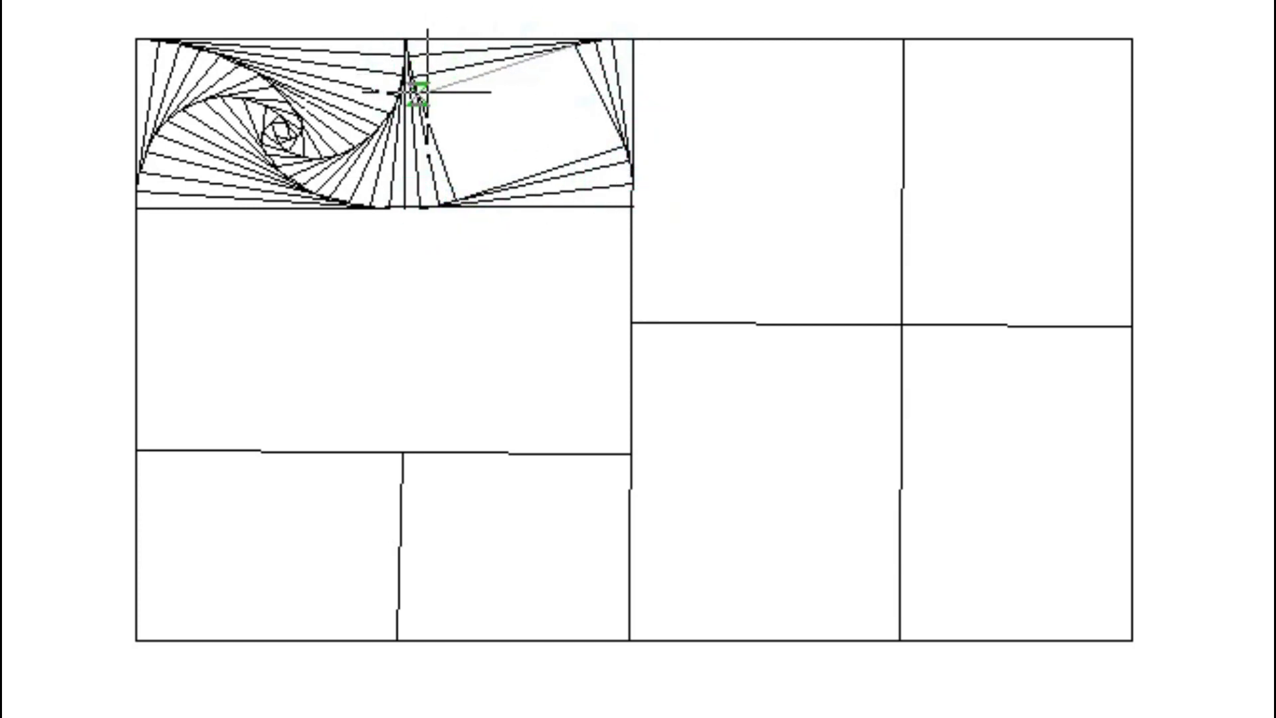
pyautogui.click(418, 97)
pyautogui.click(475, 191)
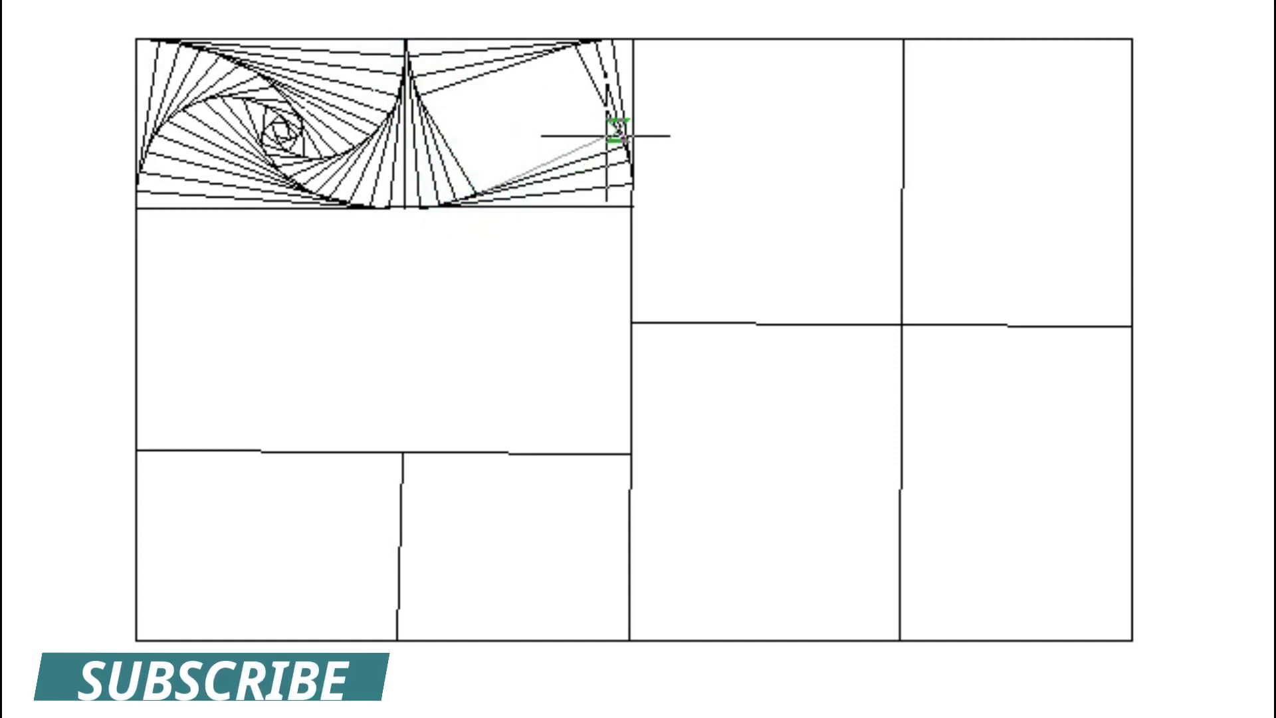
pyautogui.click(558, 53)
pyautogui.click(427, 109)
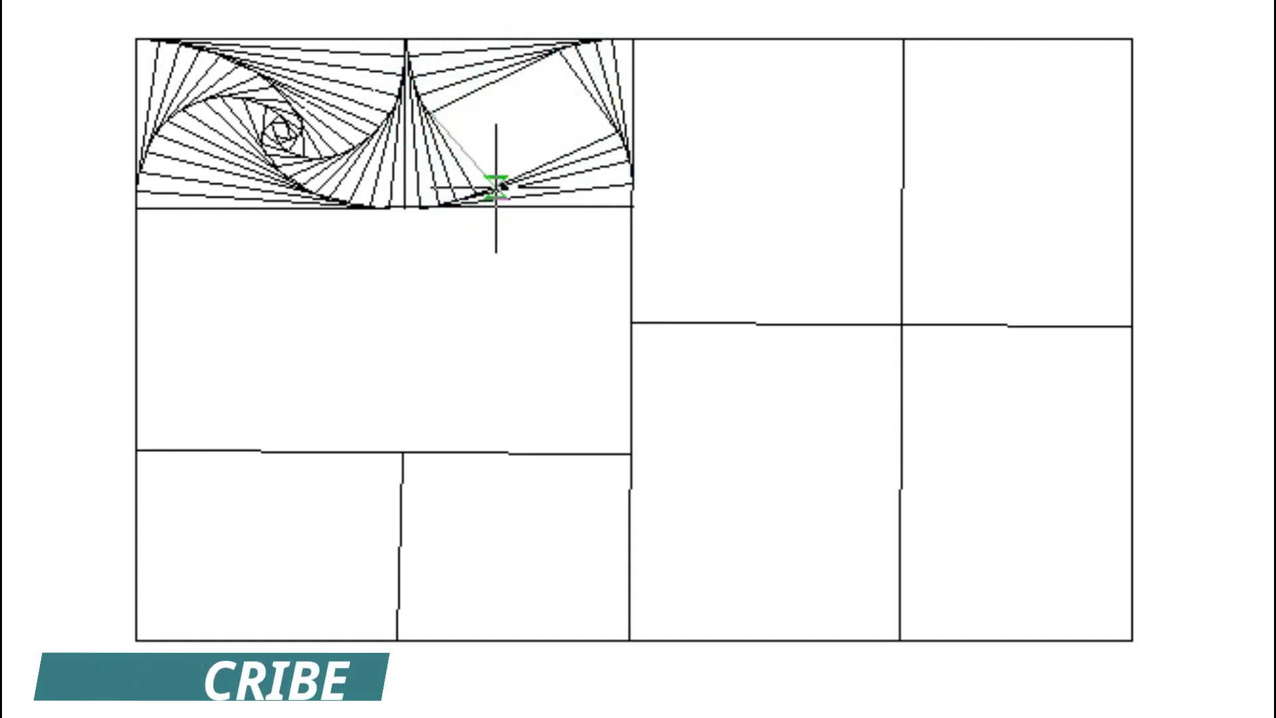
# - Finish the second spiral with edges converging toward the panel centre
pyautogui.click(499, 186)
pyautogui.click(604, 123)
pyautogui.click(544, 58)
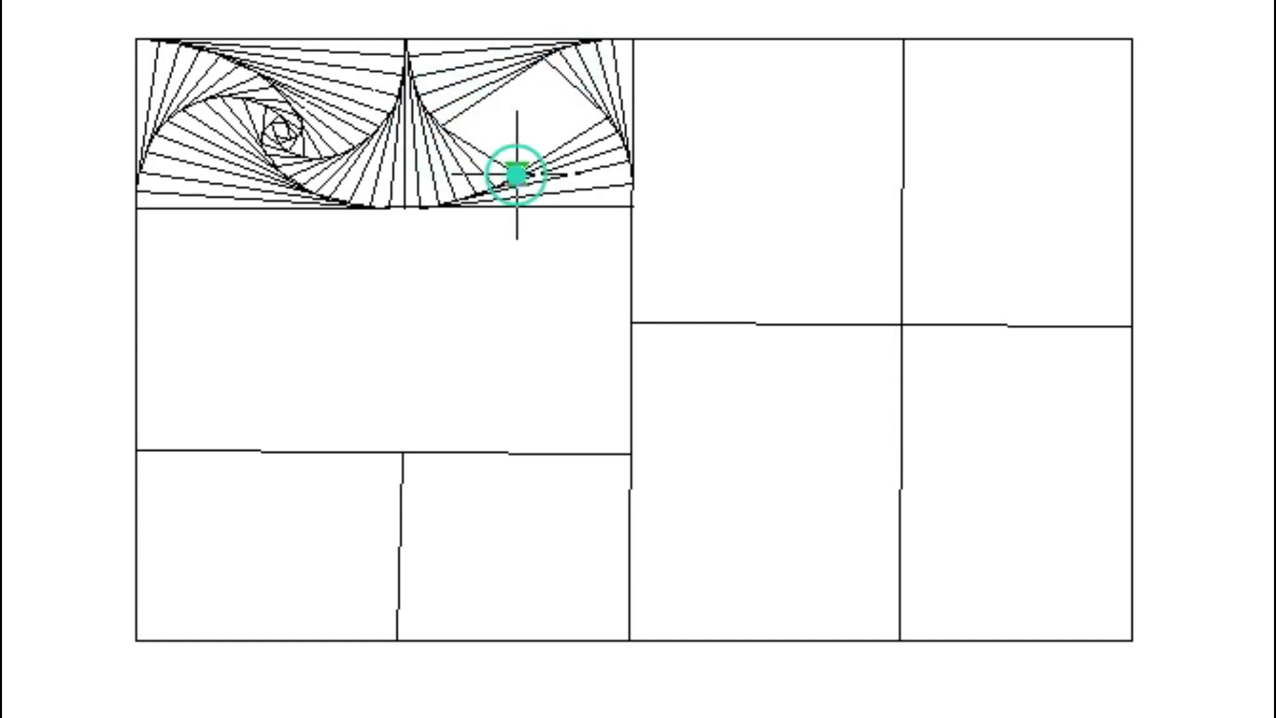
pyautogui.click(595, 105)
pyautogui.click(530, 65)
pyautogui.click(457, 134)
pyautogui.click(578, 96)
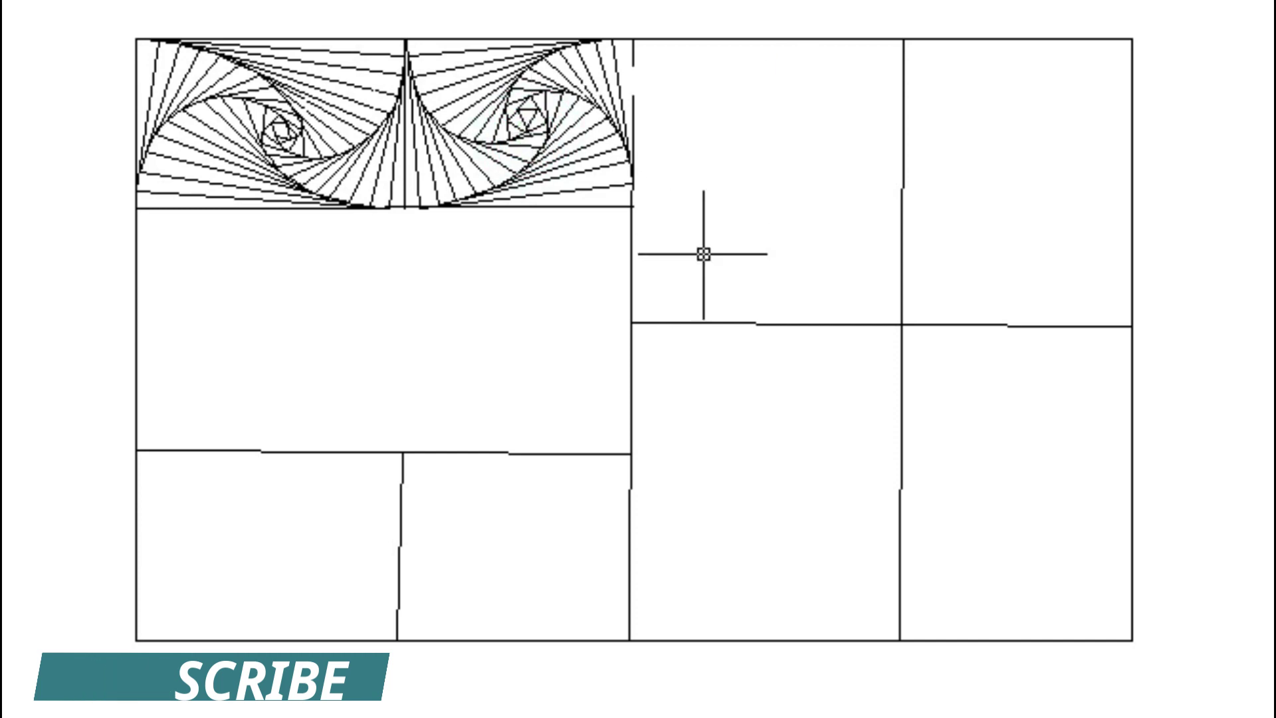
# - Start a spiral in the right half's upper-left panel with its outer tilted edges
pyautogui.click(632, 322)
pyautogui.click(650, 40)
pyautogui.click(902, 59)
pyautogui.click(888, 324)
pyautogui.click(635, 308)
pyautogui.click(669, 41)
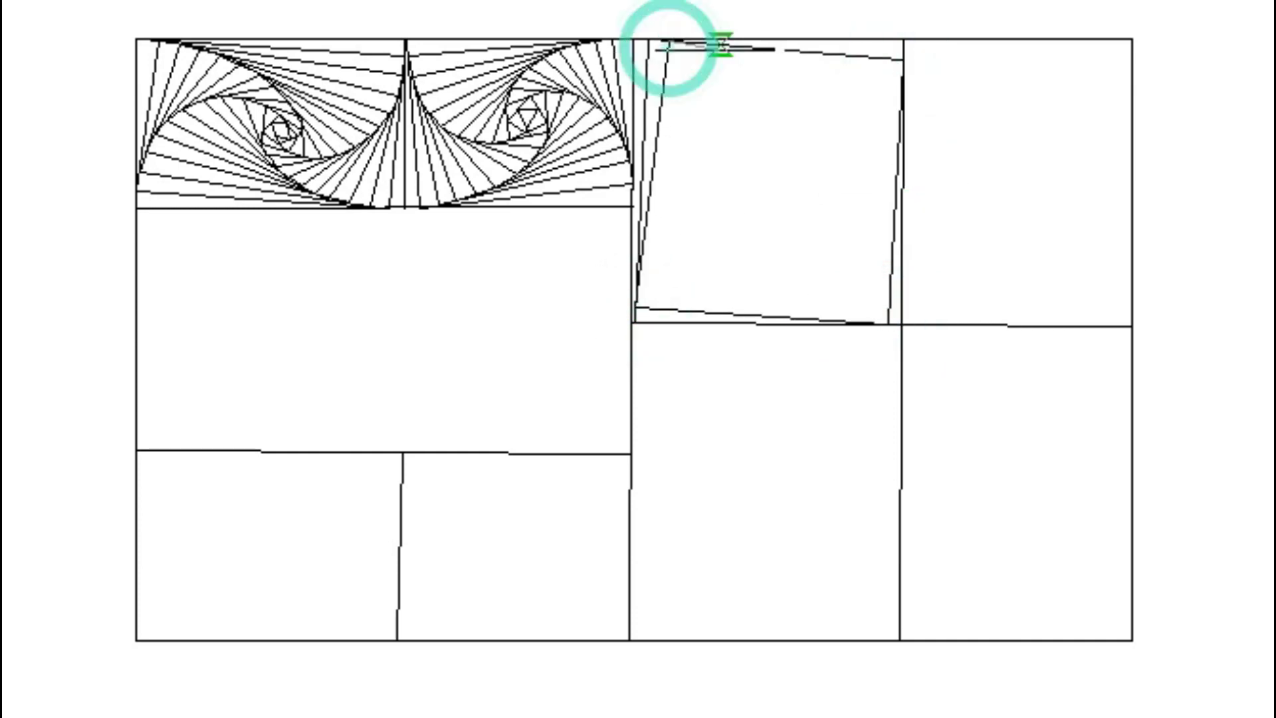
pyautogui.click(902, 80)
# - Add the next rotated squares inside the third panel
pyautogui.click(869, 323)
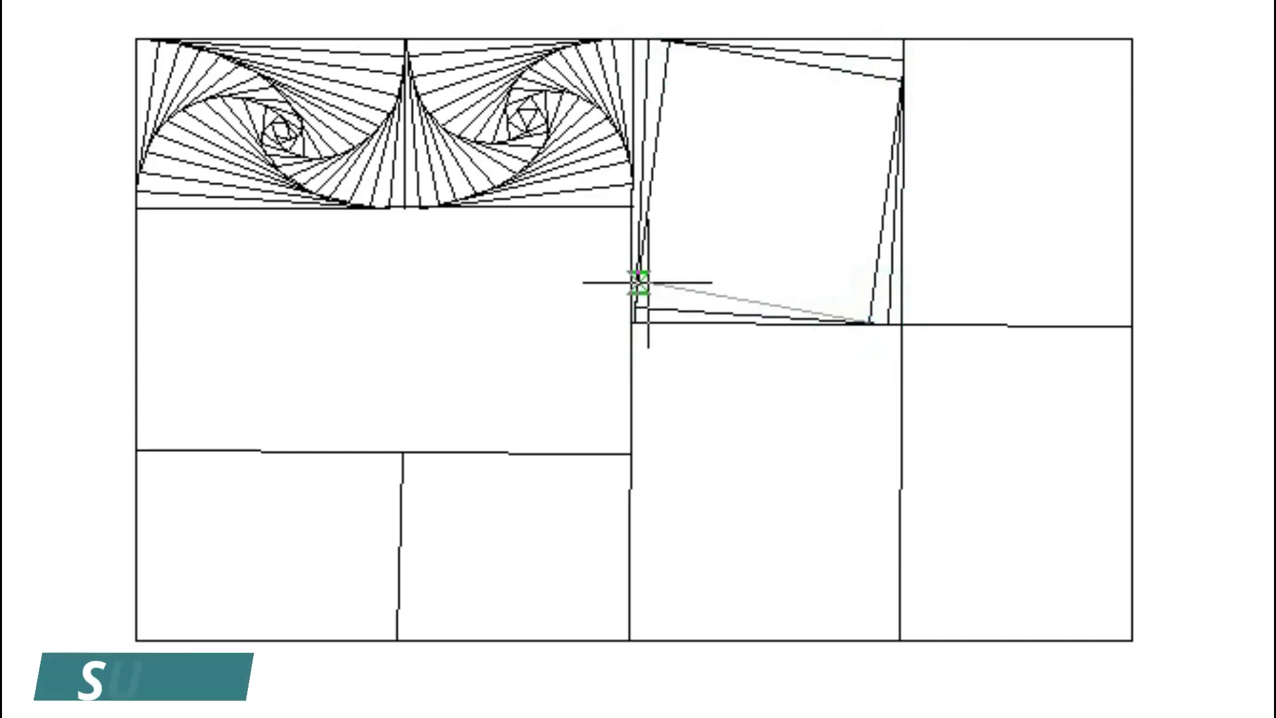
pyautogui.click(636, 289)
pyautogui.click(682, 44)
pyautogui.click(900, 96)
pyautogui.click(852, 322)
pyautogui.click(640, 271)
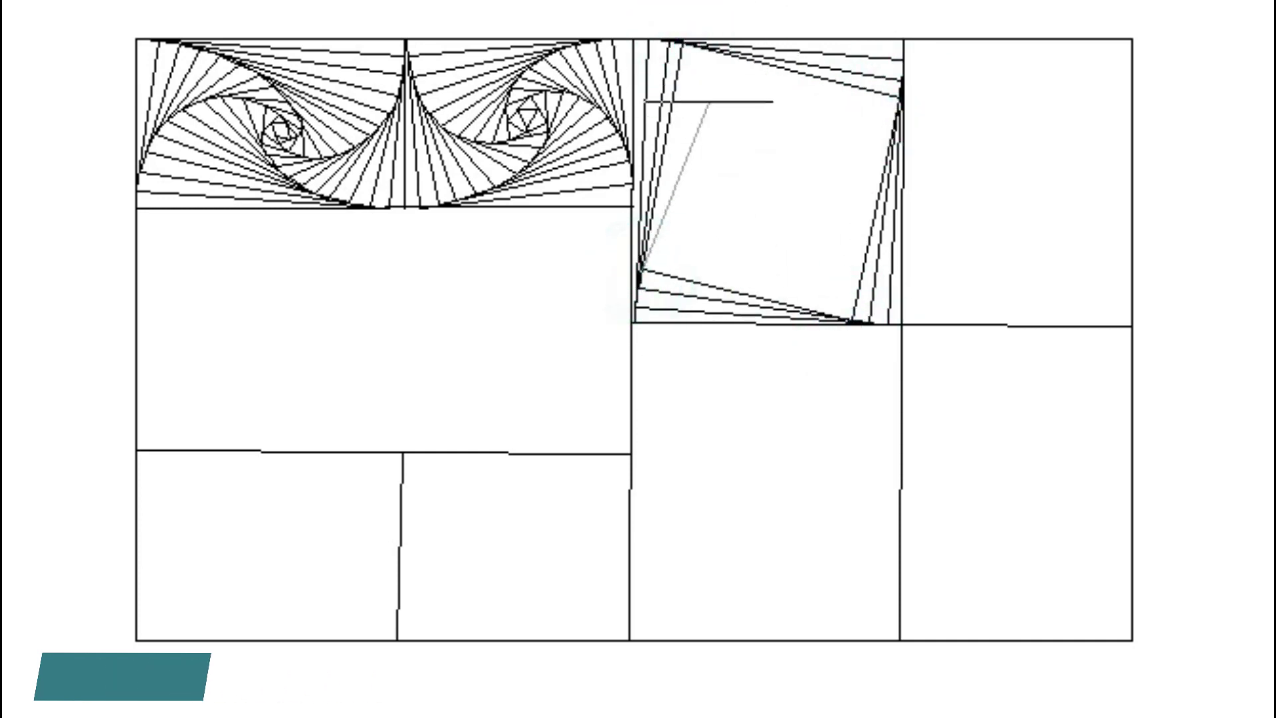
pyautogui.click(700, 45)
# - Carry the third spiral down and across the panel with smaller squares
pyautogui.click(896, 117)
pyautogui.click(832, 313)
pyautogui.click(720, 57)
pyautogui.click(888, 135)
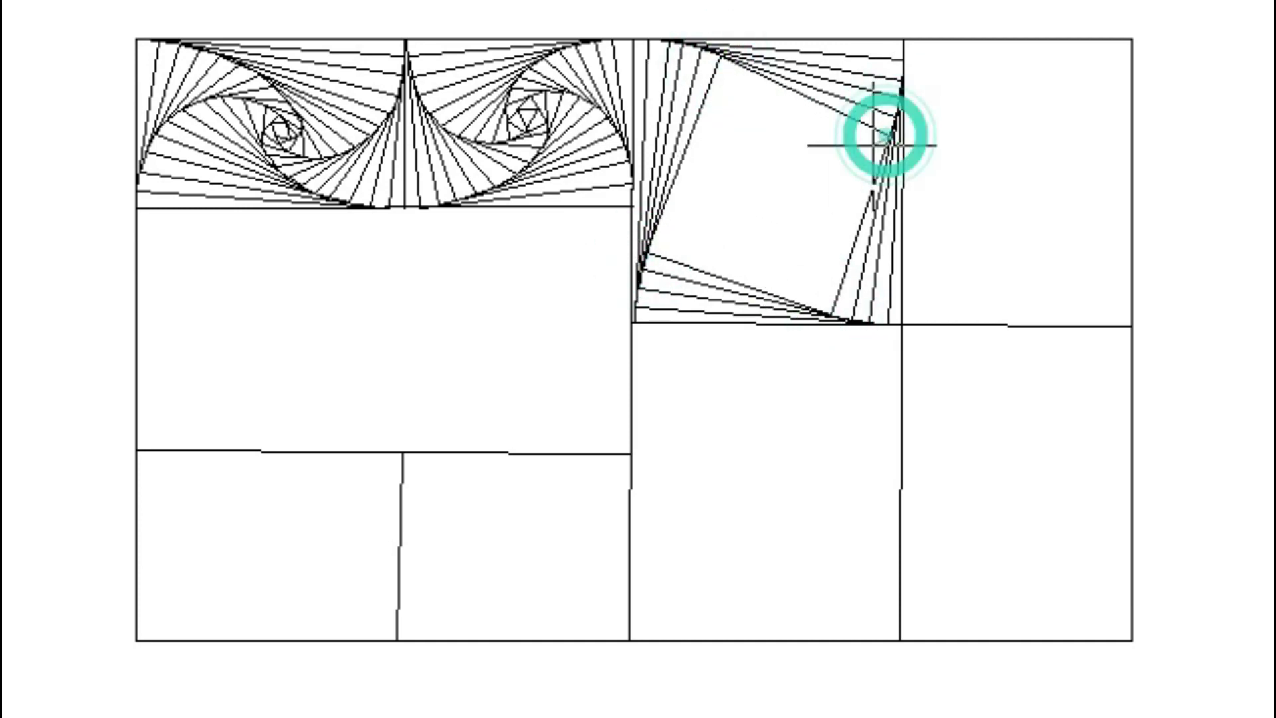
pyautogui.click(812, 309)
pyautogui.click(653, 233)
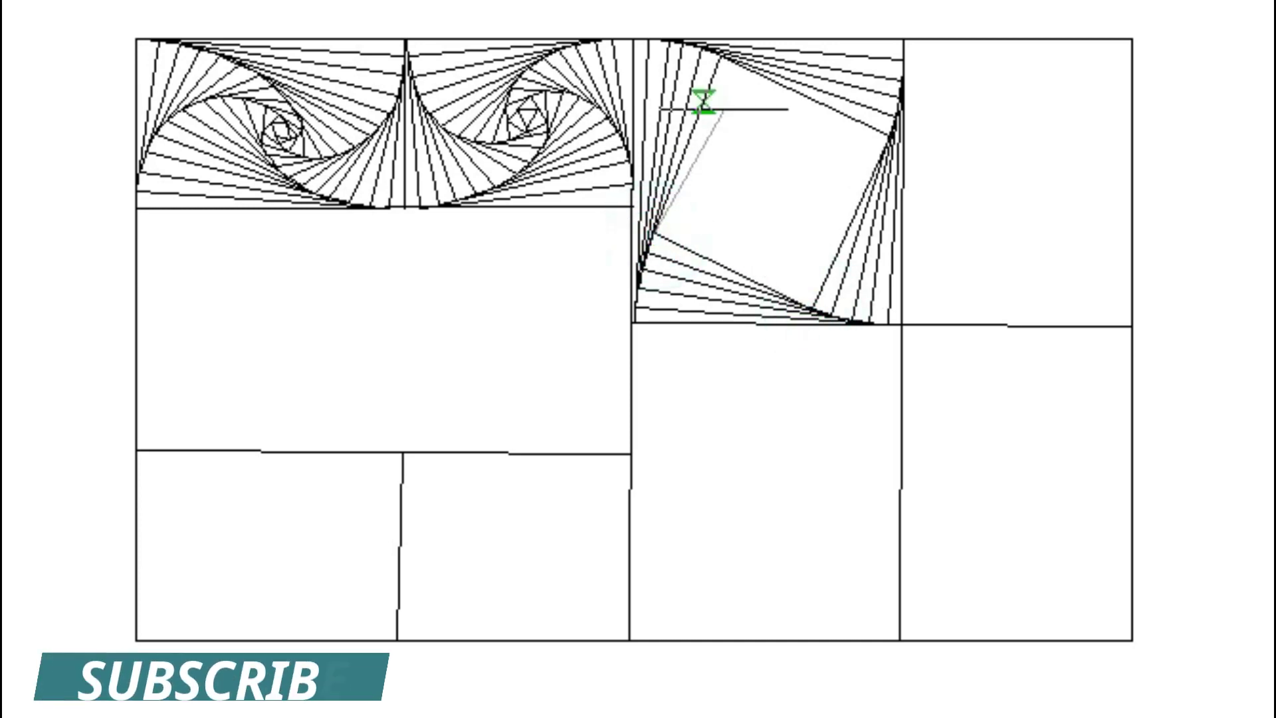
pyautogui.click(739, 67)
# - Complete another inner rotated square of the third spiral
pyautogui.click(881, 153)
pyautogui.click(796, 302)
pyautogui.click(661, 219)
pyautogui.click(760, 79)
pyautogui.click(869, 163)
pyautogui.click(783, 286)
pyautogui.click(670, 203)
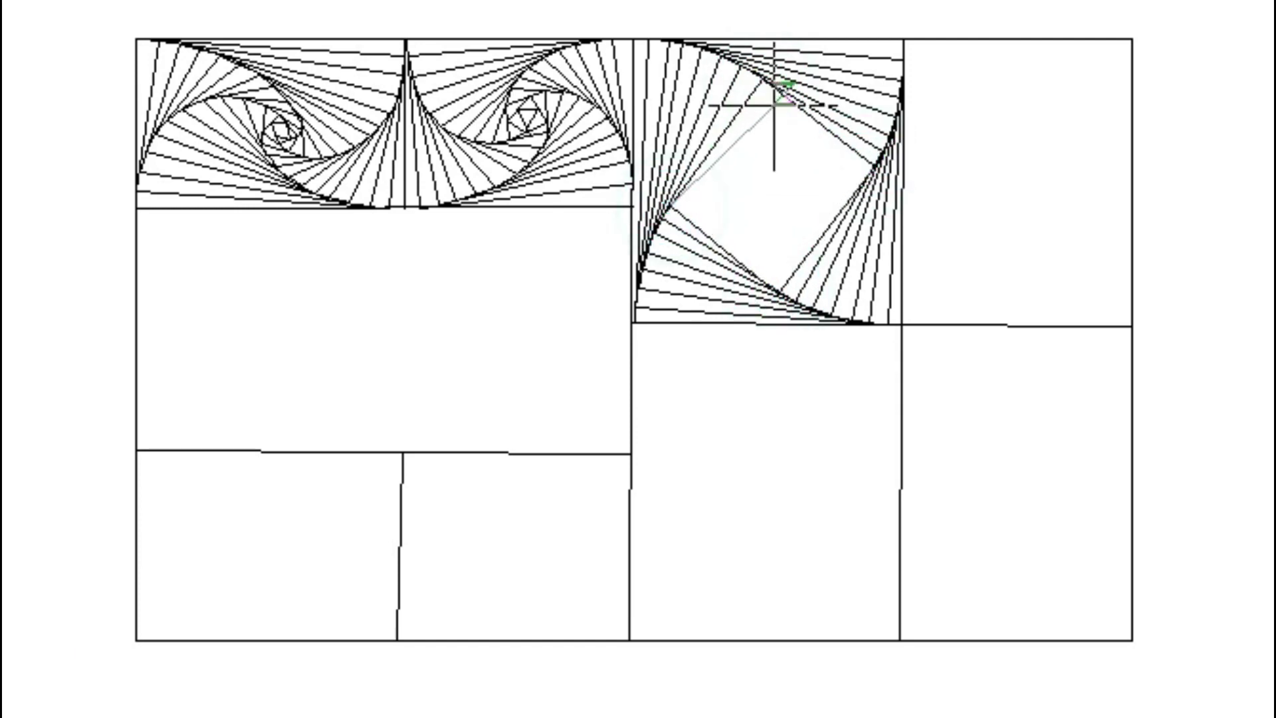
# - Wind the third spiral through two more, smaller turns
pyautogui.click(861, 176)
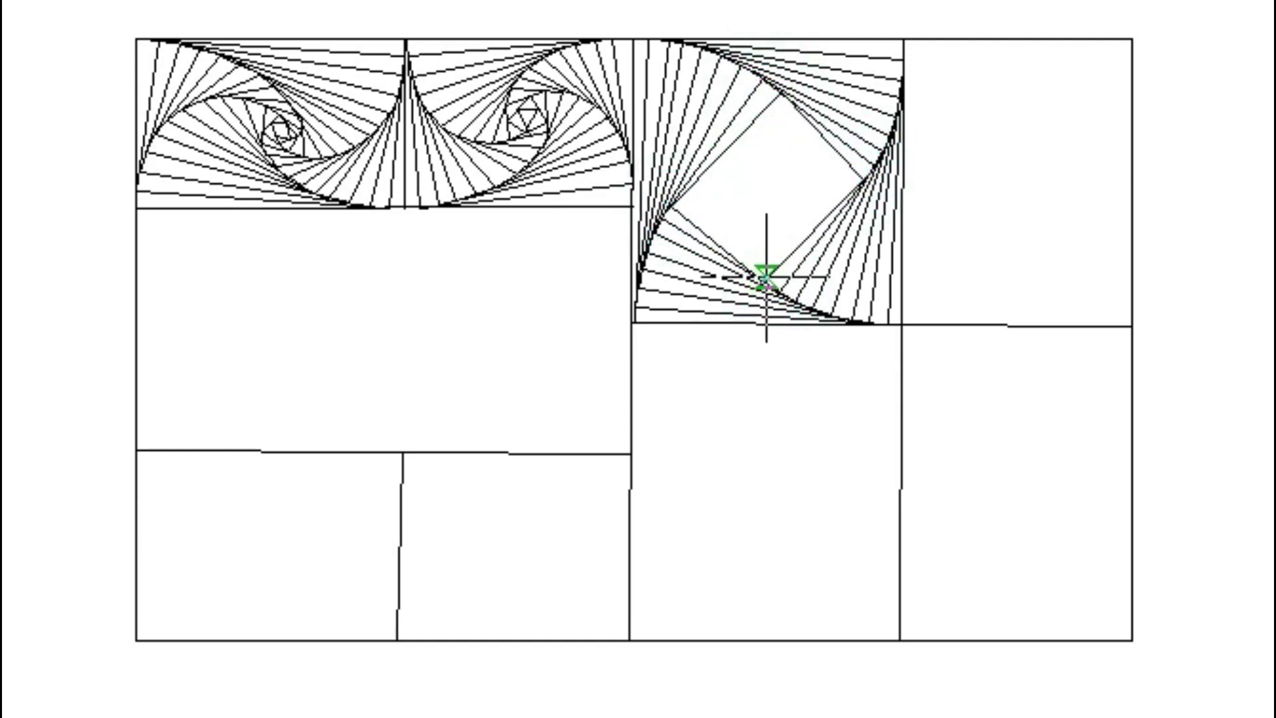
pyautogui.click(688, 194)
pyautogui.click(795, 108)
pyautogui.click(853, 188)
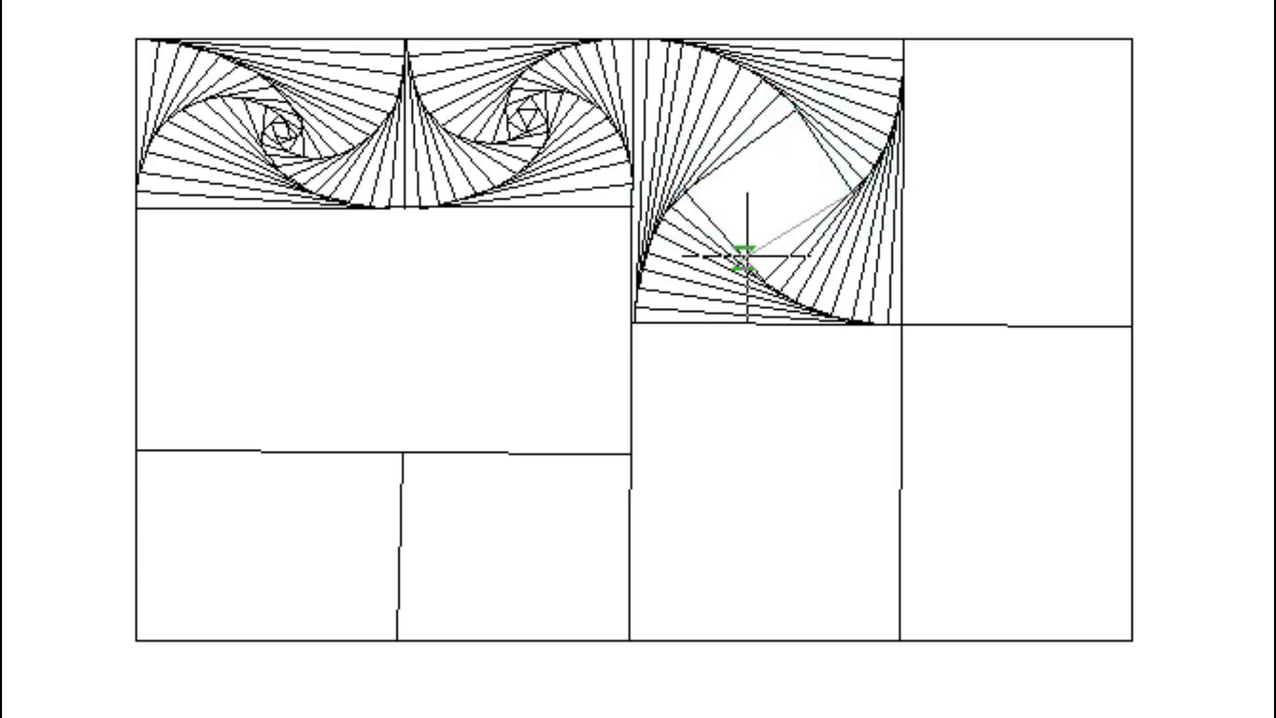
pyautogui.click(750, 266)
pyautogui.click(697, 179)
pyautogui.click(808, 126)
# - Finish the third spiral with tight vertices at its tiny centre
pyautogui.click(839, 198)
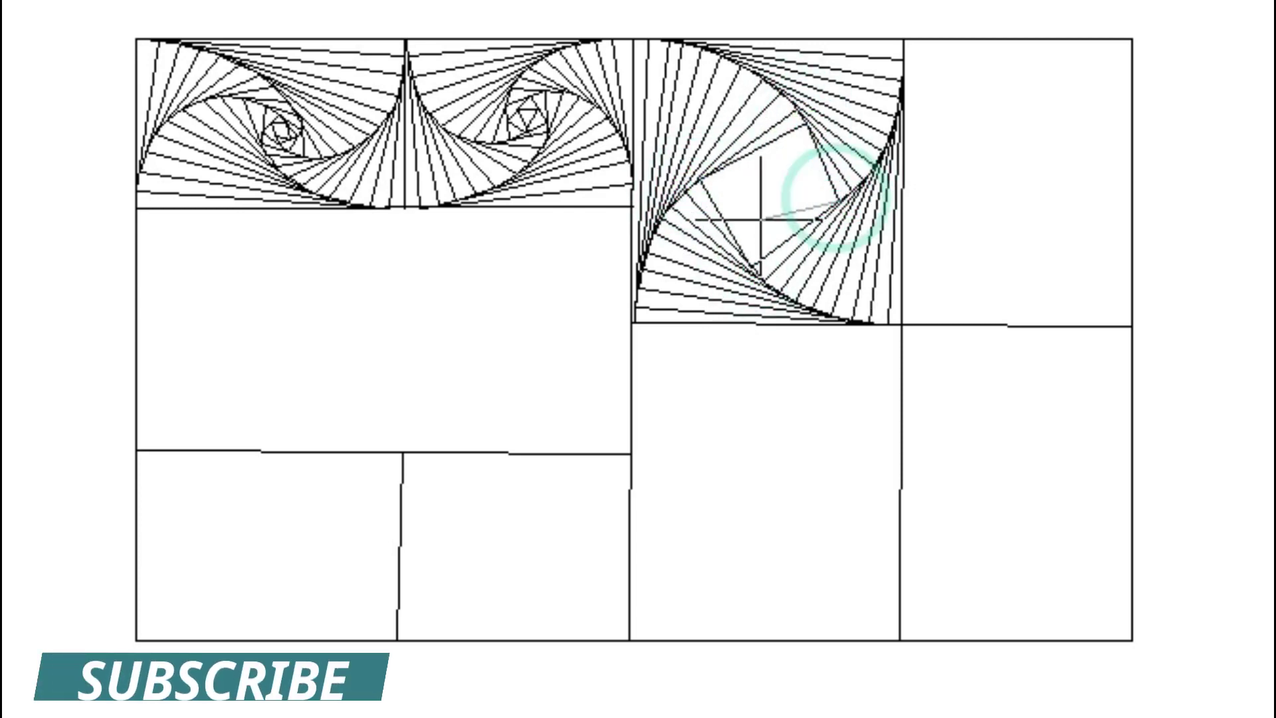
pyautogui.click(717, 173)
pyautogui.click(821, 205)
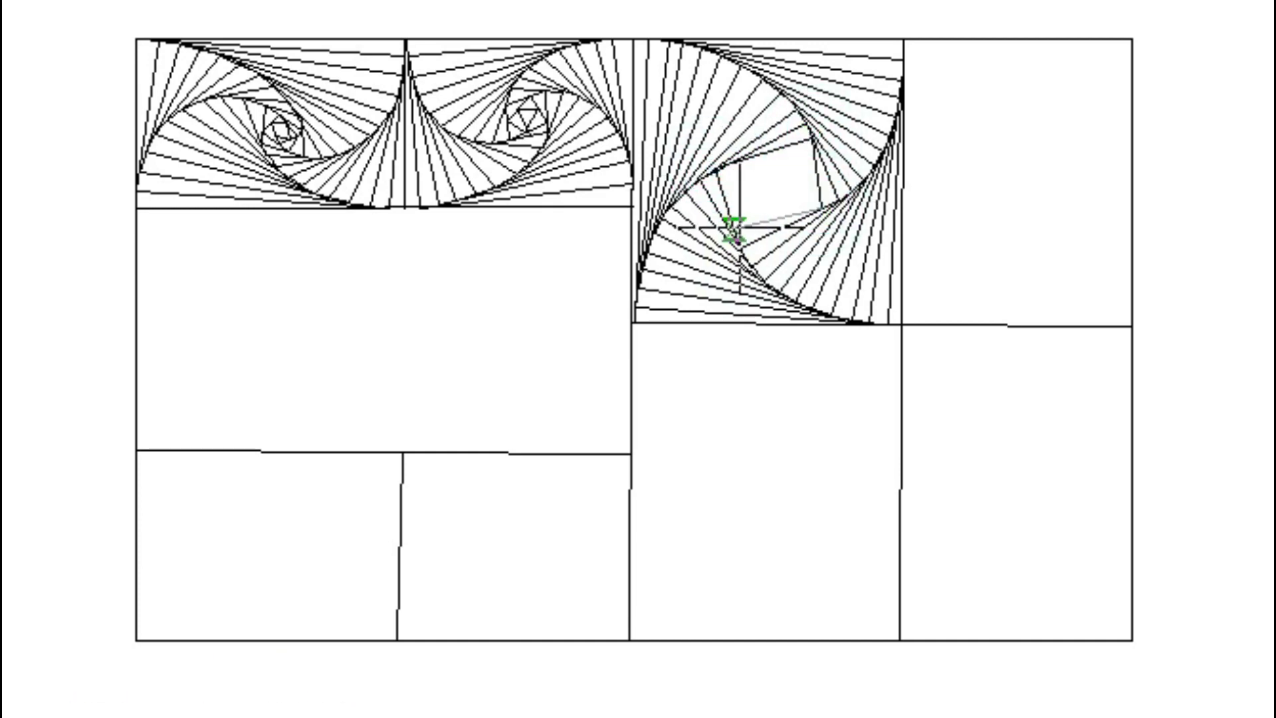
pyautogui.click(805, 151)
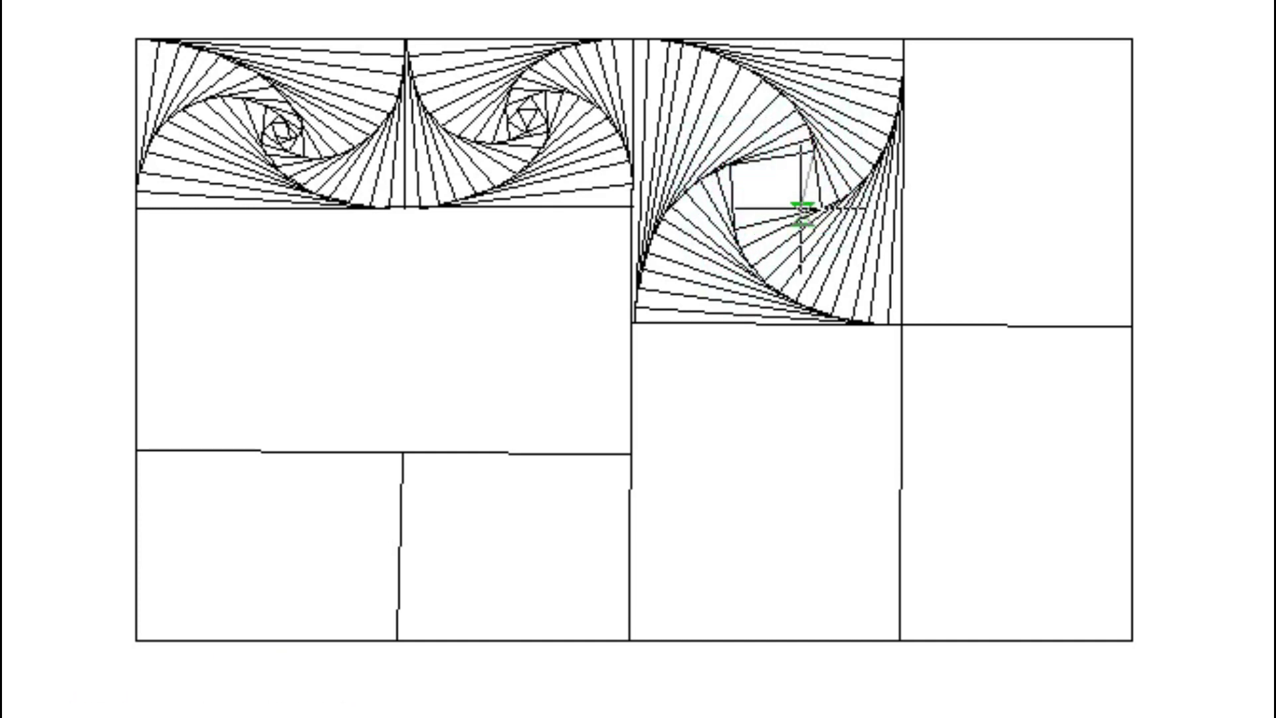
pyautogui.click(737, 164)
pyautogui.click(786, 212)
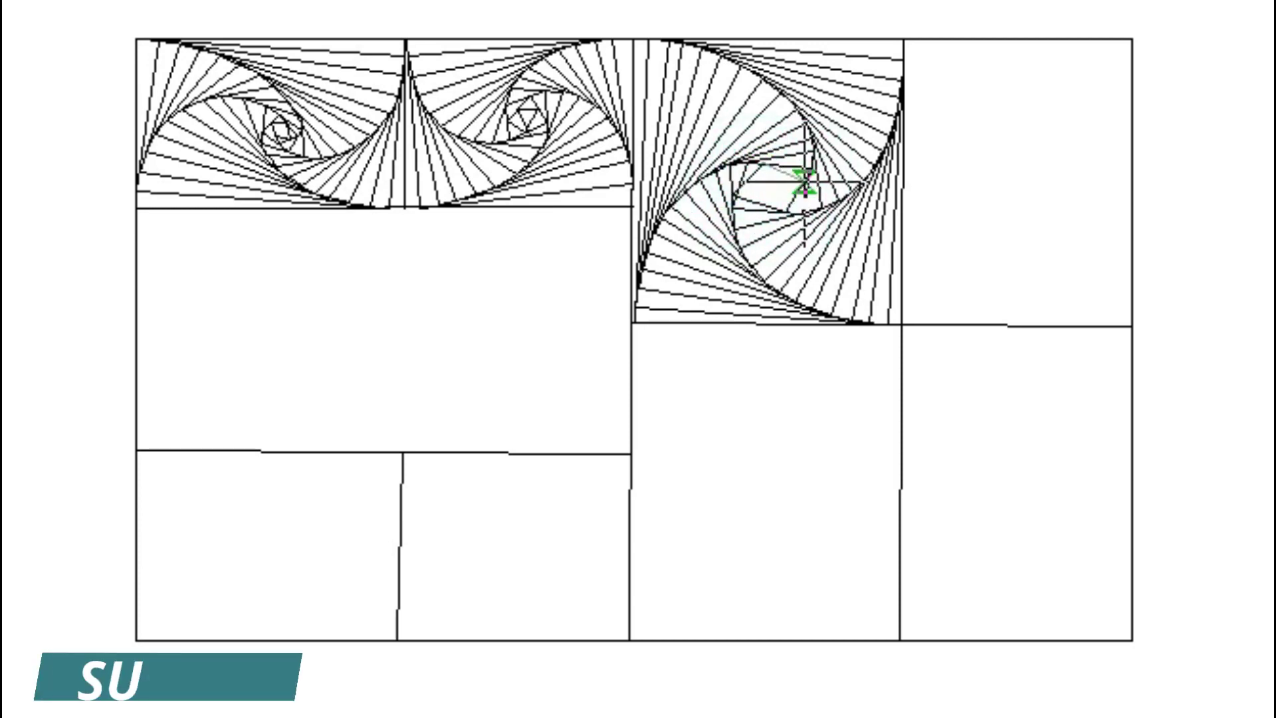
pyautogui.click(779, 192)
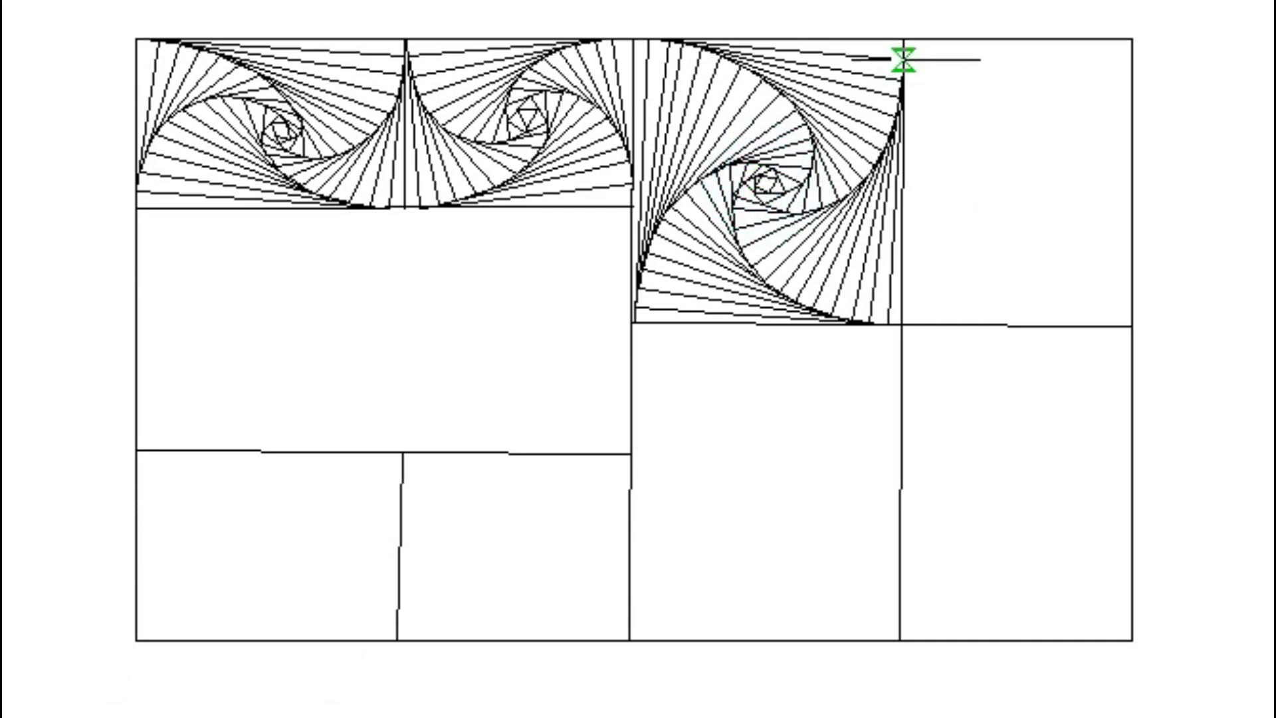
# - Draw the outer tilted square of the spiral in the top-right panel
pyautogui.click(906, 38)
pyautogui.click(919, 324)
pyautogui.click(1132, 302)
pyautogui.click(1112, 39)
pyautogui.click(906, 58)
# - Add the next two rotated squares inside the top-right panel
pyautogui.click(936, 323)
pyautogui.click(1132, 280)
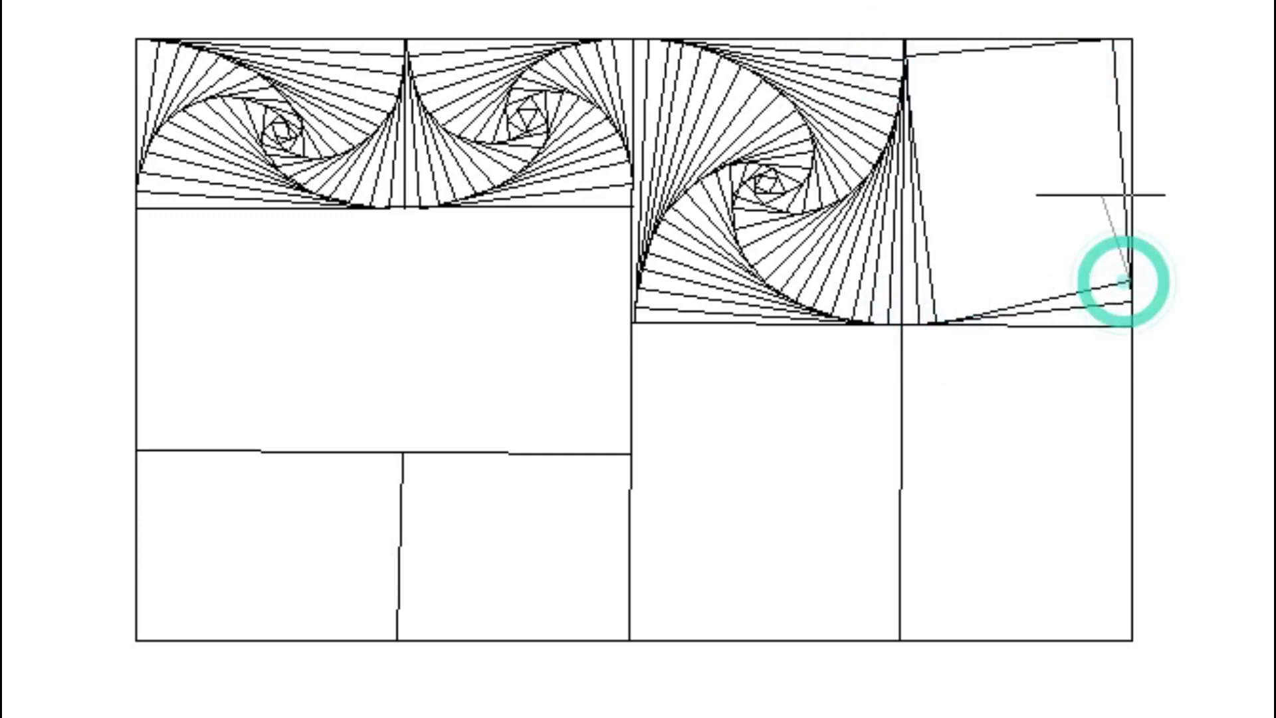
pyautogui.click(1090, 41)
pyautogui.click(907, 78)
pyautogui.click(954, 322)
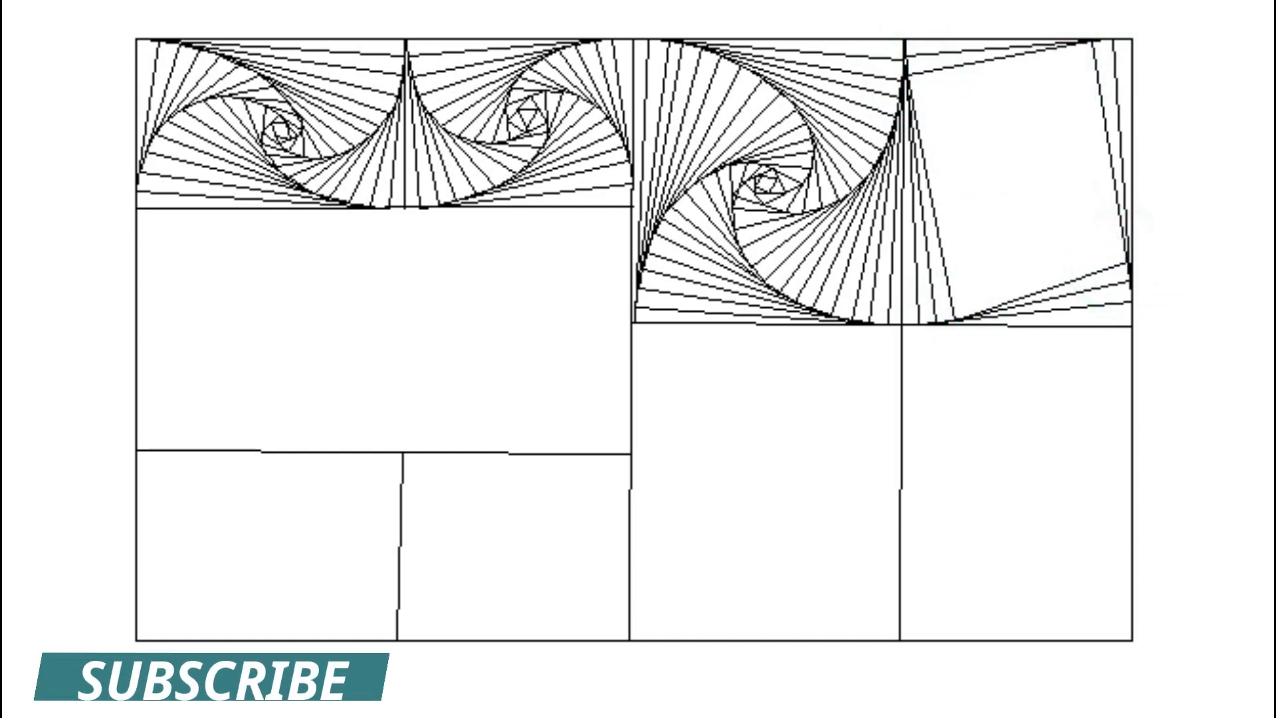
pyautogui.click(1077, 41)
pyautogui.click(905, 97)
pyautogui.click(973, 312)
# - Continue winding the top-right spiral inward with smaller squares
pyautogui.click(1122, 243)
pyautogui.click(1057, 47)
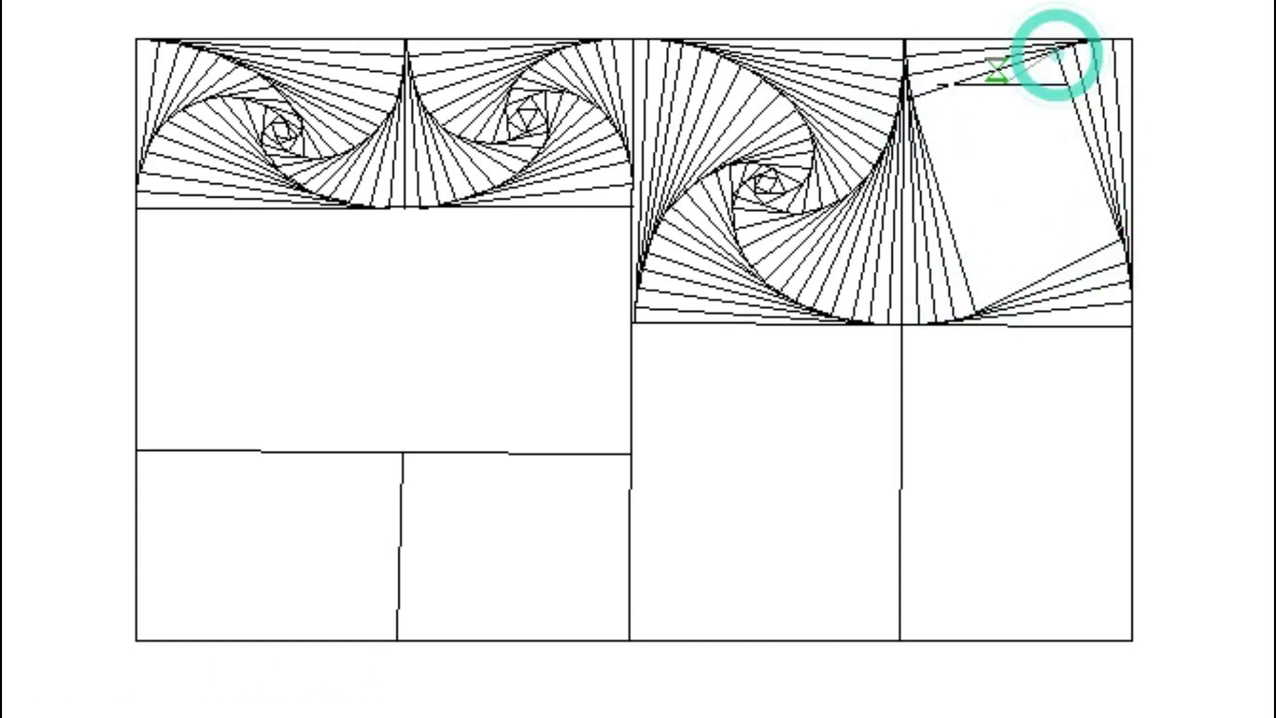
pyautogui.click(911, 113)
pyautogui.click(994, 297)
pyautogui.click(1123, 223)
pyautogui.click(1050, 46)
pyautogui.click(926, 134)
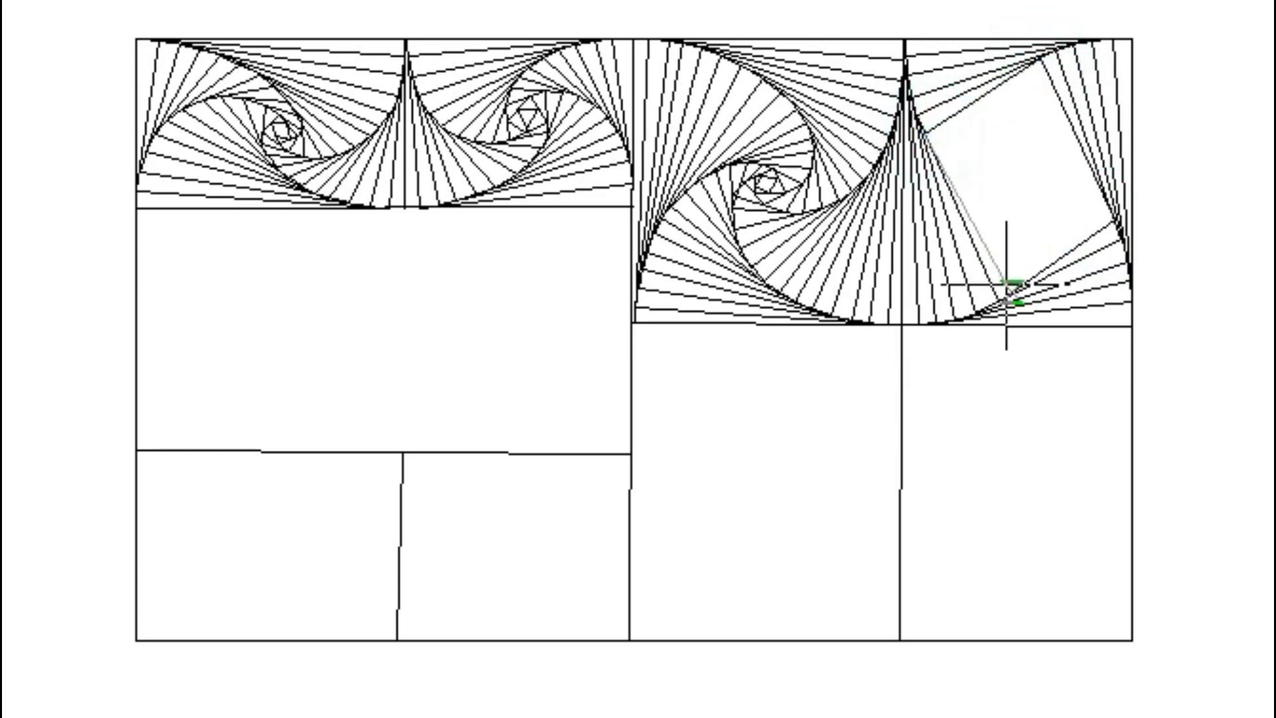
# - Add tighter spiral turns around the inner square
pyautogui.click(1107, 210)
pyautogui.click(1018, 58)
pyautogui.click(937, 148)
pyautogui.click(1029, 271)
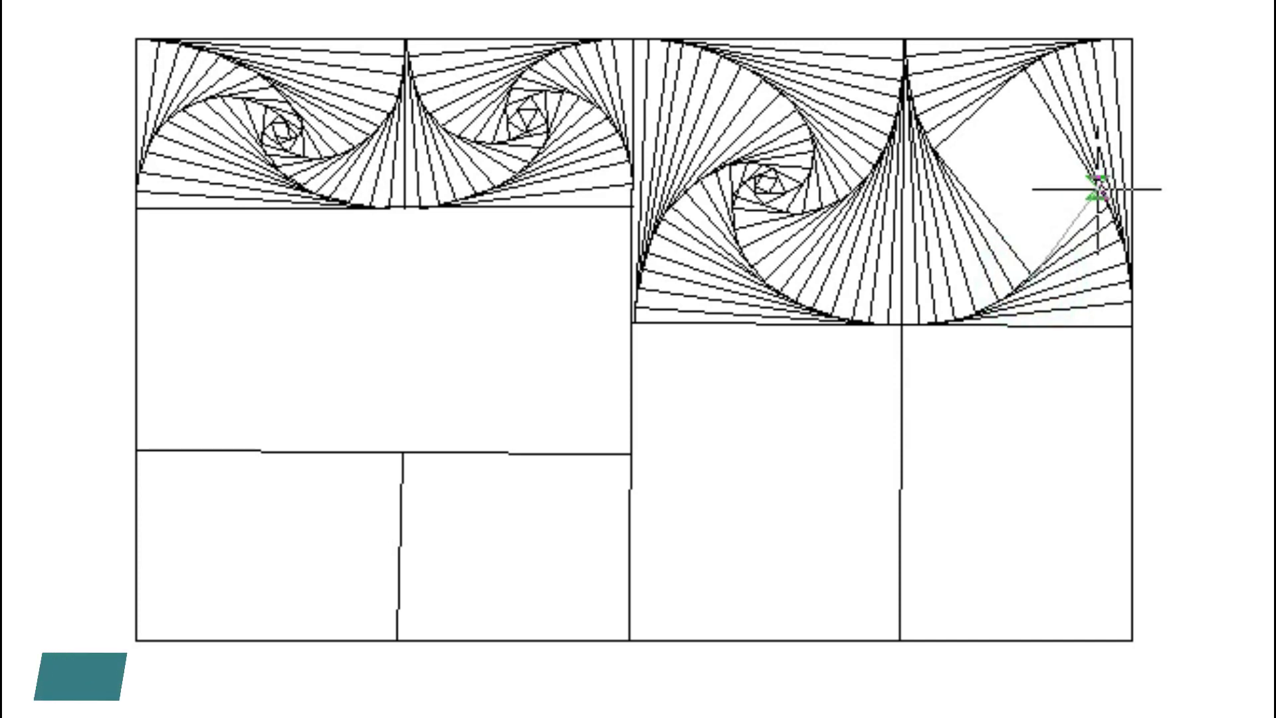
pyautogui.click(1097, 189)
pyautogui.click(1011, 82)
pyautogui.click(944, 161)
pyautogui.click(1041, 255)
# - Finish the top-right spiral with vertices converging at the panel centre
pyautogui.click(1094, 176)
pyautogui.click(1002, 93)
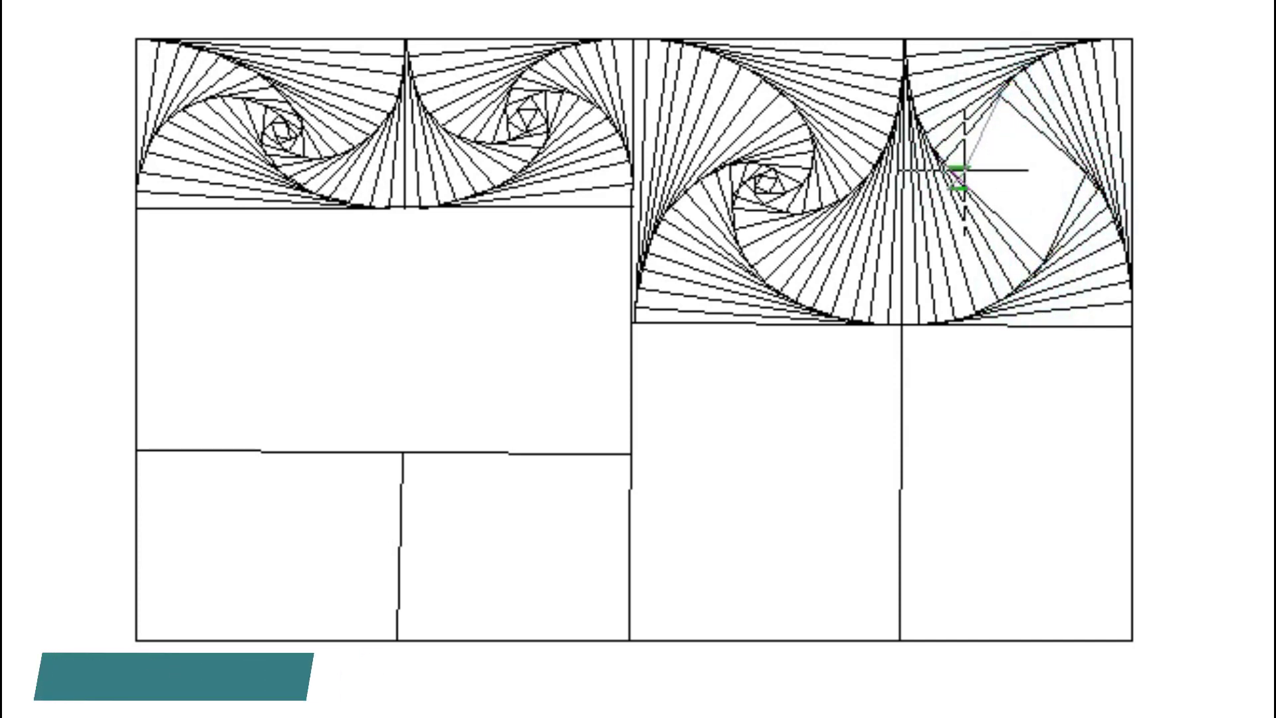
pyautogui.click(958, 163)
pyautogui.click(1046, 240)
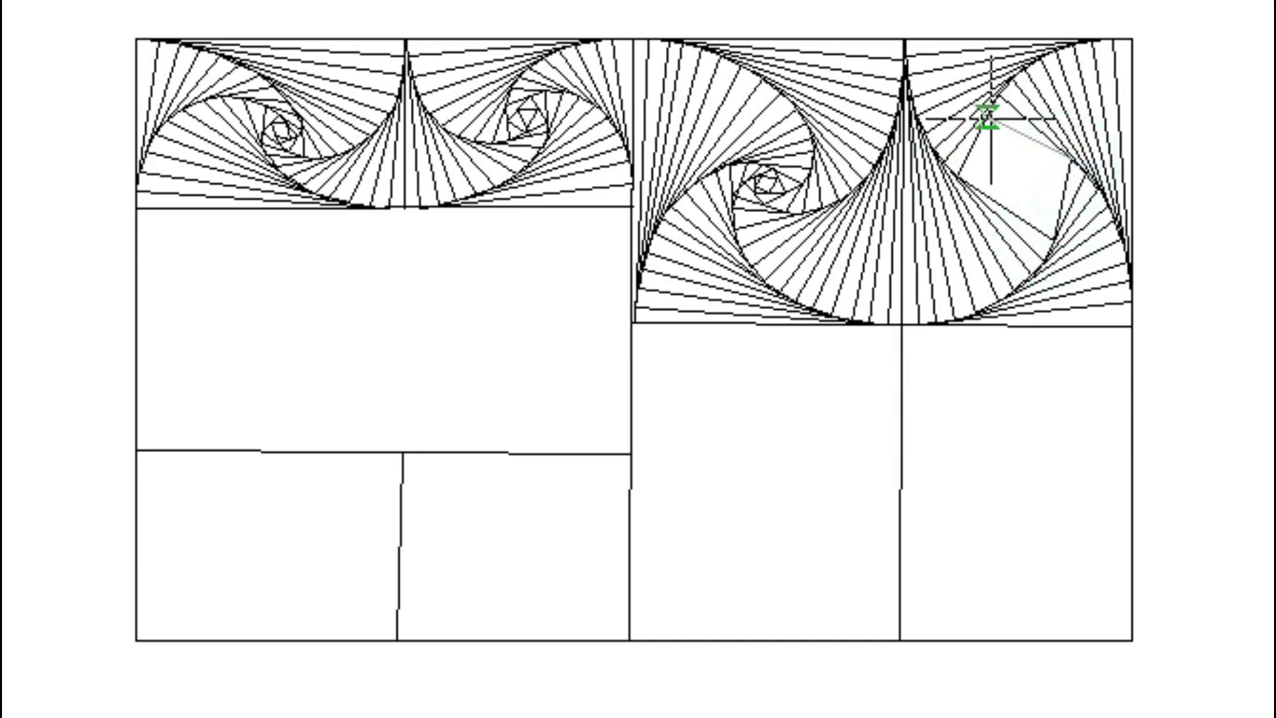
pyautogui.click(965, 177)
pyautogui.click(975, 183)
pyautogui.click(1058, 155)
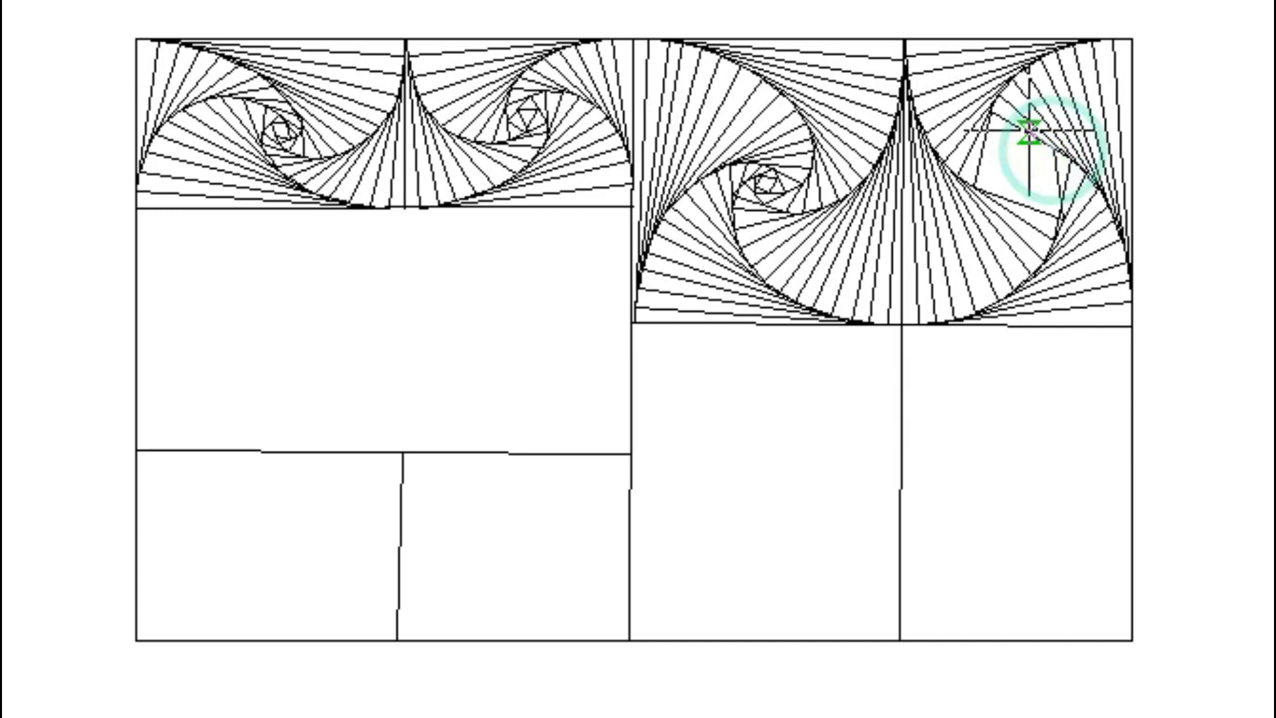
pyautogui.click(989, 128)
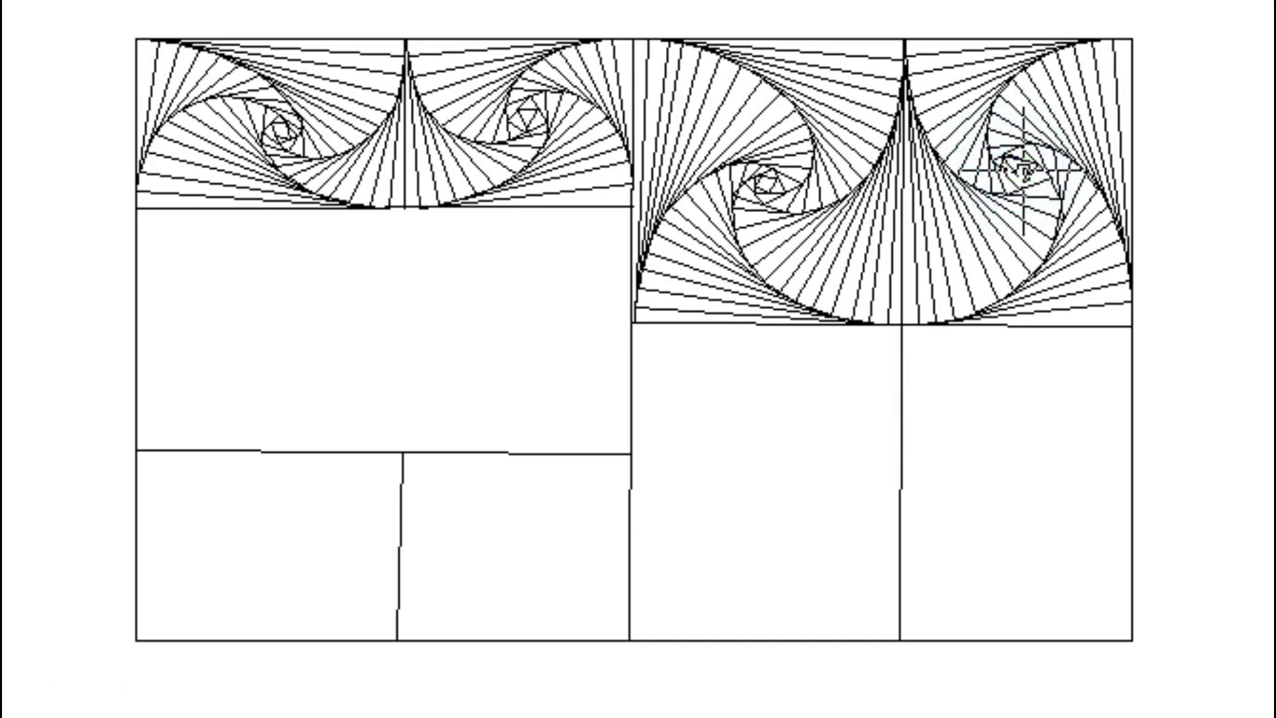
# - Draw the outer tilted squares of the lower-right panel's spiral, snapping to the panel edges
pyautogui.click(901, 327)
pyautogui.click(1133, 347)
pyautogui.click(1119, 639)
pyautogui.click(899, 617)
pyautogui.click(1130, 363)
pyautogui.click(1108, 638)
pyautogui.click(900, 594)
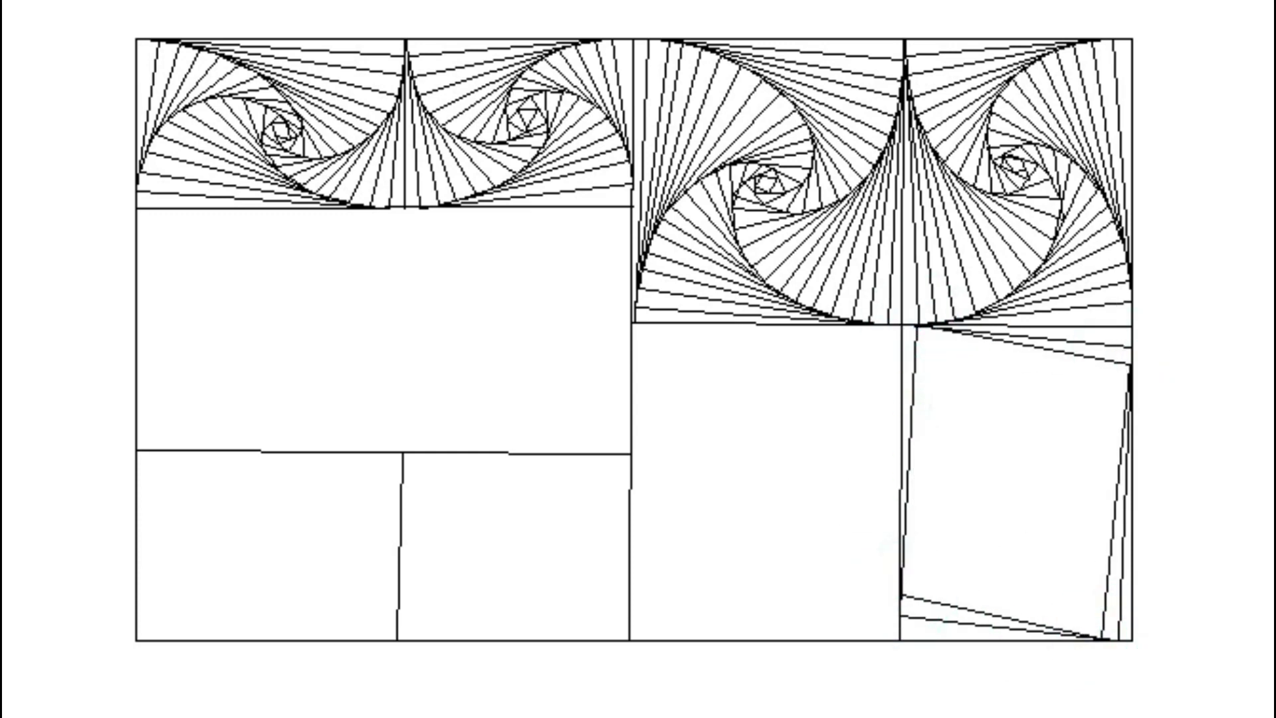
pyautogui.click(939, 328)
pyautogui.click(1129, 384)
pyautogui.click(1079, 635)
# - Wind the lower-right spiral several more rotated turns inward
pyautogui.click(954, 331)
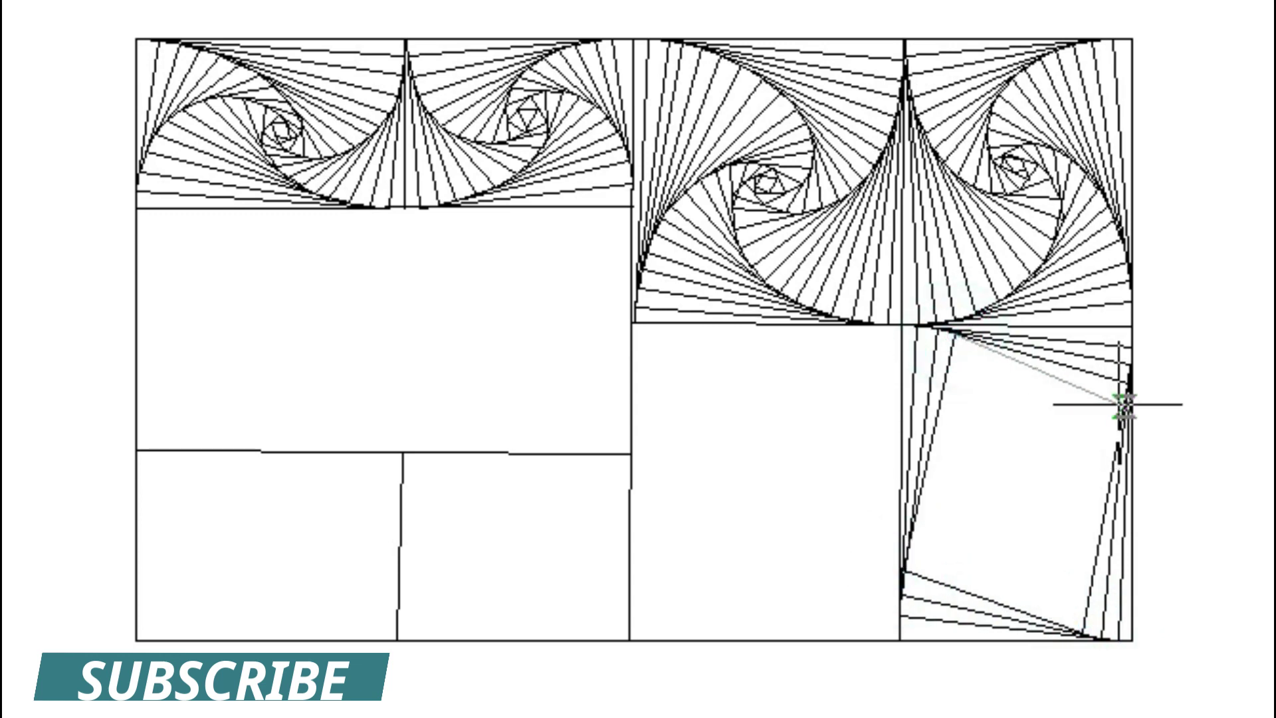
pyautogui.click(1064, 624)
pyautogui.click(910, 553)
pyautogui.click(964, 341)
pyautogui.click(1122, 423)
pyautogui.click(1040, 615)
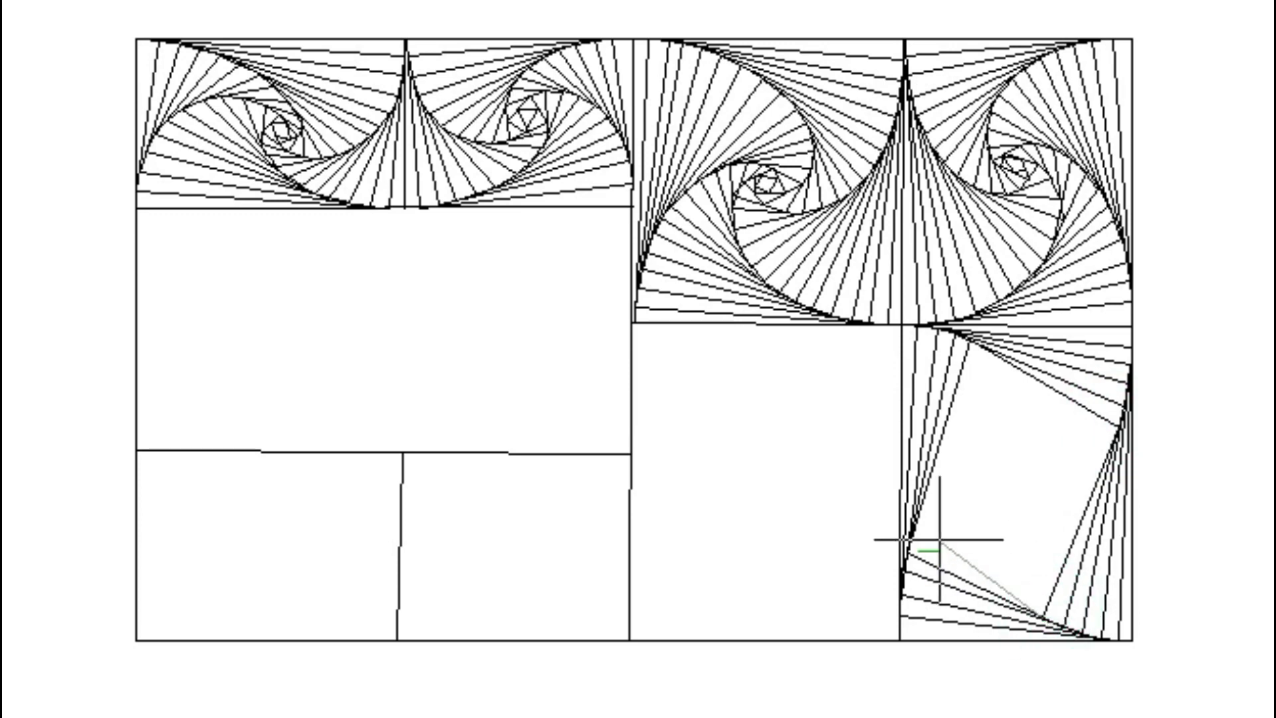
pyautogui.click(989, 355)
pyautogui.click(1115, 432)
pyautogui.click(1026, 606)
pyautogui.click(919, 513)
pyautogui.click(1009, 365)
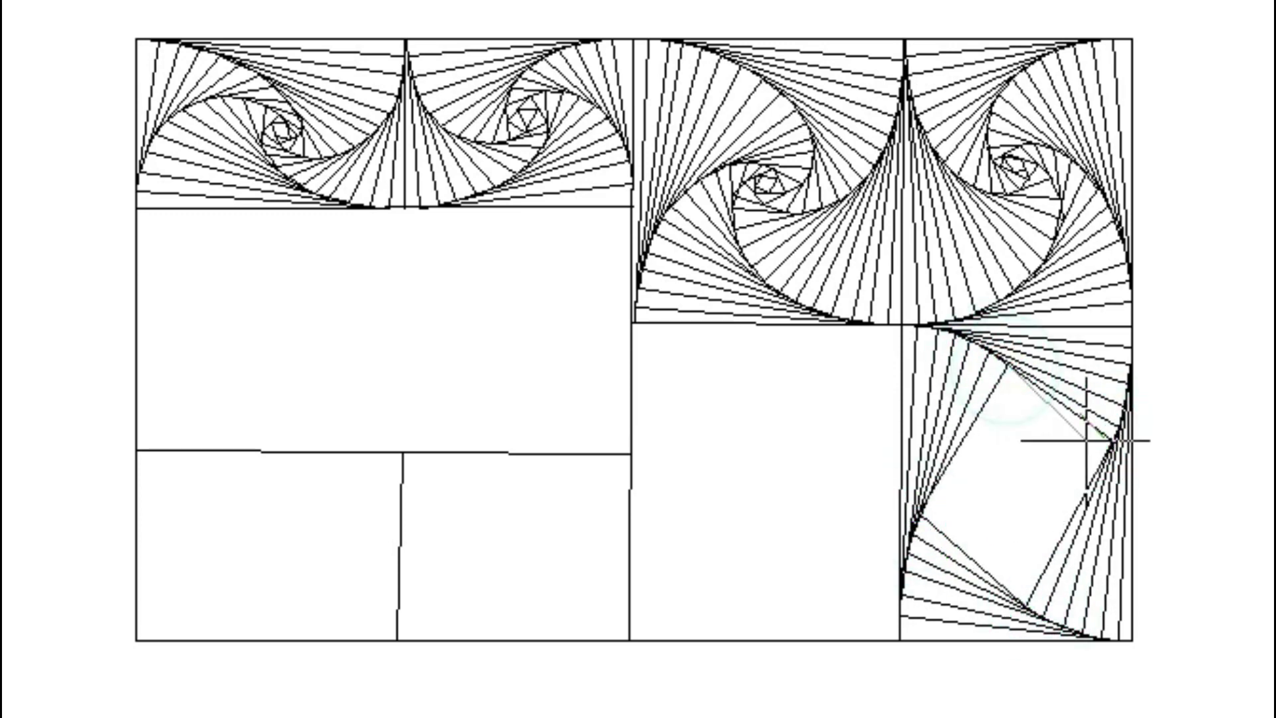
# - Tighten the lower-right spiral through its small inner squares and close it at the centre
pyautogui.click(1006, 589)
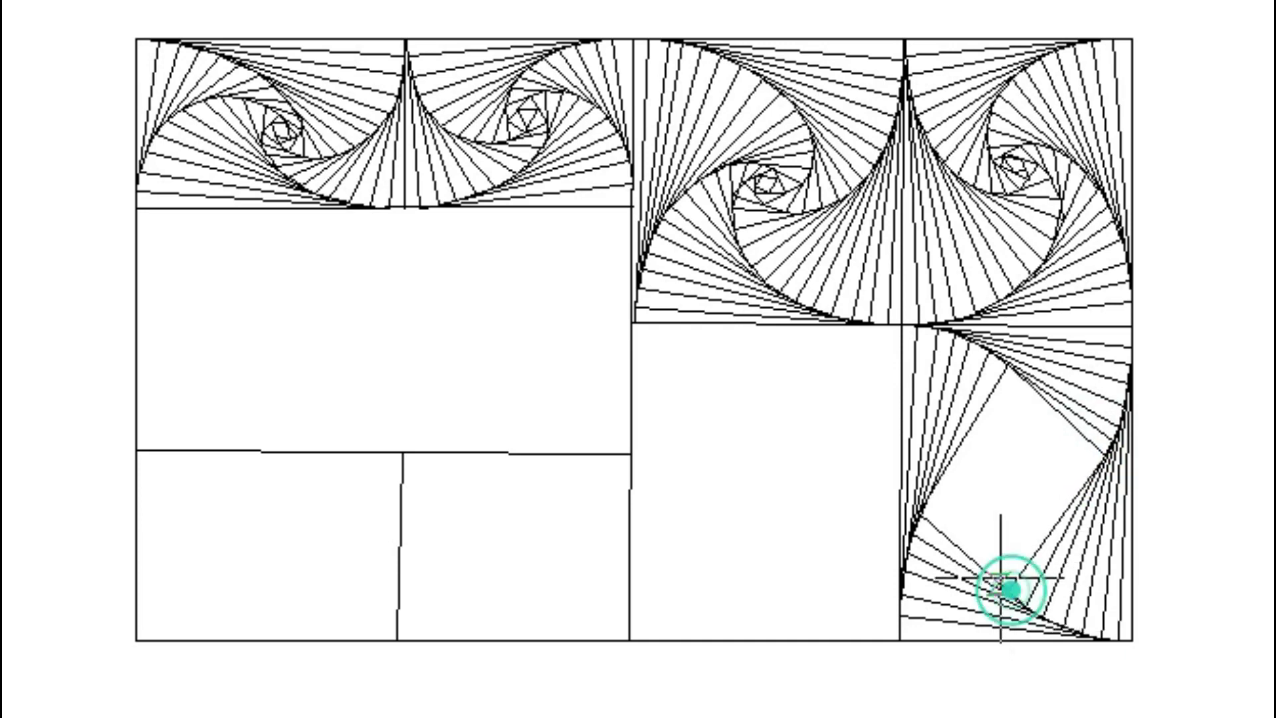
pyautogui.click(922, 507)
pyautogui.click(1025, 381)
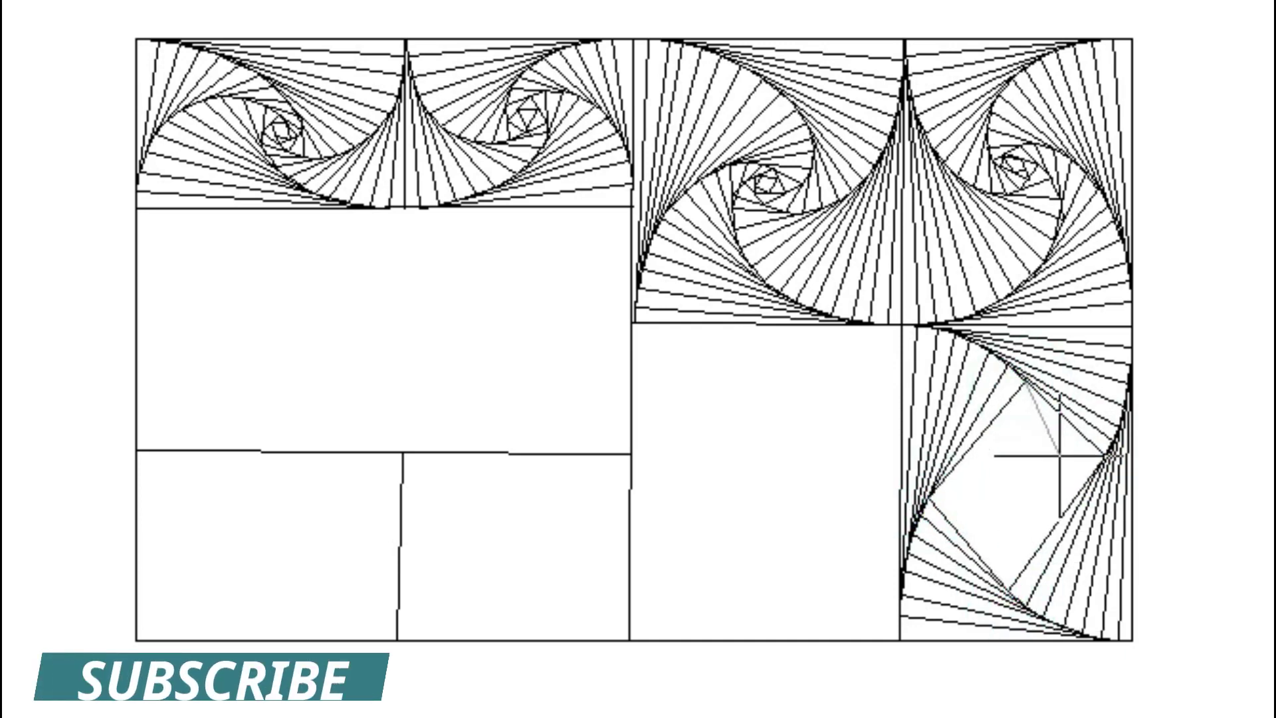
pyautogui.click(992, 569)
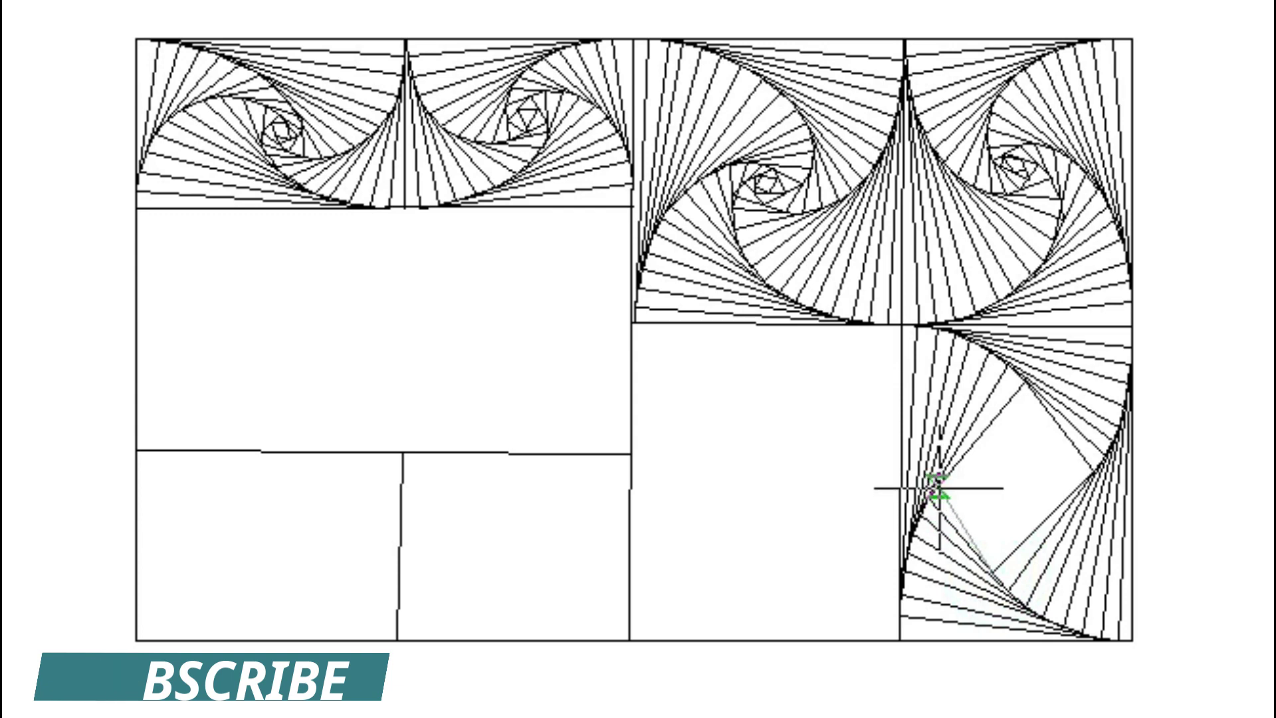
pyautogui.click(937, 484)
pyautogui.click(1035, 392)
pyautogui.click(1082, 479)
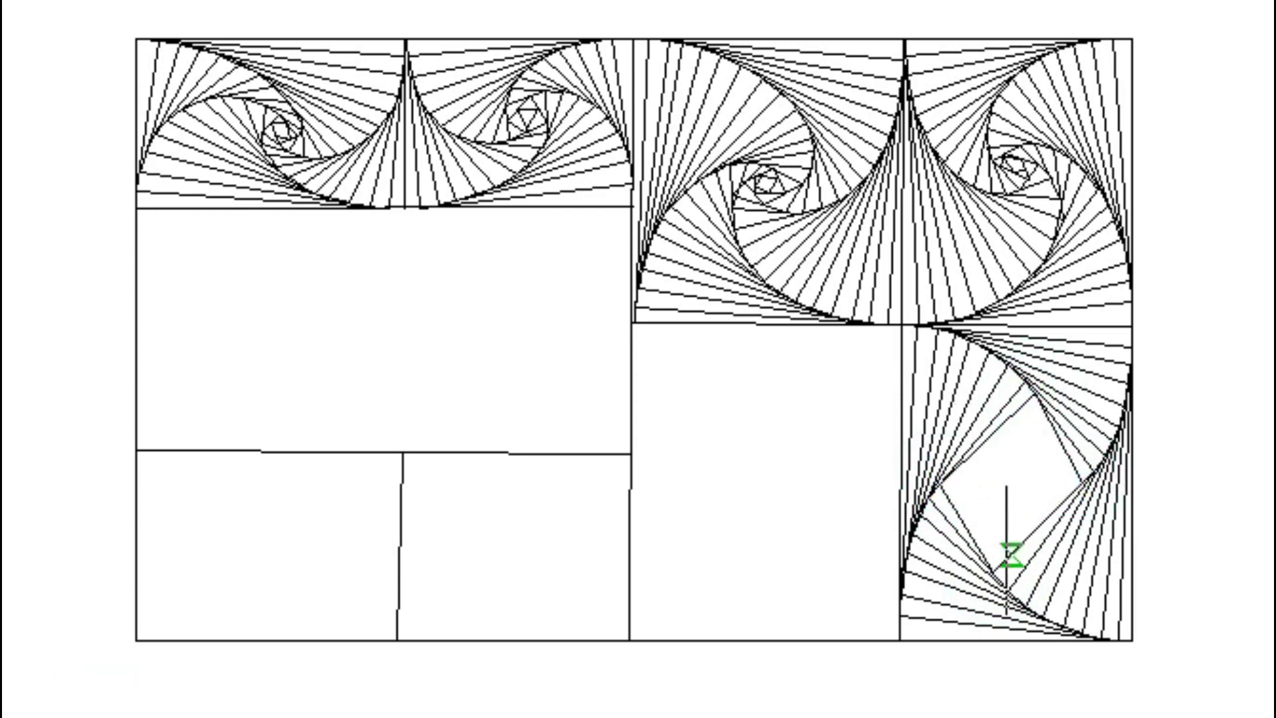
pyautogui.click(1043, 414)
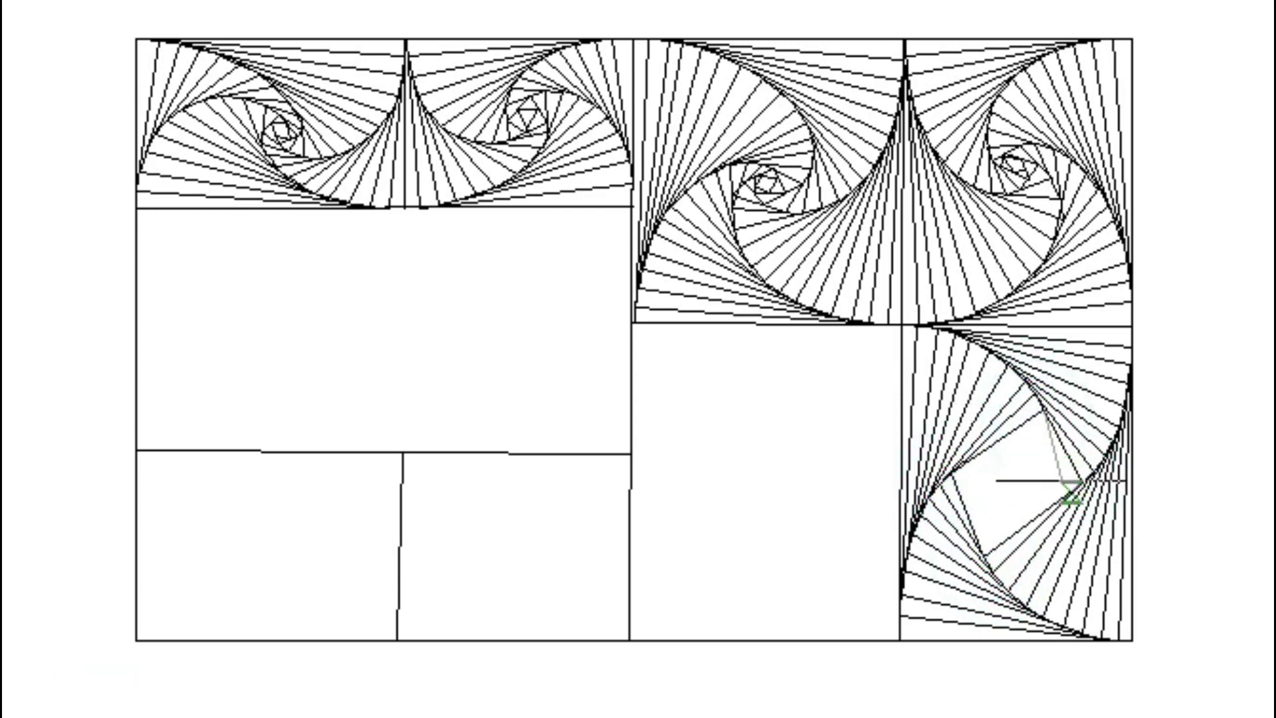
pyautogui.click(979, 542)
pyautogui.click(969, 461)
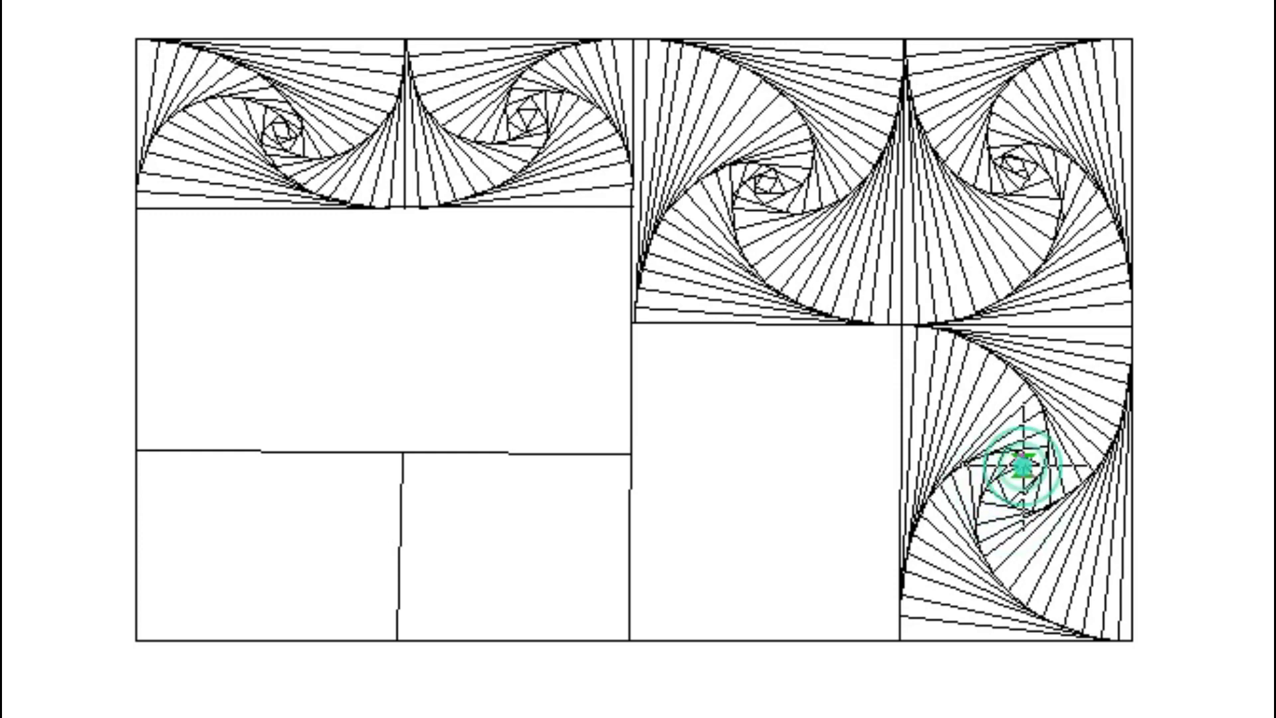
pyautogui.click(1011, 470)
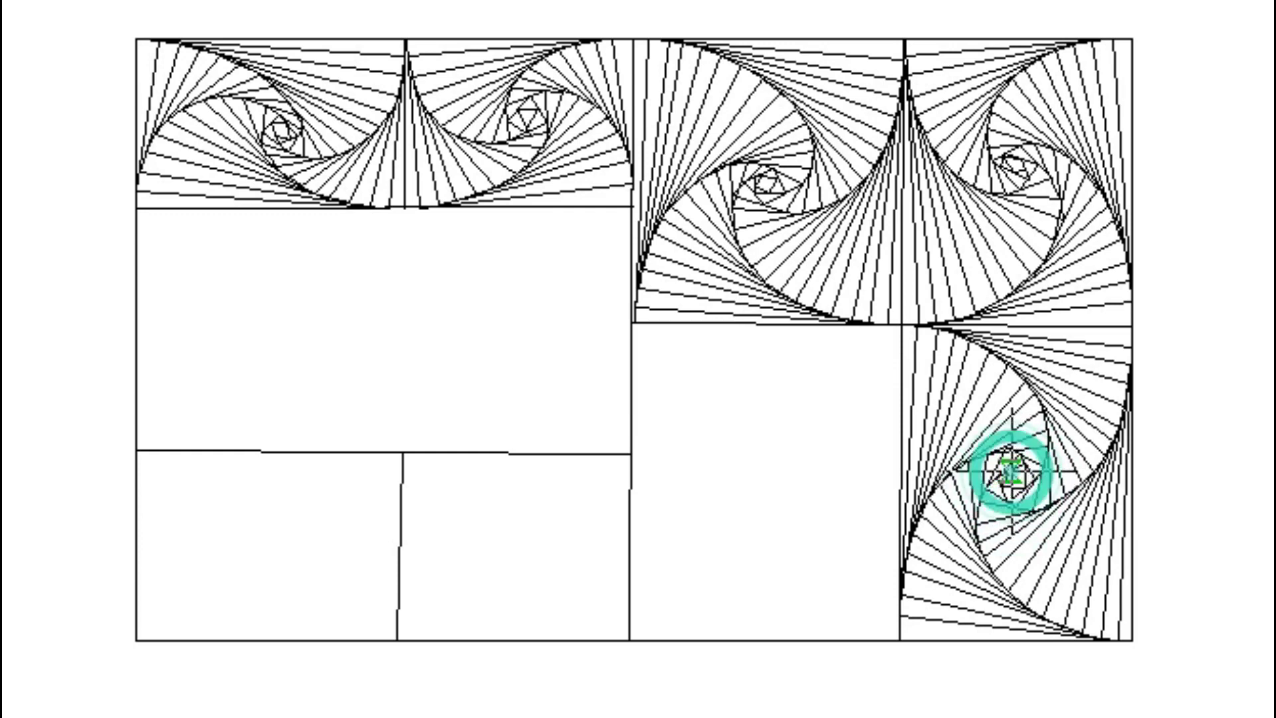
pyautogui.click(1015, 484)
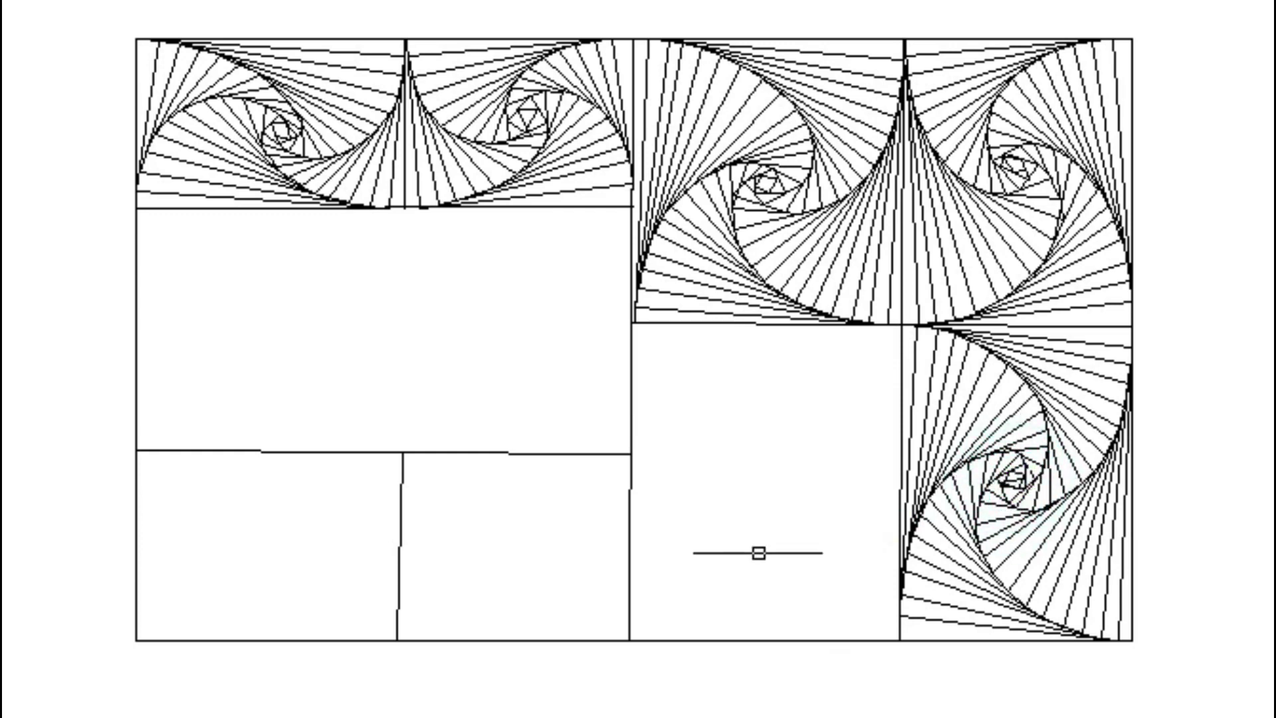
# - Draw the first rotated square inside the empty lower panel, starting on its bottom edge
pyautogui.click(894, 641)
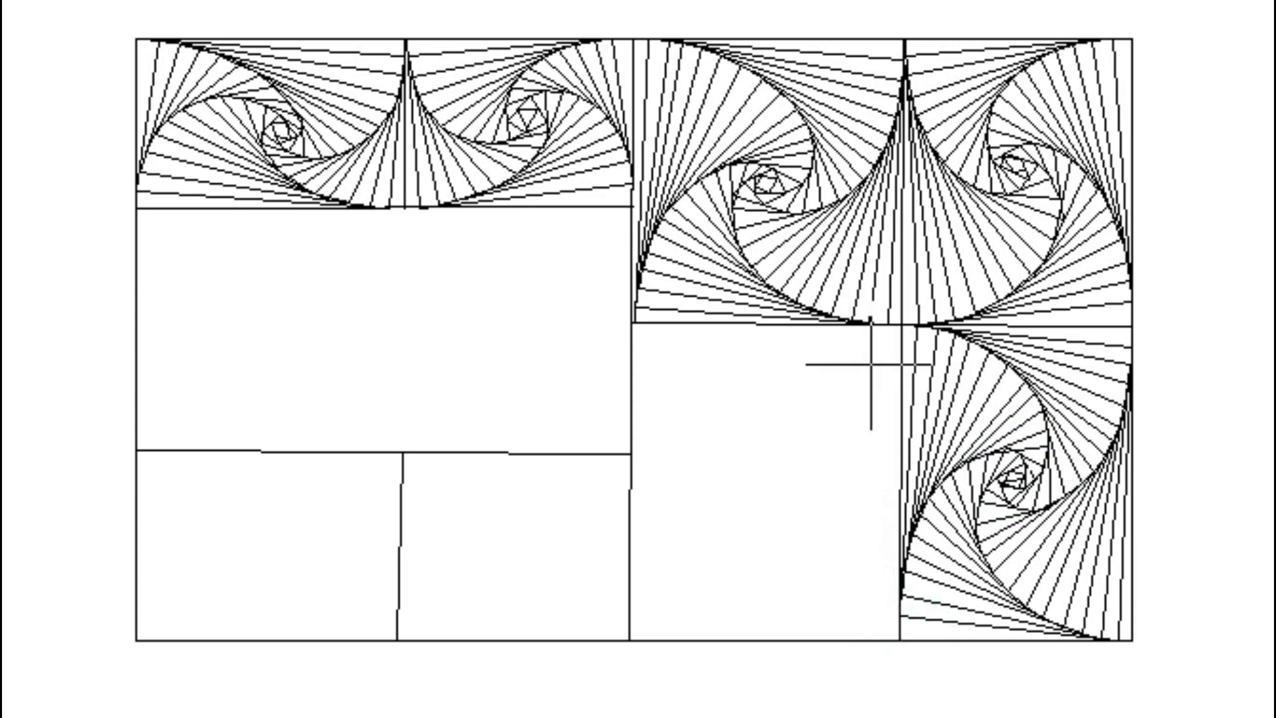
pyautogui.click(633, 340)
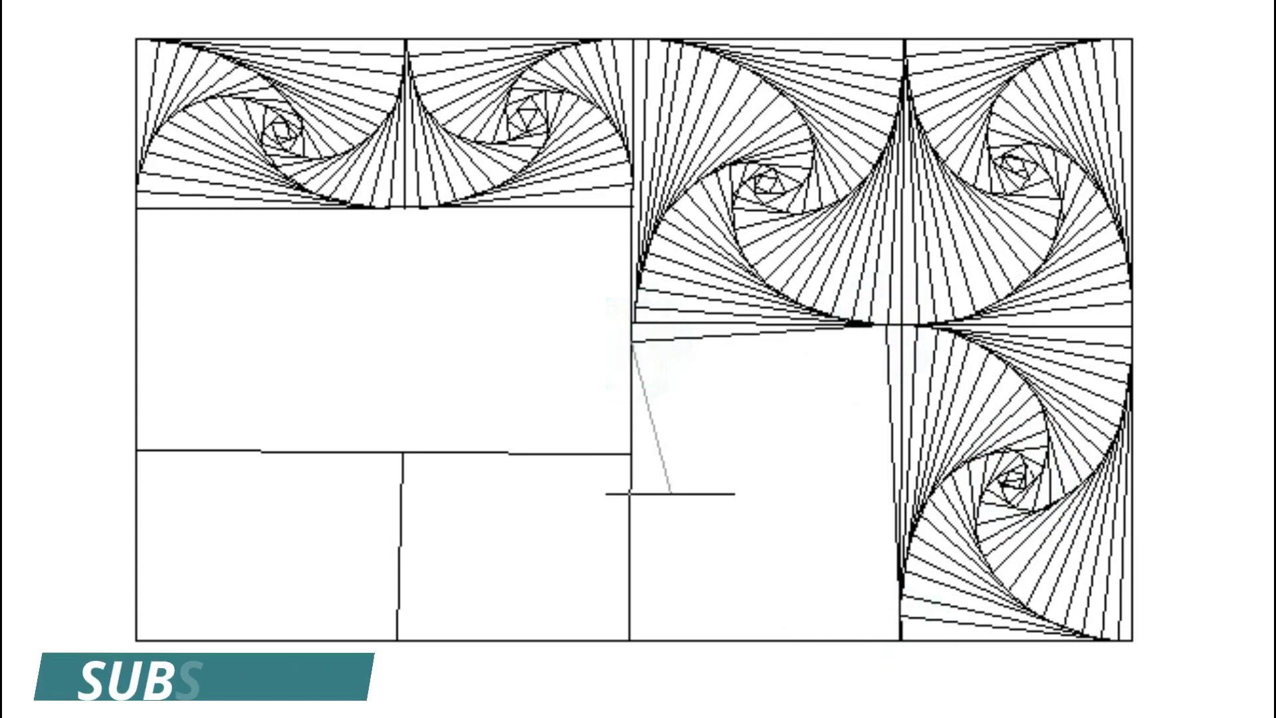
pyautogui.click(648, 640)
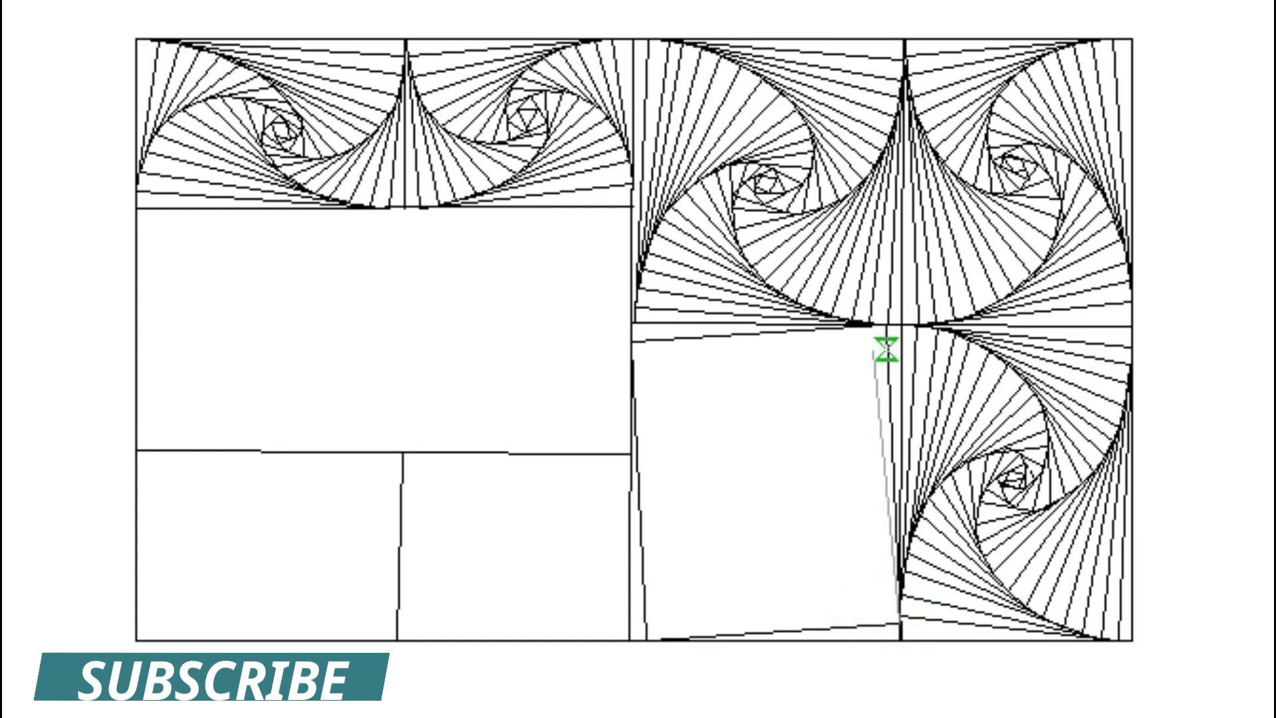
pyautogui.click(867, 325)
pyautogui.click(632, 362)
pyautogui.click(664, 639)
# - Add the next smaller rotated squares, snapping each vertex to the previous square's edges
pyautogui.click(898, 600)
pyautogui.click(845, 326)
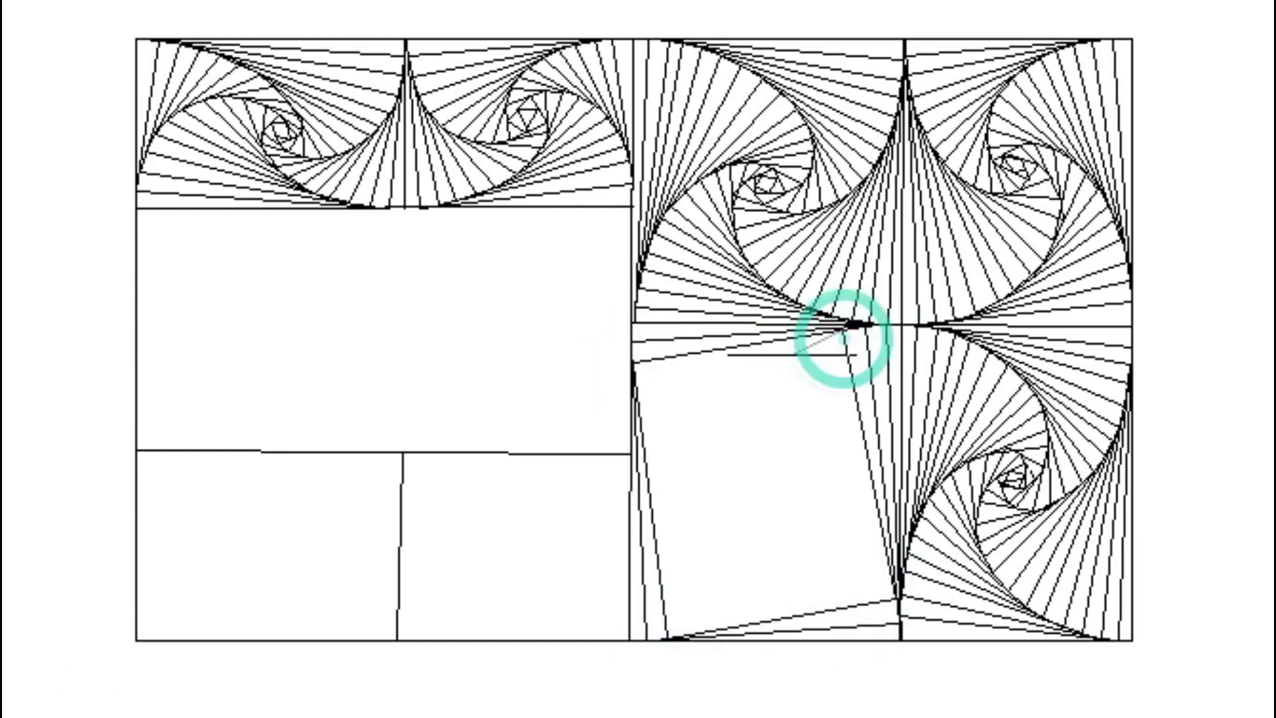
pyautogui.click(635, 380)
pyautogui.click(686, 637)
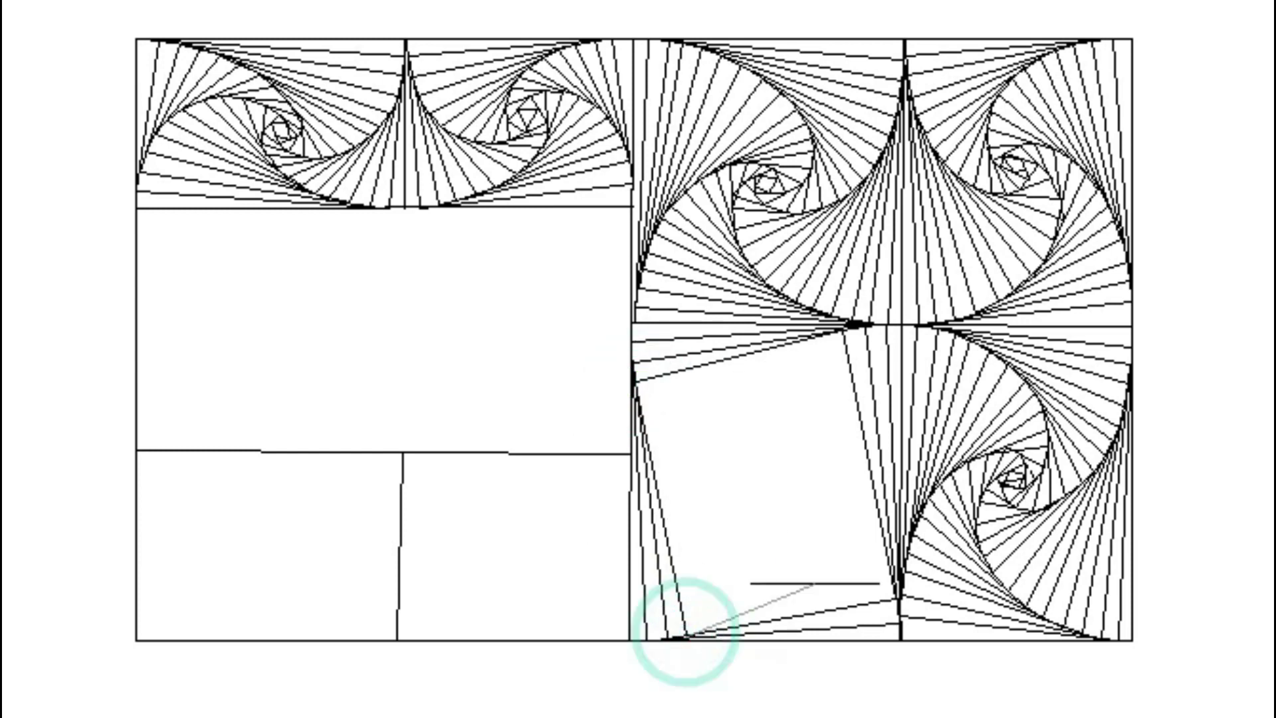
pyautogui.click(894, 577)
pyautogui.click(824, 330)
pyautogui.click(638, 398)
pyautogui.click(706, 628)
pyautogui.click(884, 549)
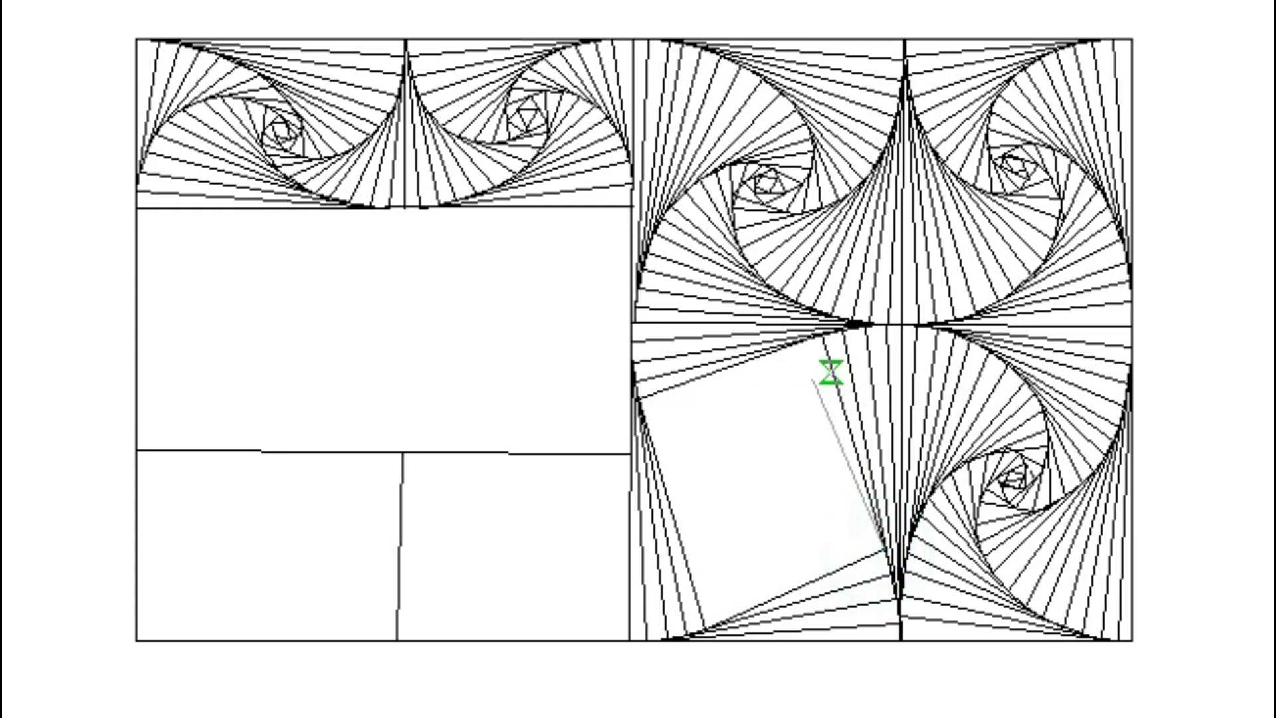
pyautogui.click(644, 421)
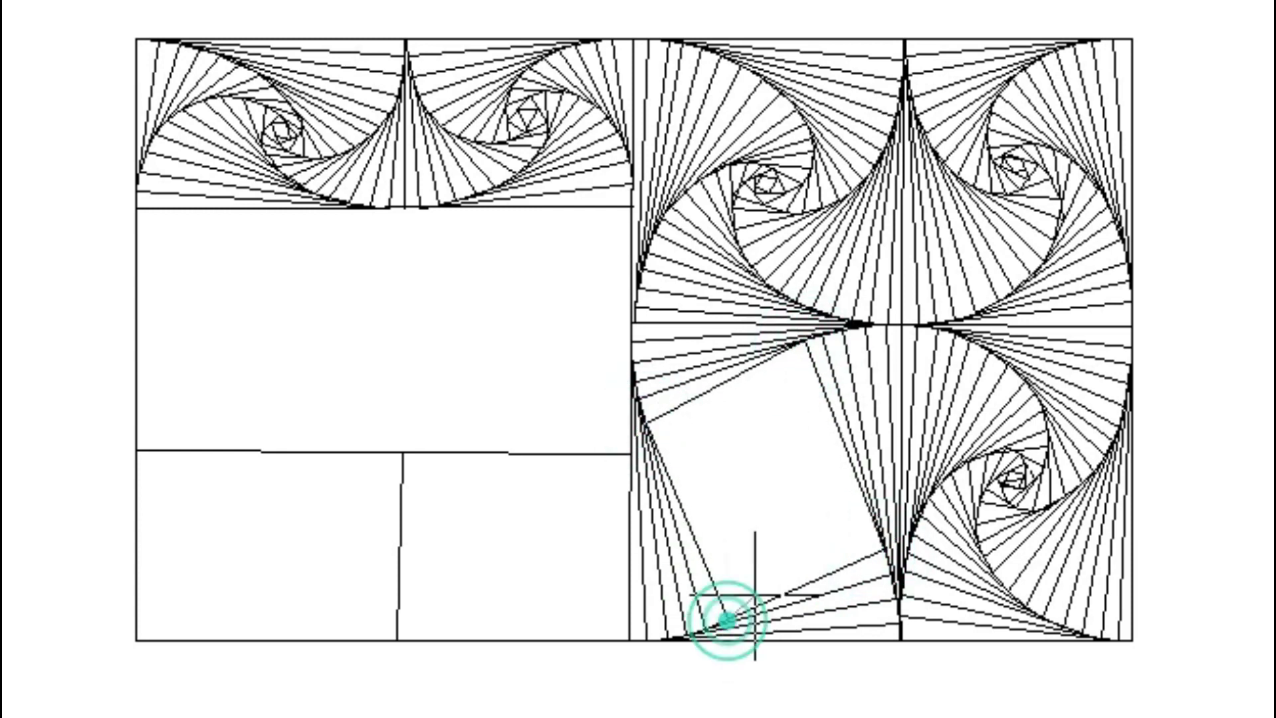
pyautogui.click(726, 613)
pyautogui.click(871, 522)
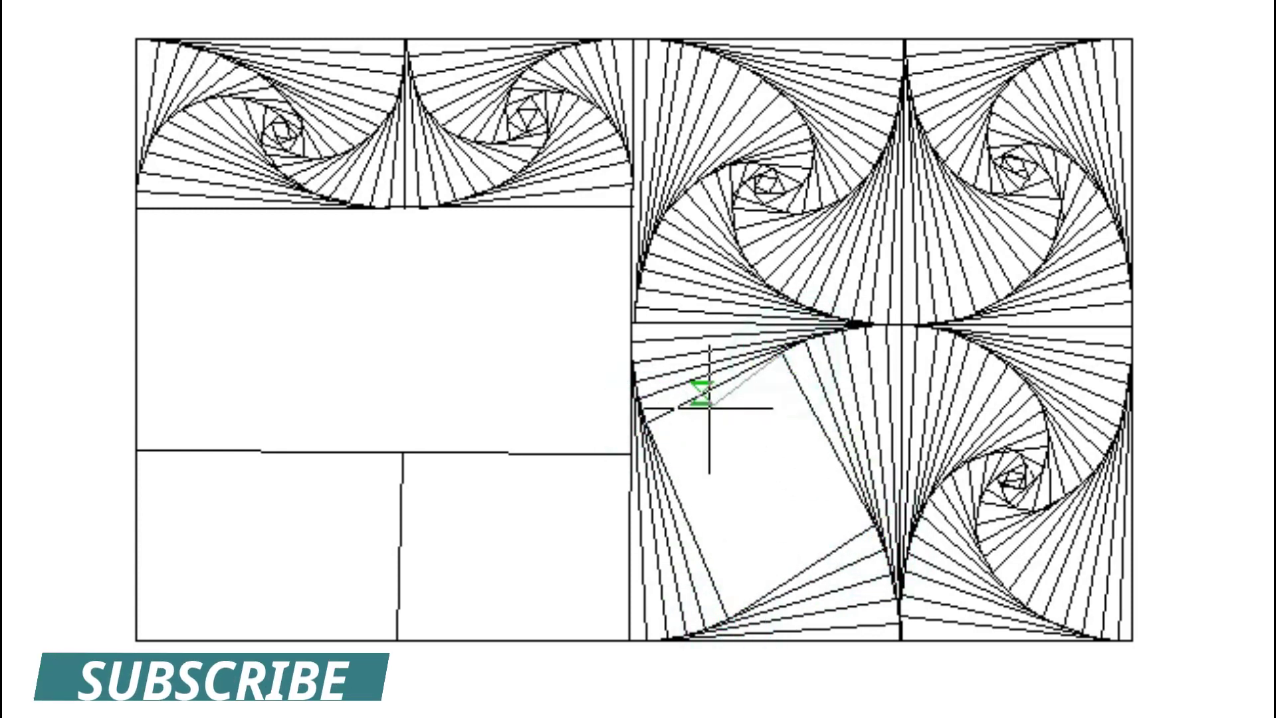
# - Continue the lower panel's spiral inward with progressively shrinking squares
pyautogui.click(855, 516)
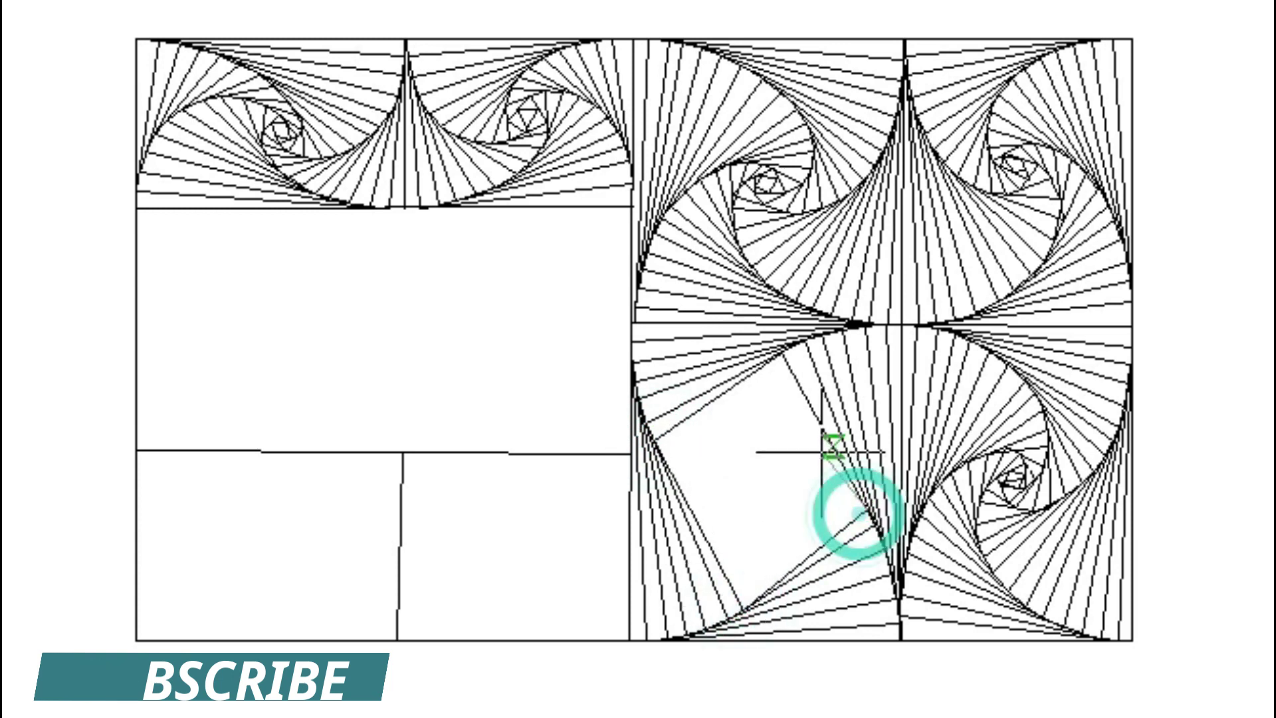
pyautogui.click(755, 376)
pyautogui.click(759, 595)
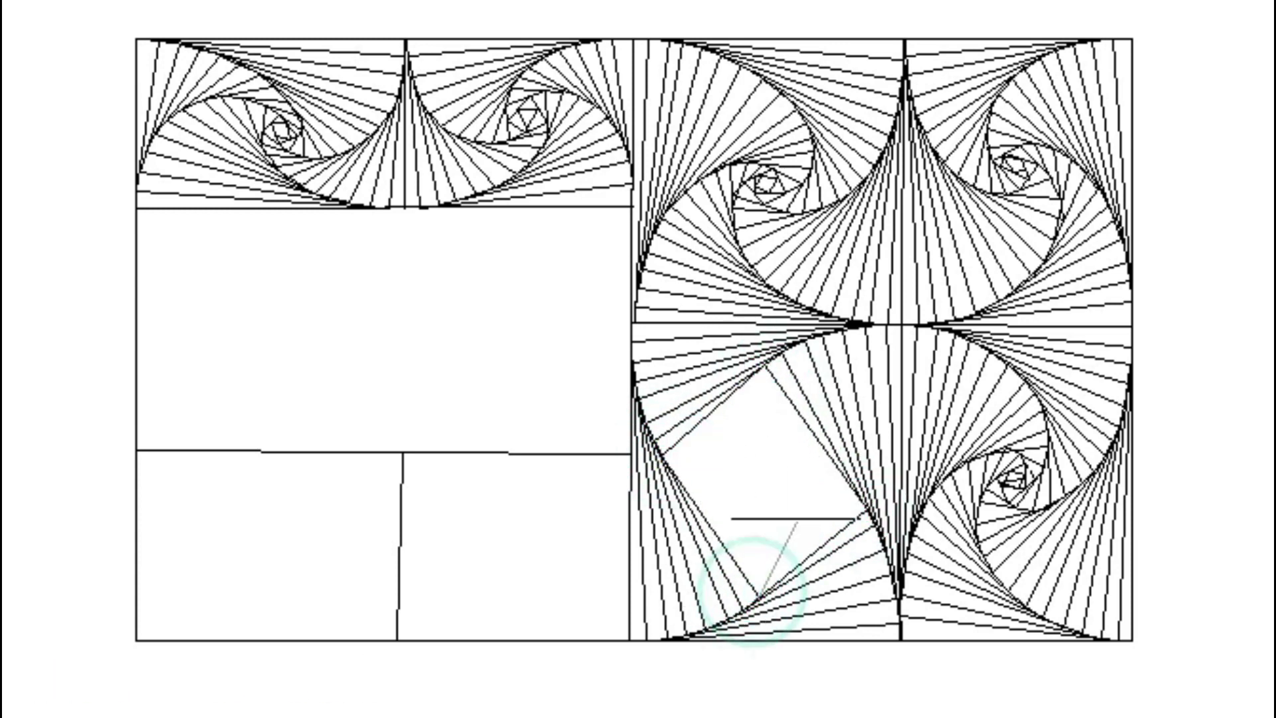
pyautogui.click(856, 497)
pyautogui.click(750, 376)
pyautogui.click(673, 472)
pyautogui.click(769, 582)
pyautogui.click(844, 480)
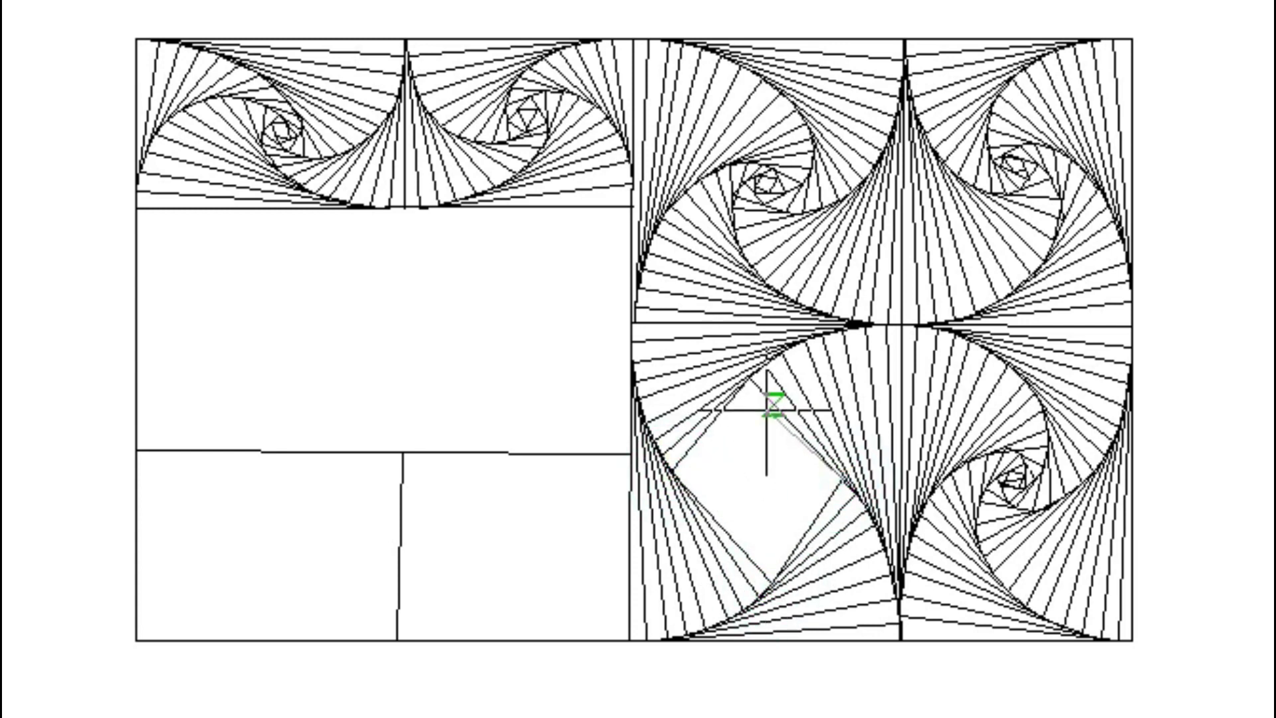
pyautogui.click(741, 395)
pyautogui.click(683, 484)
pyautogui.click(786, 562)
# - Finish the lower panel's spiral with tiny edges ending at its centre
pyautogui.click(816, 468)
pyautogui.click(730, 402)
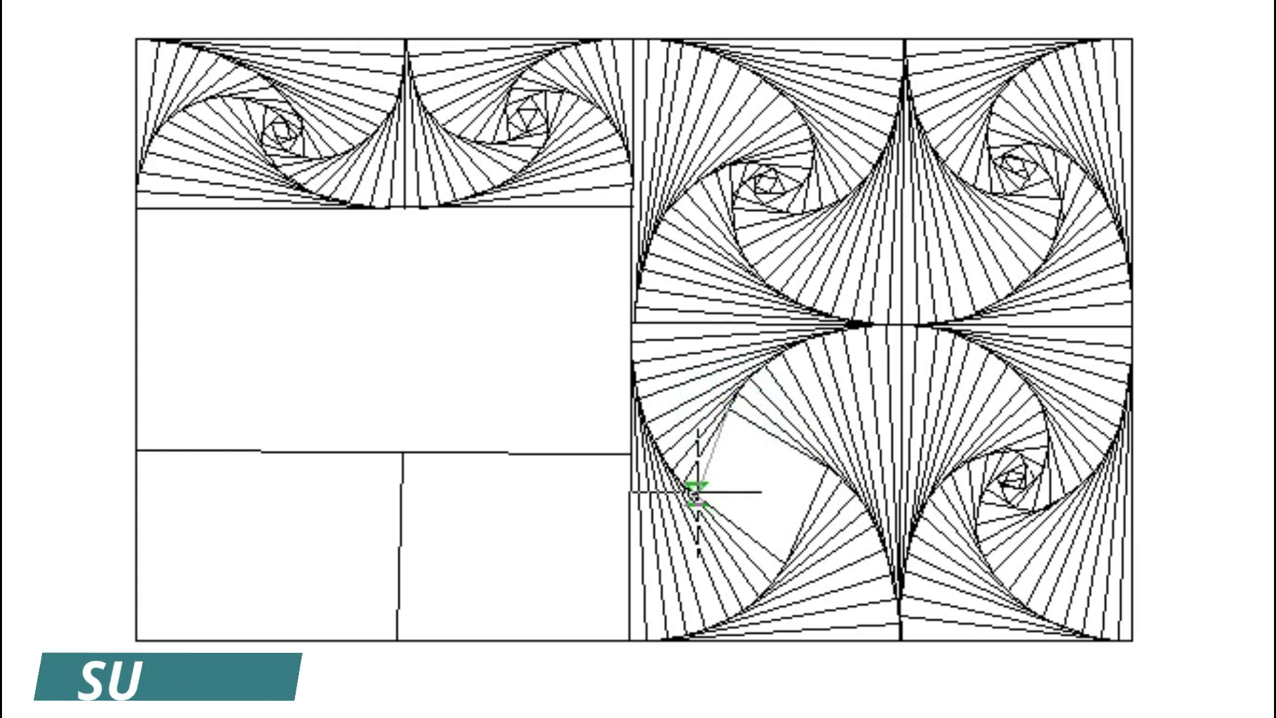
pyautogui.click(696, 495)
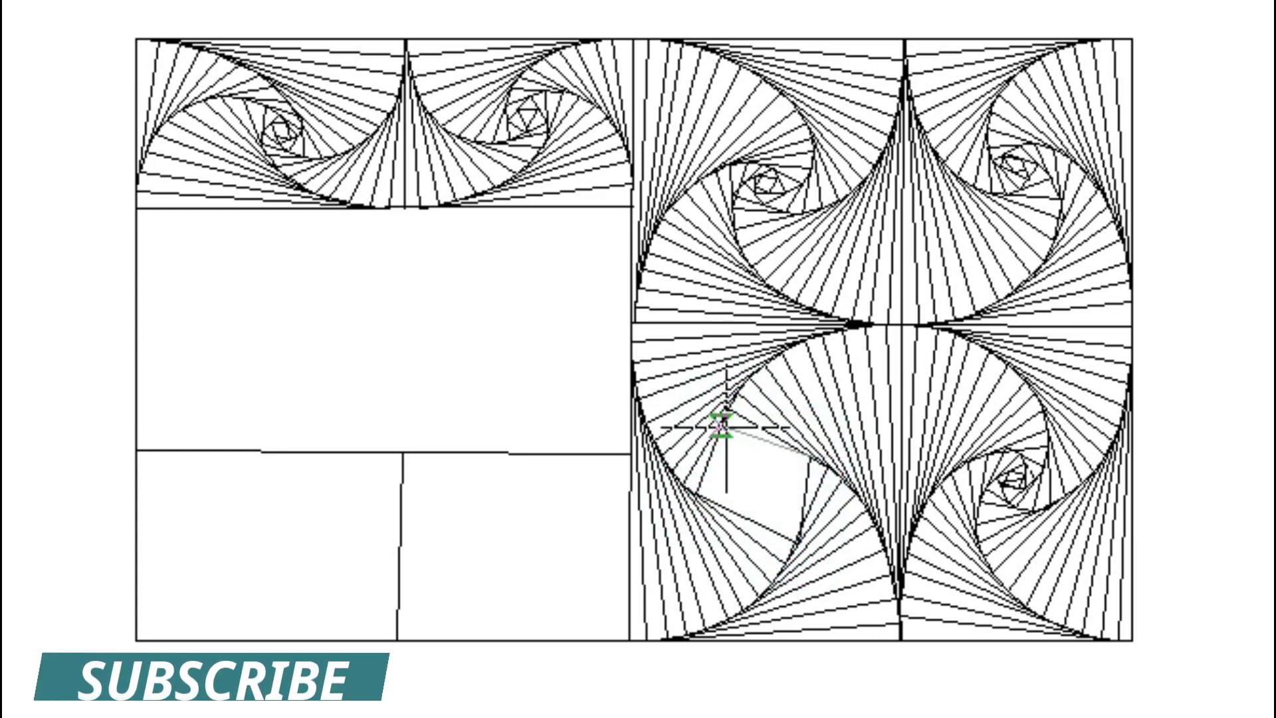
pyautogui.click(800, 524)
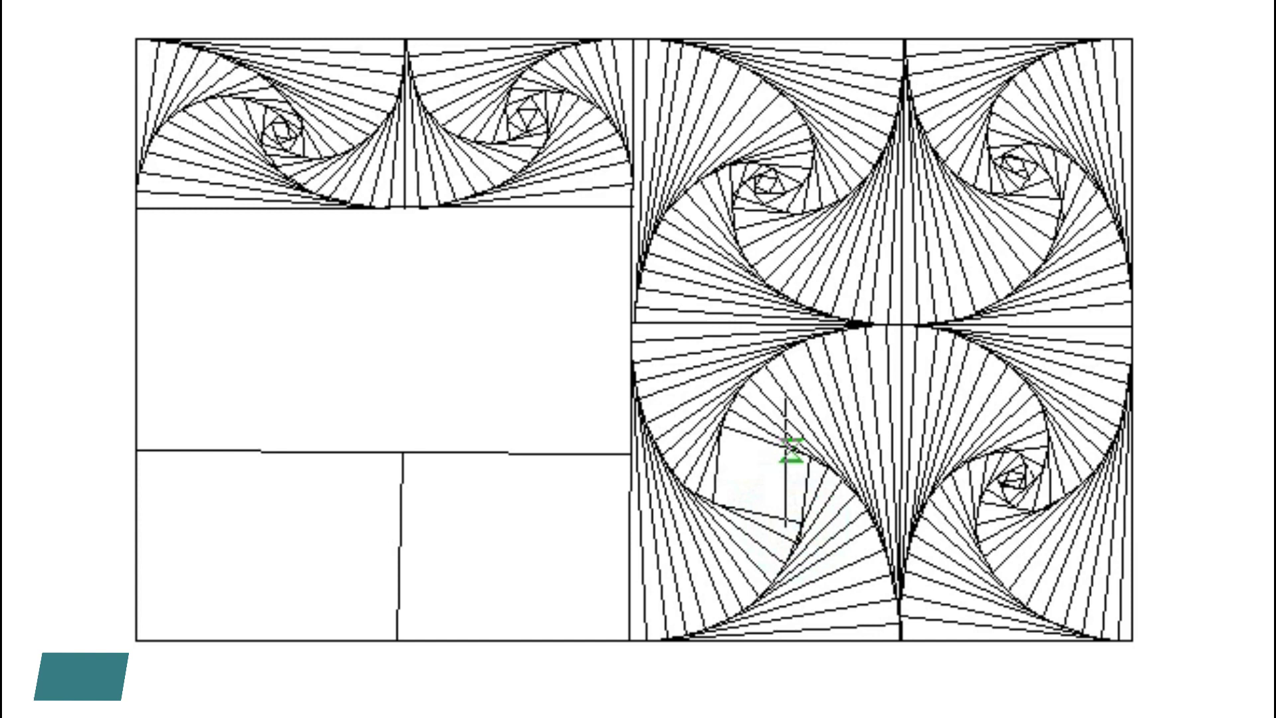
pyautogui.click(799, 506)
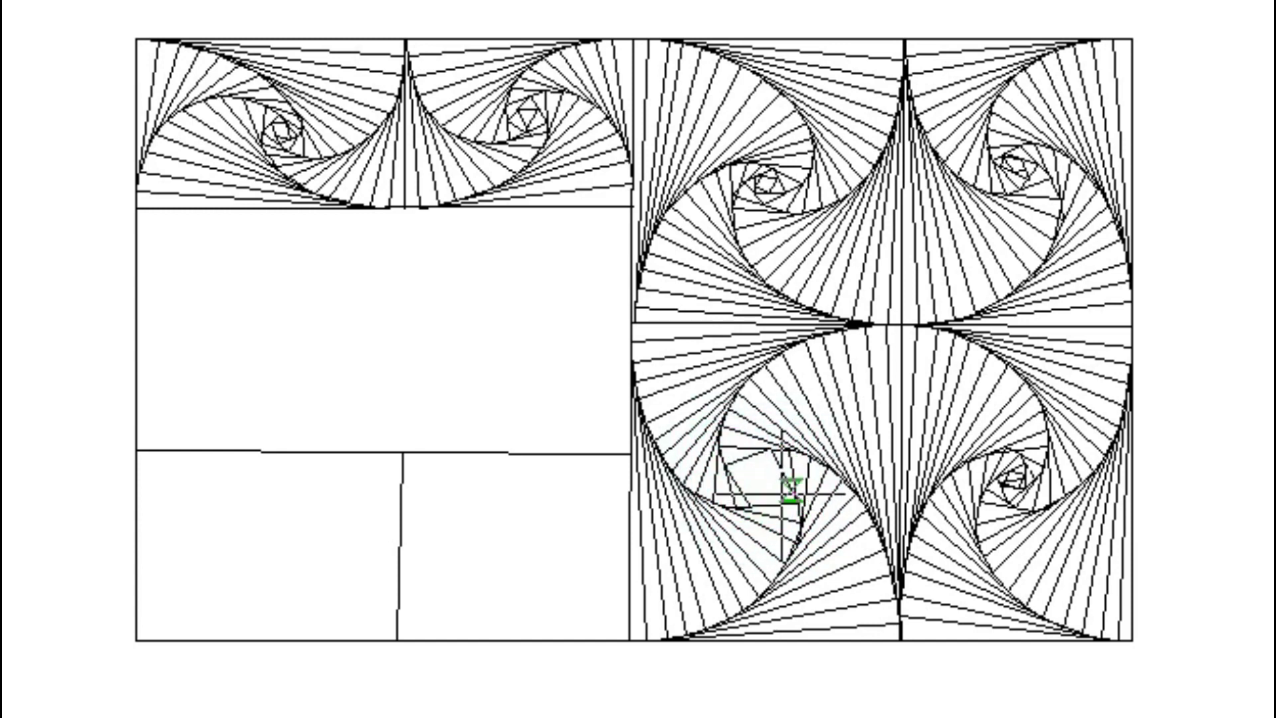
pyautogui.click(757, 454)
pyautogui.click(749, 469)
pyautogui.click(755, 474)
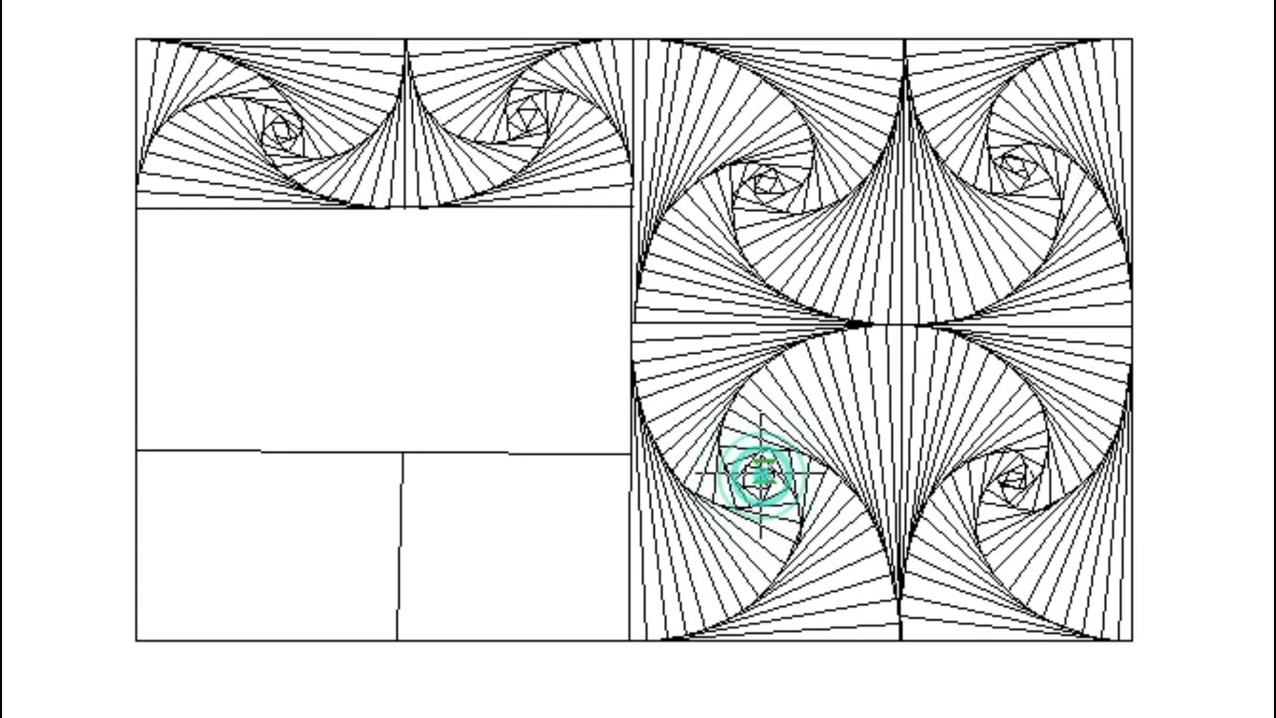
pyautogui.click(755, 470)
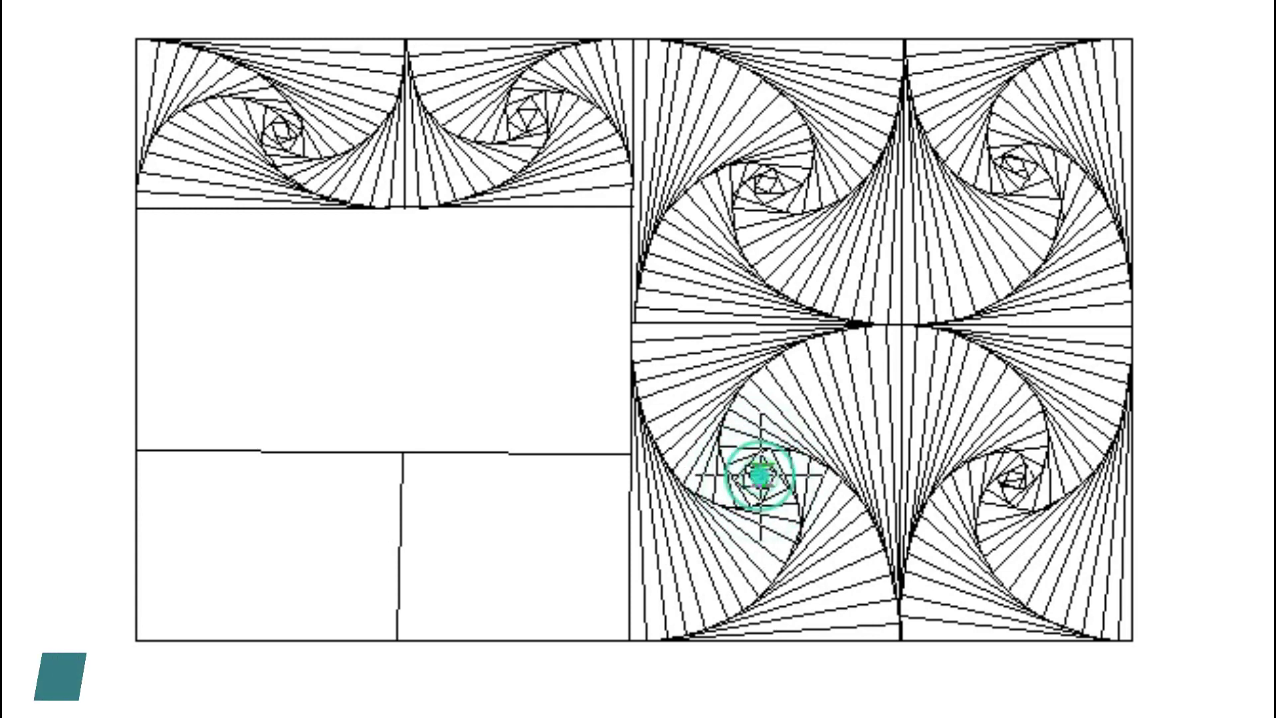
# - Draw the first rotated squares of the spiral in the middle-left square
pyautogui.click(400, 451)
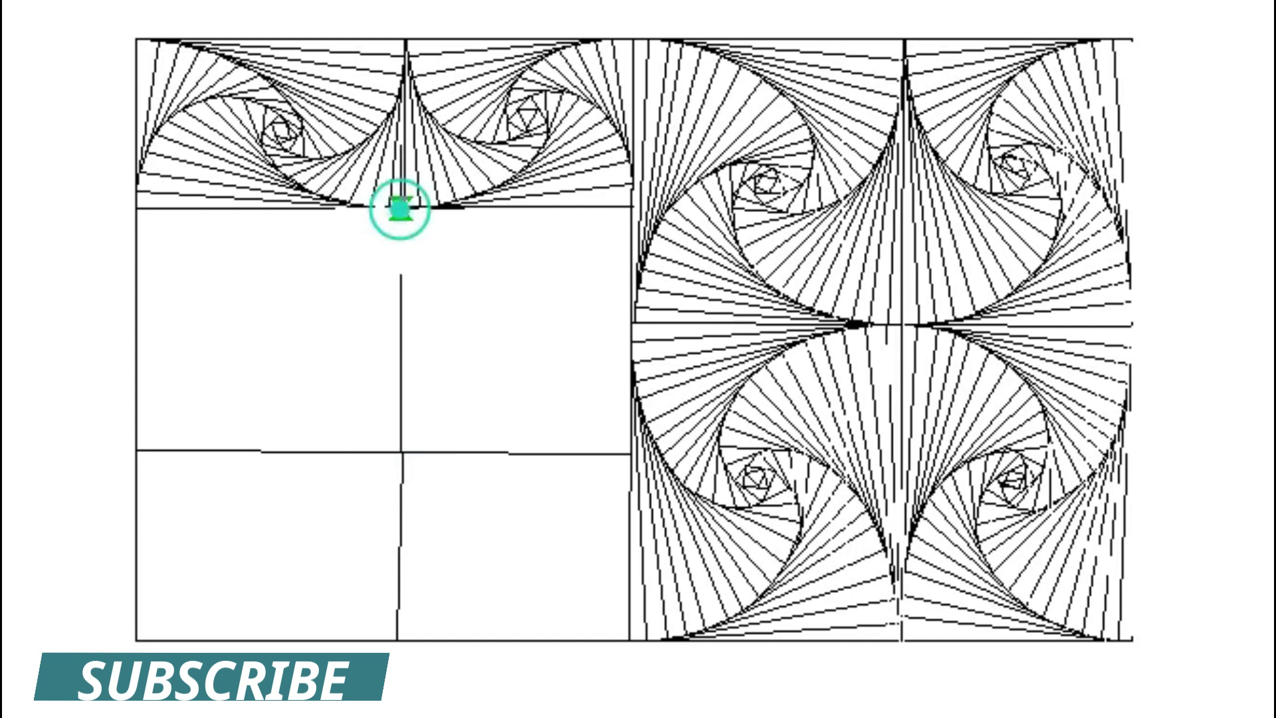
pyautogui.click(138, 224)
pyautogui.click(398, 433)
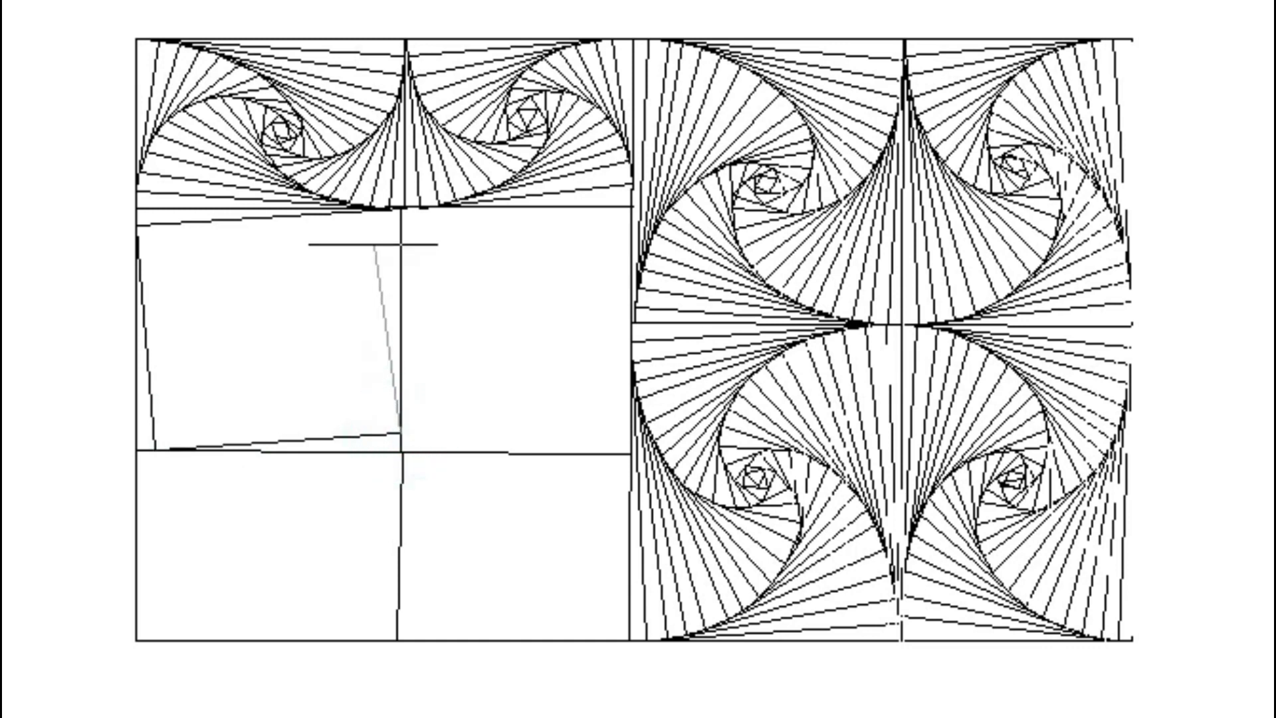
pyautogui.click(382, 210)
pyautogui.click(138, 245)
pyautogui.click(177, 448)
pyautogui.click(399, 407)
pyautogui.click(359, 211)
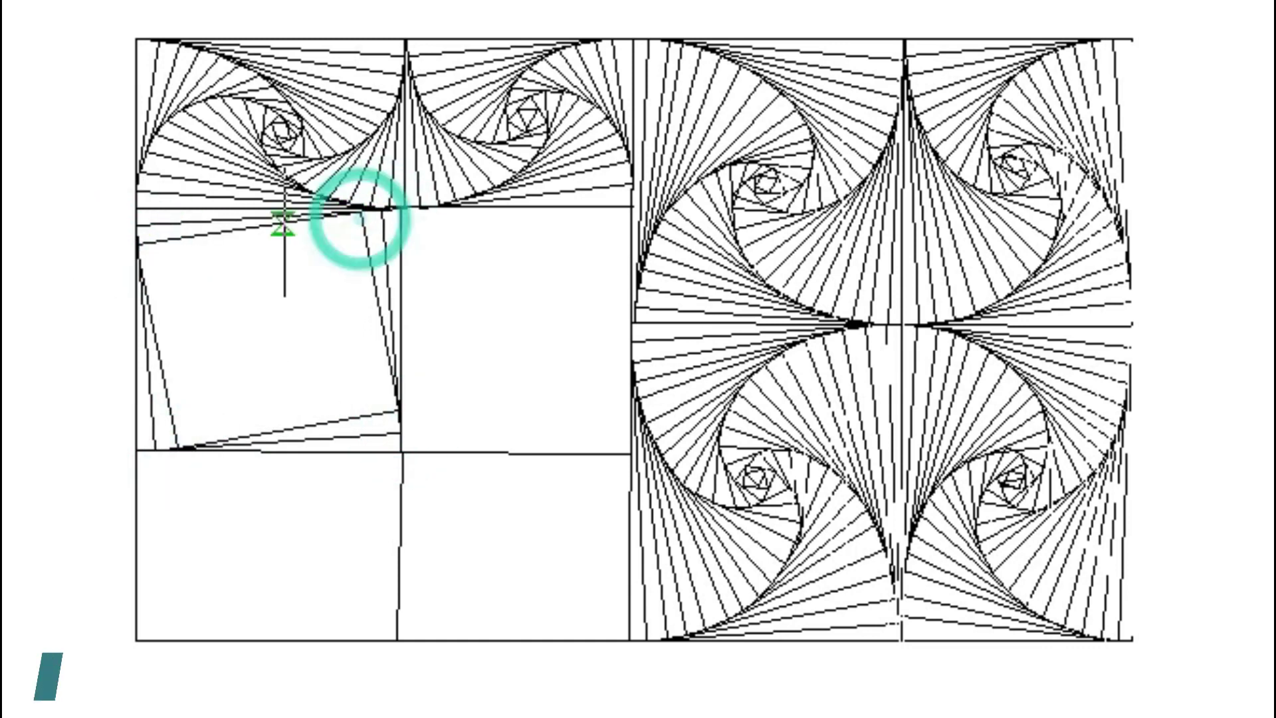
pyautogui.click(139, 262)
# - Wind the middle-left spiral inward through further shrinking rotated squares
pyautogui.click(199, 444)
pyautogui.click(398, 400)
pyautogui.click(340, 217)
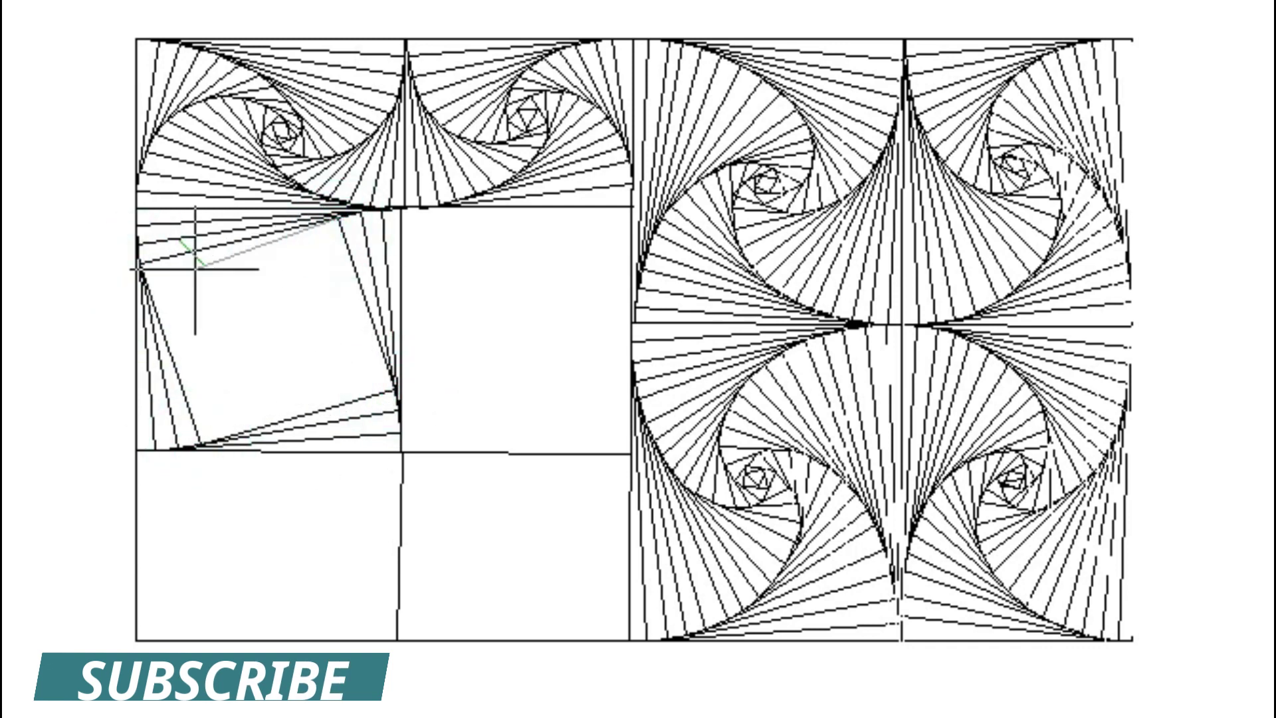
pyautogui.click(148, 283)
pyautogui.click(218, 437)
pyautogui.click(383, 373)
pyautogui.click(318, 222)
pyautogui.click(156, 303)
pyautogui.click(241, 428)
pyautogui.click(299, 228)
pyautogui.click(173, 324)
# - Add the smaller inner squares of the middle-left spiral approaching the centre
pyautogui.click(262, 416)
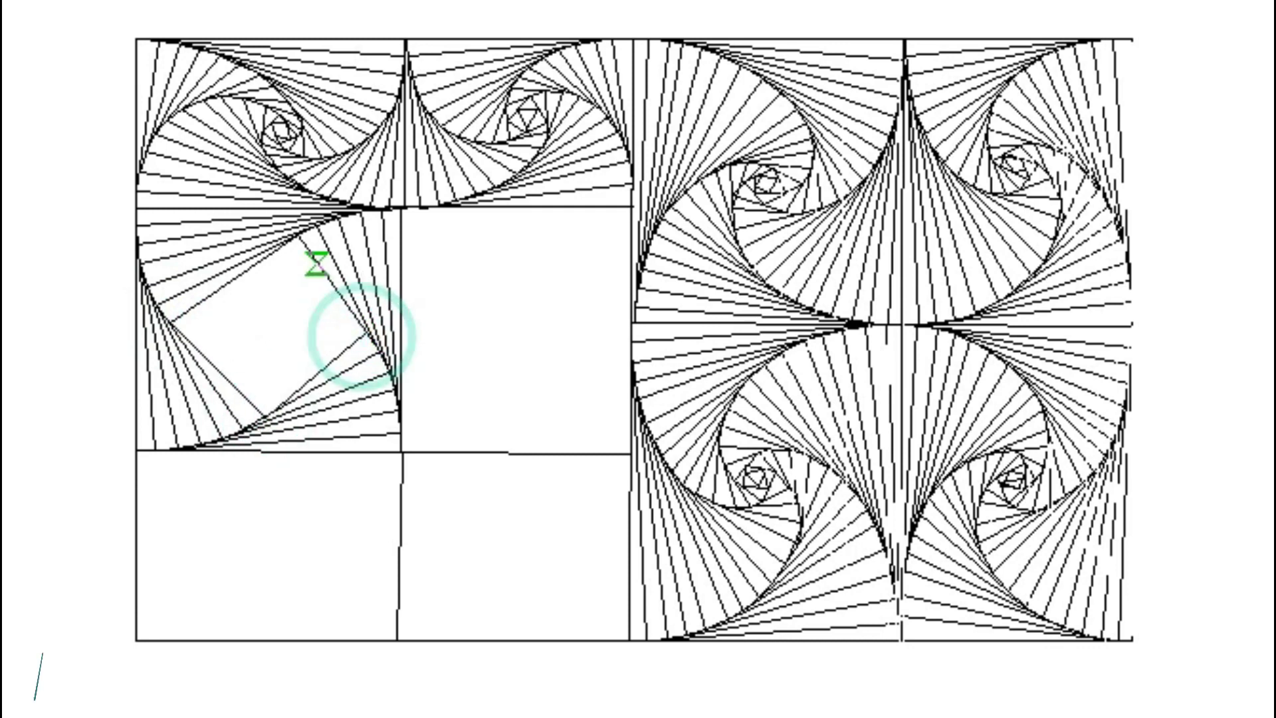
pyautogui.click(365, 336)
pyautogui.click(279, 256)
pyautogui.click(190, 340)
pyautogui.click(352, 318)
pyautogui.click(199, 332)
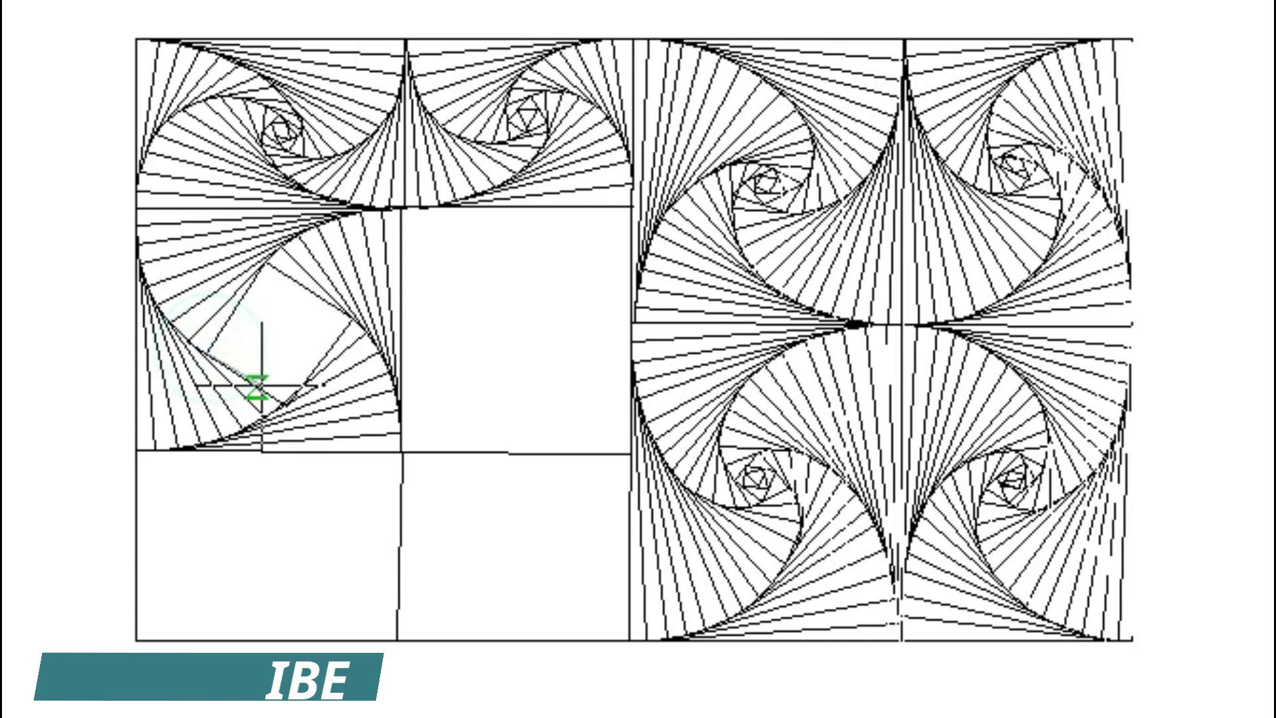
pyautogui.click(293, 385)
pyautogui.click(324, 309)
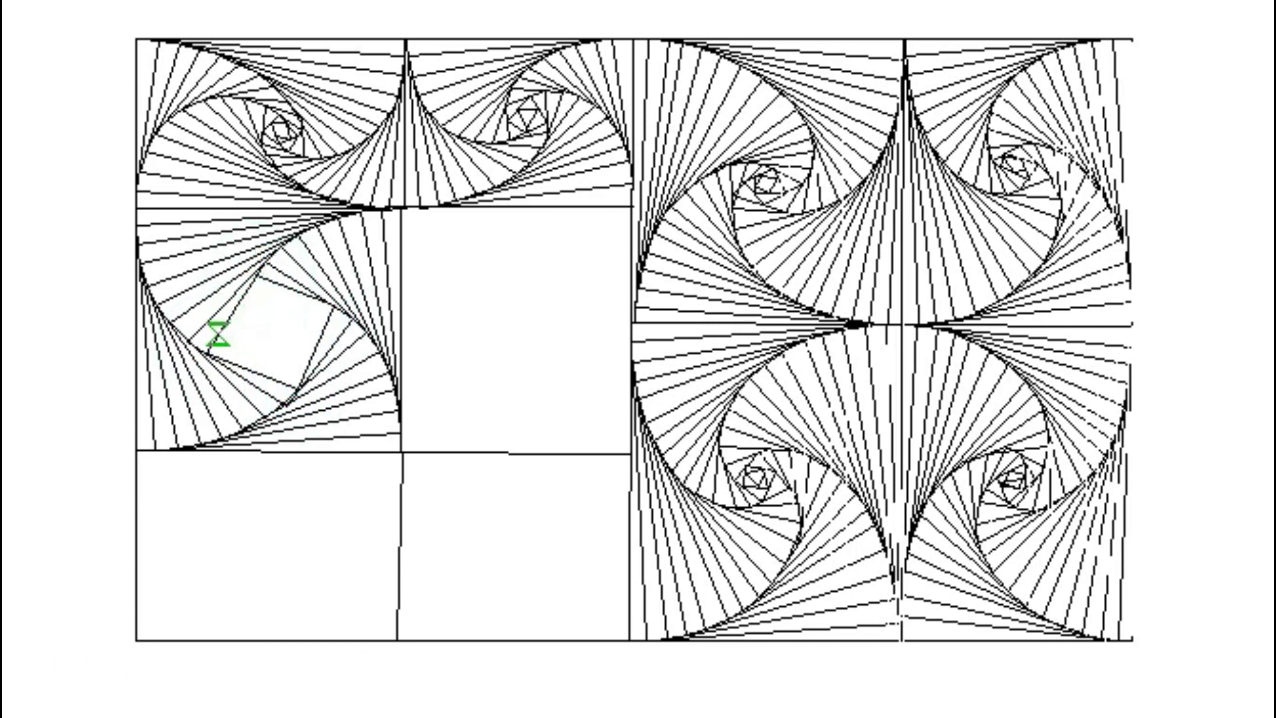
pyautogui.click(309, 362)
pyautogui.click(313, 293)
# - Place the last tiny segments at the middle-left spiral's centre and end the polyline
pyautogui.click(245, 290)
pyautogui.click(239, 359)
pyautogui.click(285, 300)
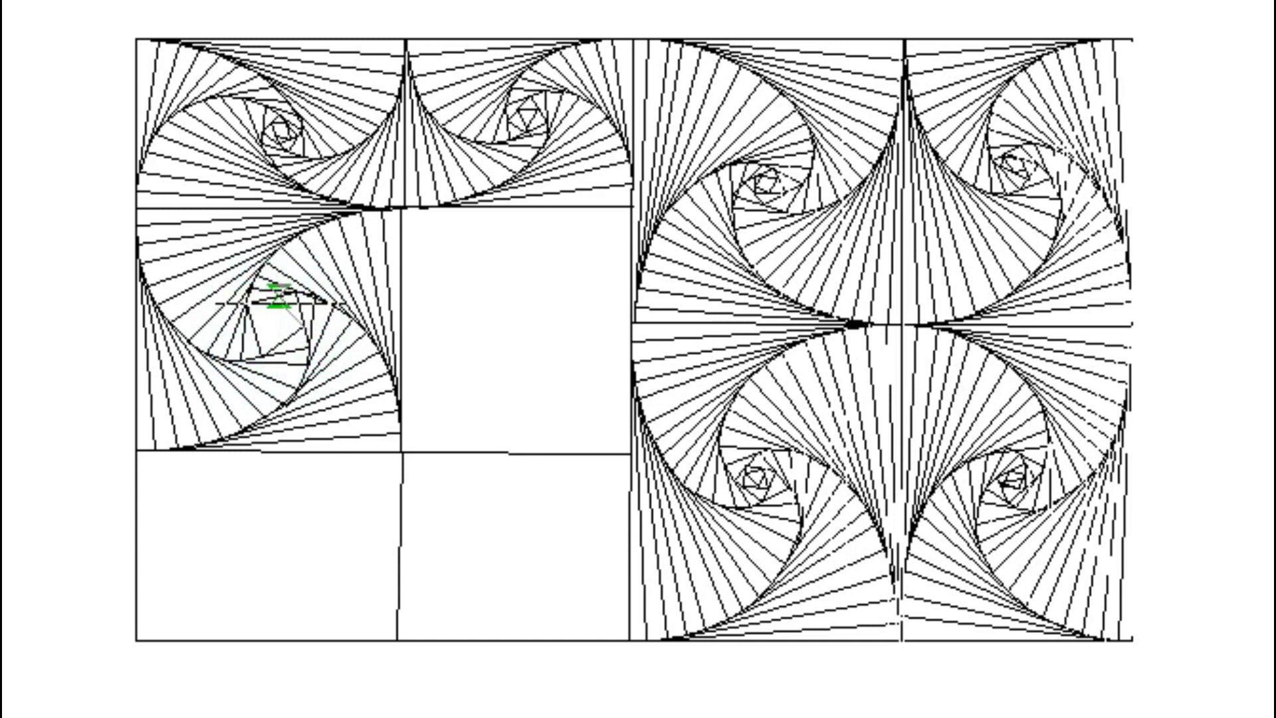
pyautogui.click(252, 314)
pyautogui.click(271, 356)
pyautogui.click(290, 319)
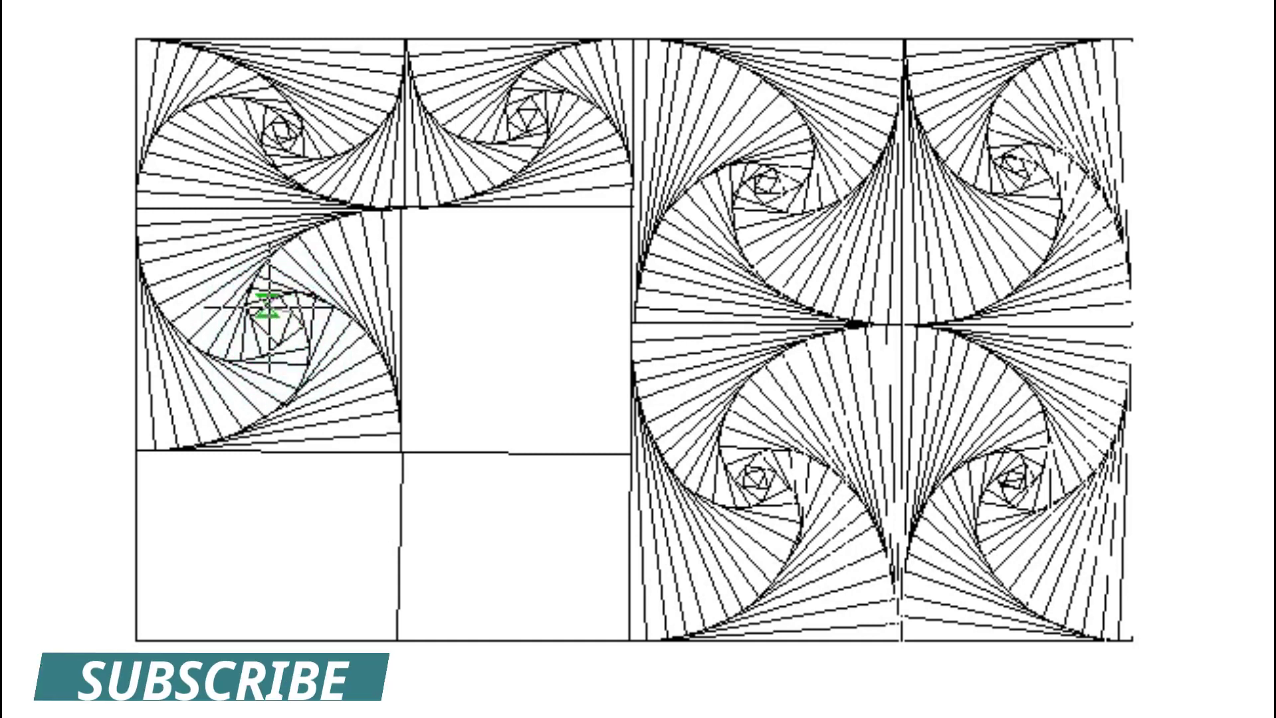
pyautogui.press('Return')
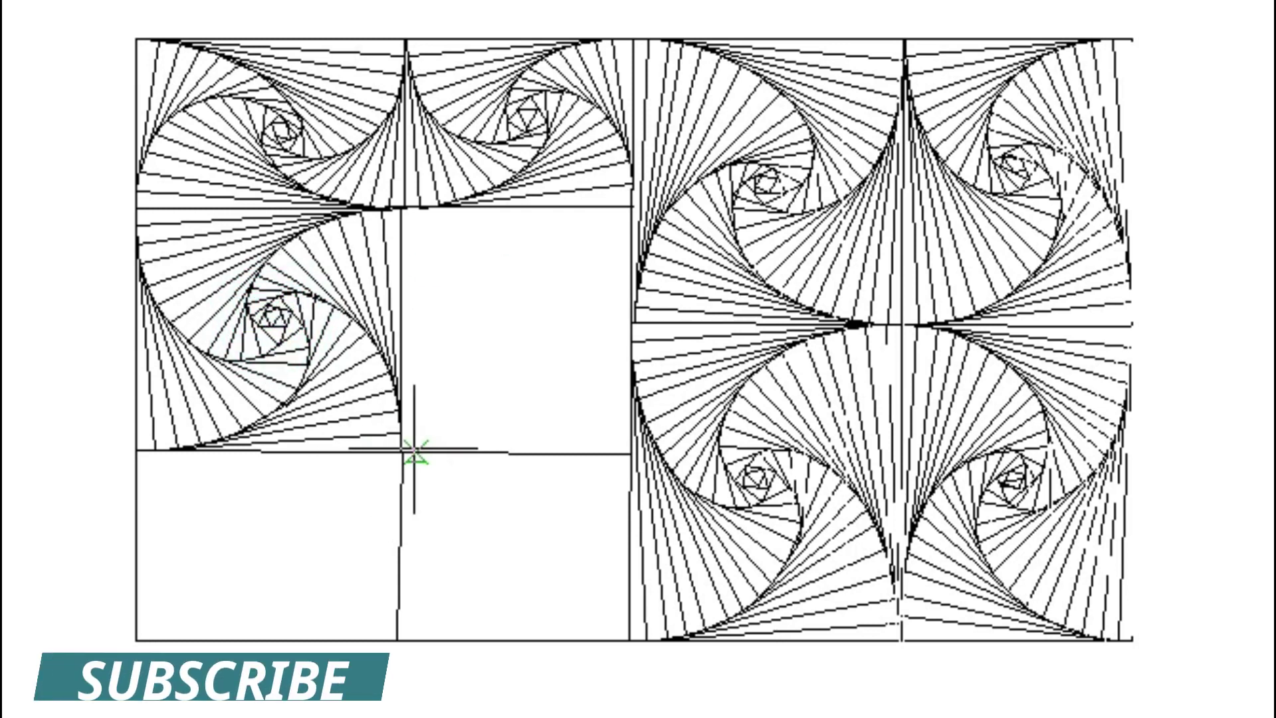
# - Start the middle-right square's spiral at its top-left corner and draw the outer rotated turns
pyautogui.click(402, 208)
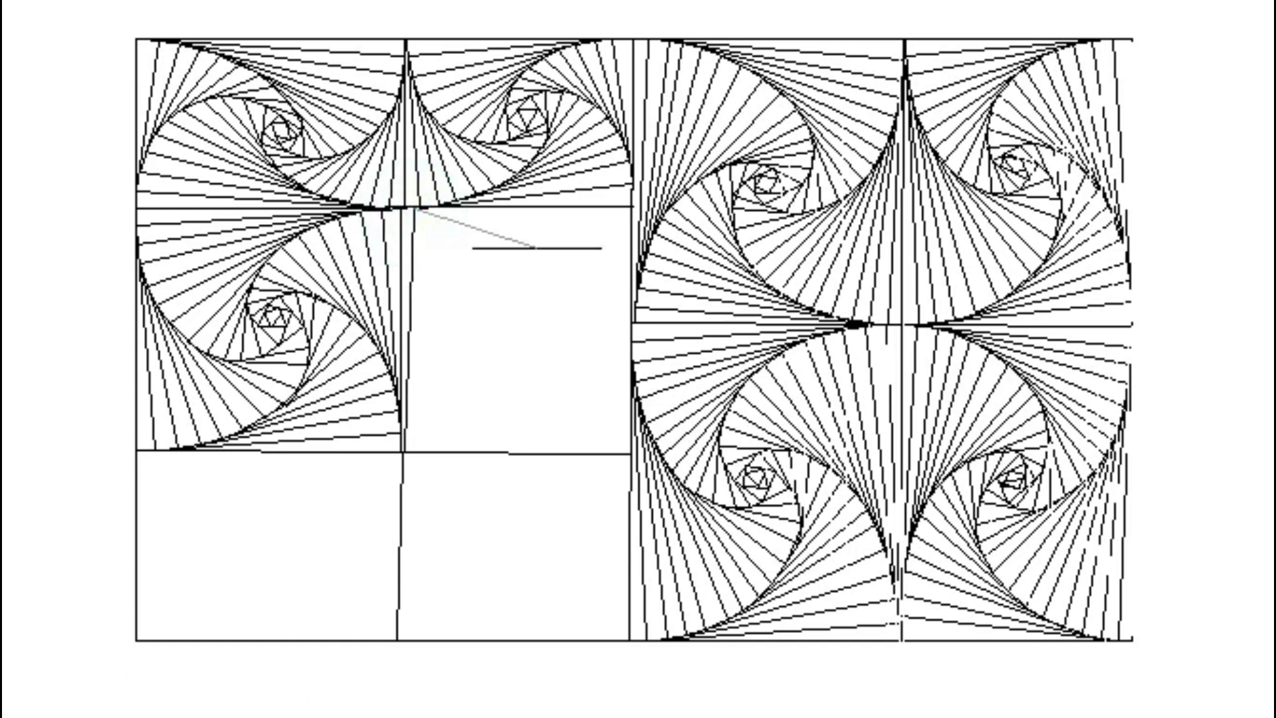
pyautogui.click(634, 226)
pyautogui.click(609, 454)
pyautogui.click(429, 210)
pyautogui.click(630, 244)
pyautogui.click(584, 453)
pyautogui.click(406, 417)
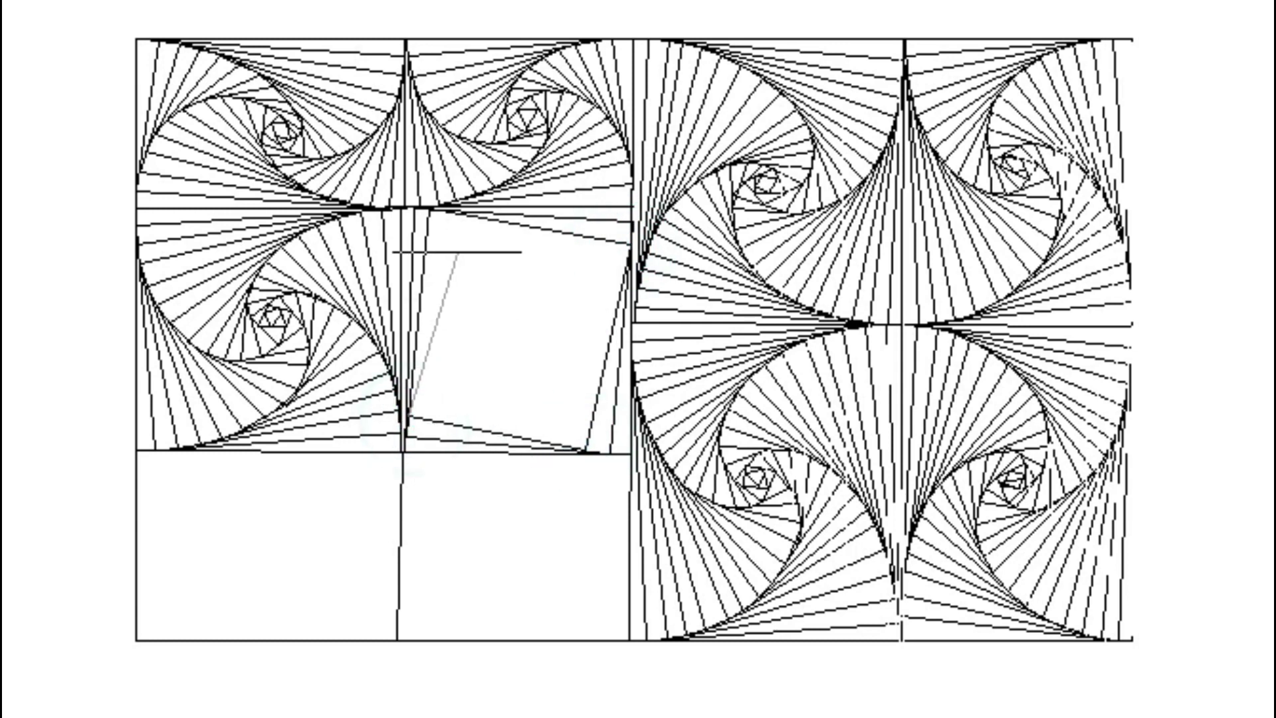
pyautogui.click(450, 213)
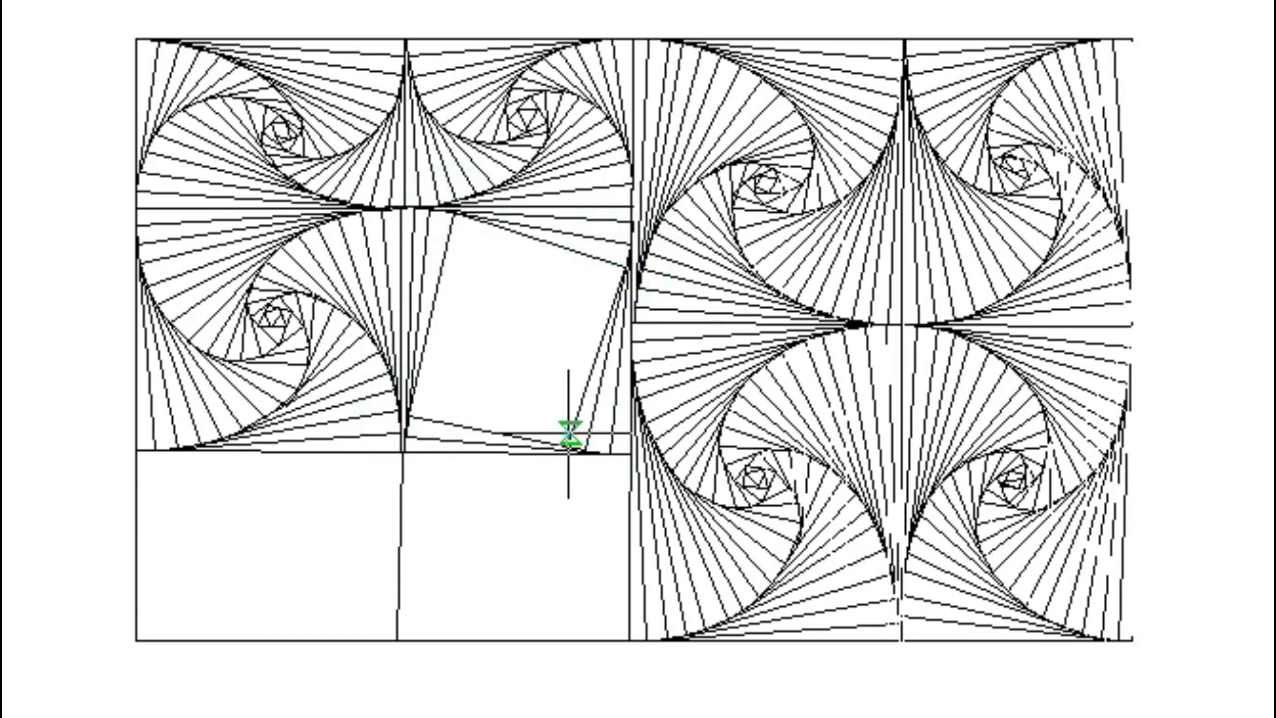
# - Continue the middle-right spiral inward, placing vertices on each previous square's edges
pyautogui.click(411, 401)
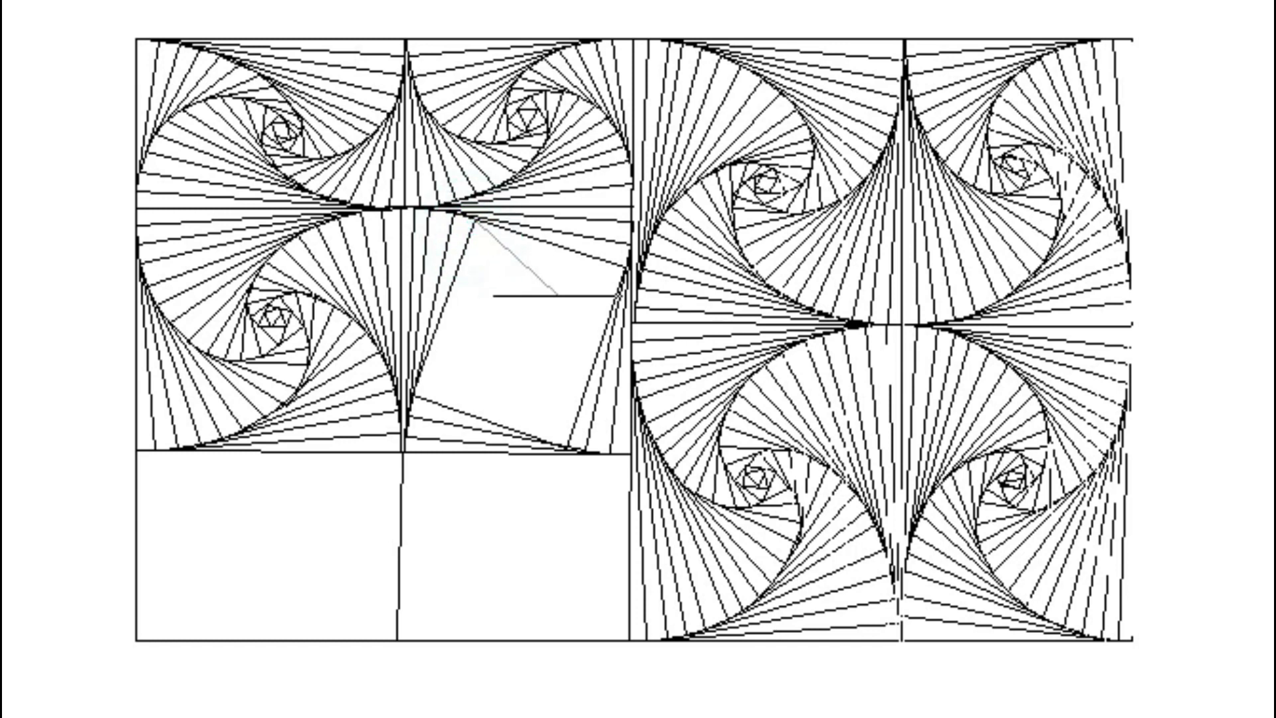
pyautogui.click(618, 286)
pyautogui.click(549, 438)
pyautogui.click(419, 365)
pyautogui.click(485, 229)
pyautogui.click(608, 295)
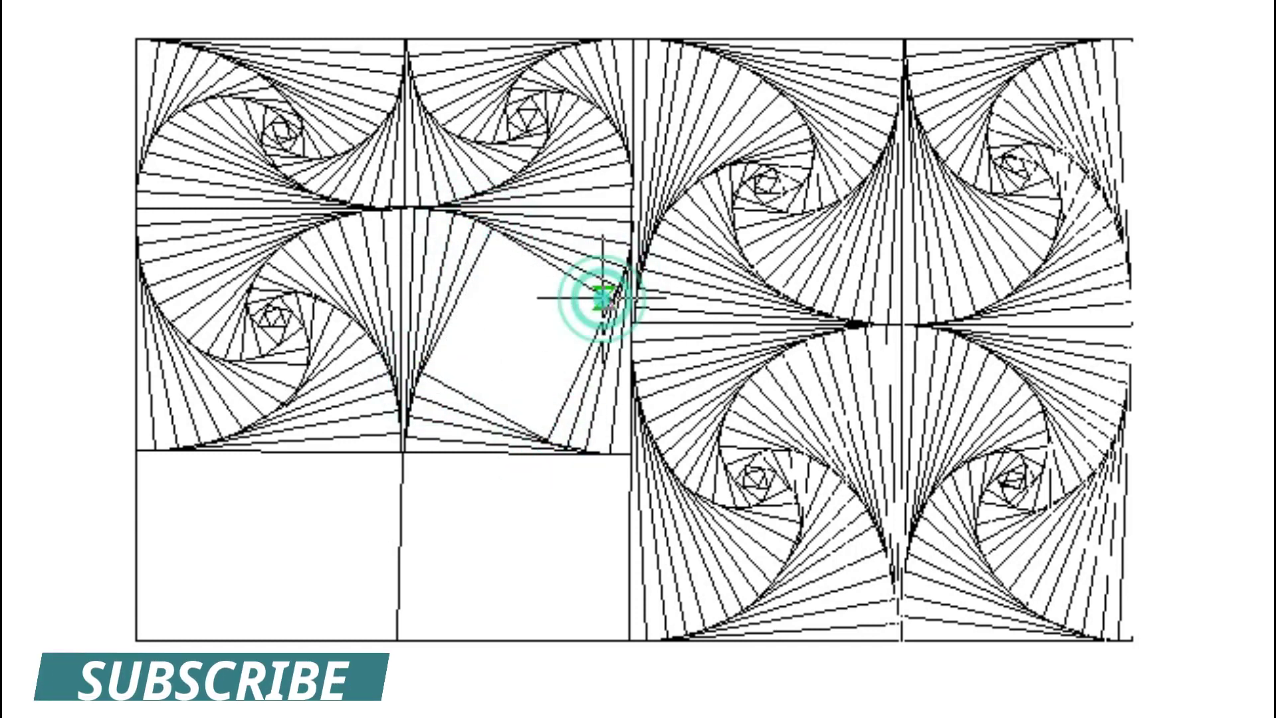
pyautogui.click(531, 427)
pyautogui.click(430, 355)
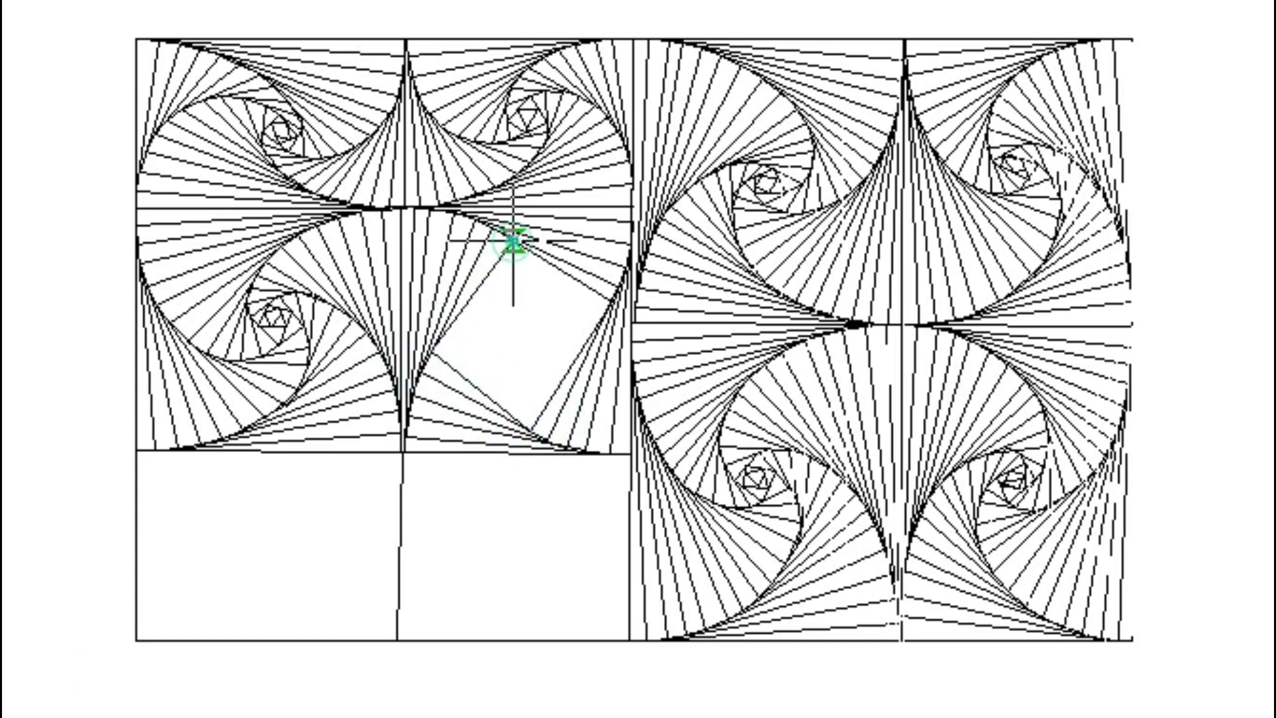
pyautogui.click(603, 311)
# - Tighten the middle-right spiral with small inner vertices, ending at its centre
pyautogui.click(439, 339)
pyautogui.click(523, 257)
pyautogui.click(585, 329)
pyautogui.click(499, 401)
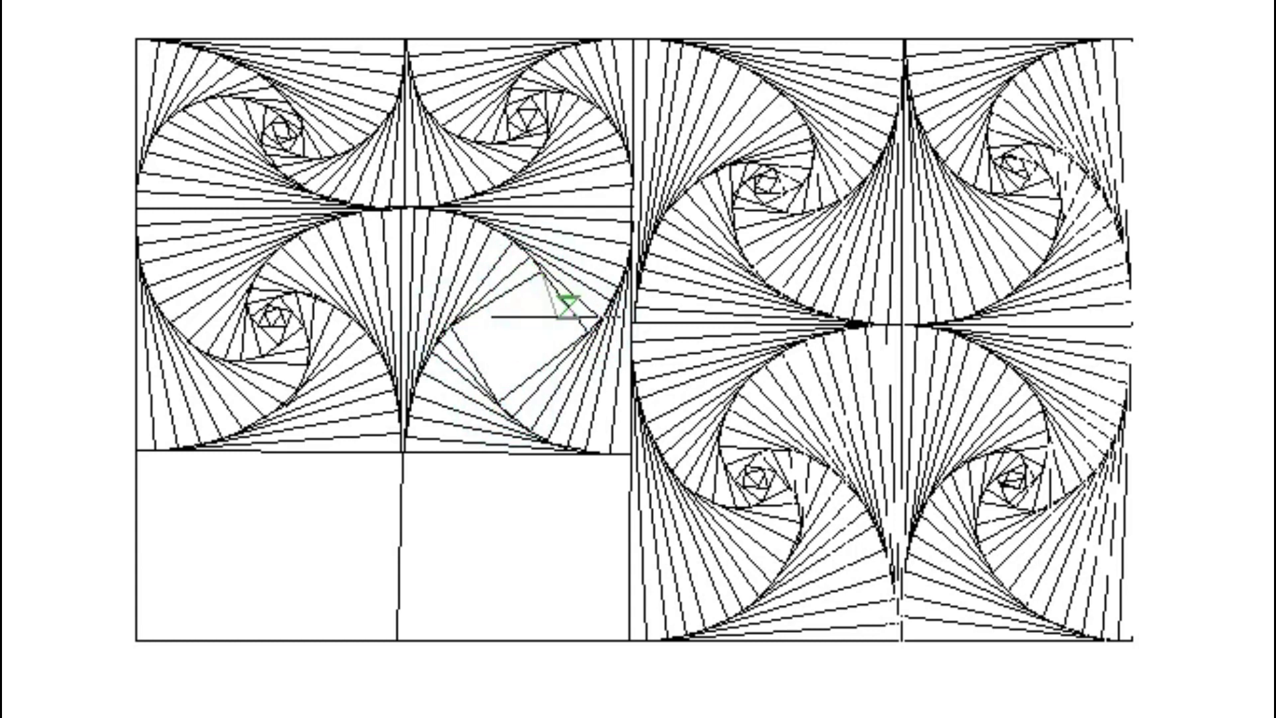
pyautogui.click(486, 383)
pyautogui.click(541, 293)
pyautogui.click(561, 339)
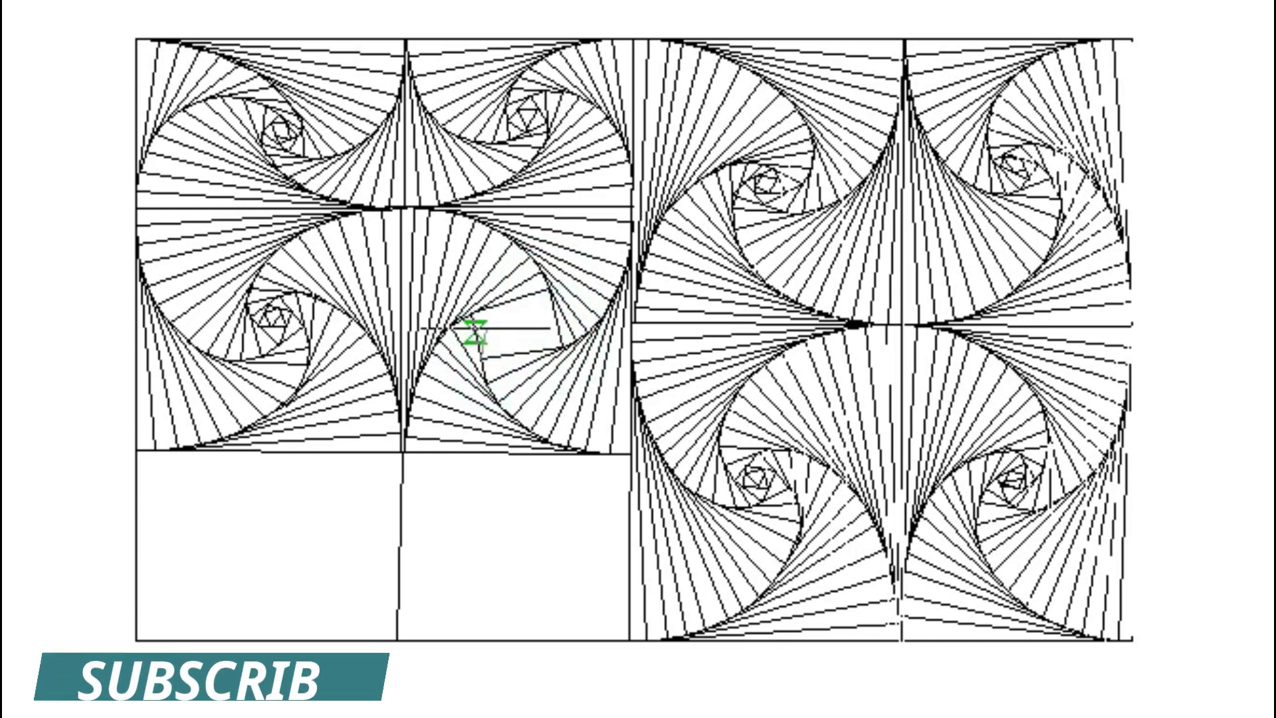
pyautogui.click(481, 307)
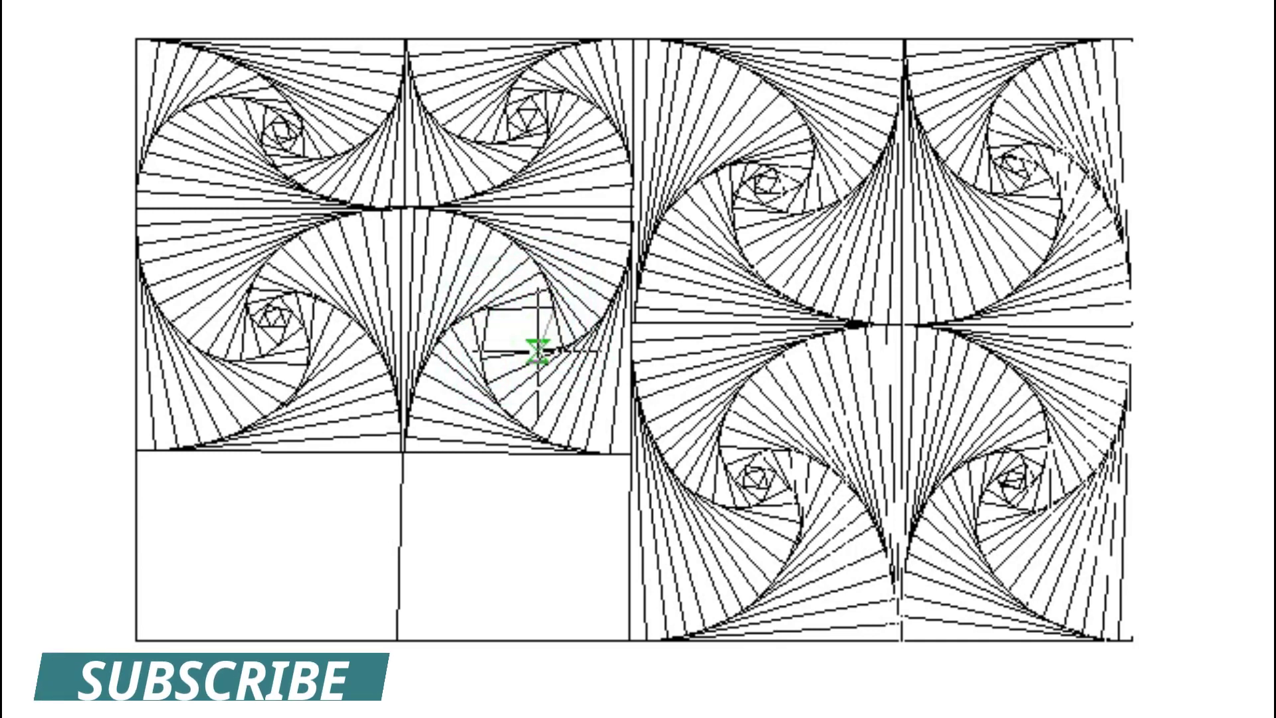
pyautogui.click(490, 336)
pyautogui.click(542, 329)
pyautogui.click(513, 333)
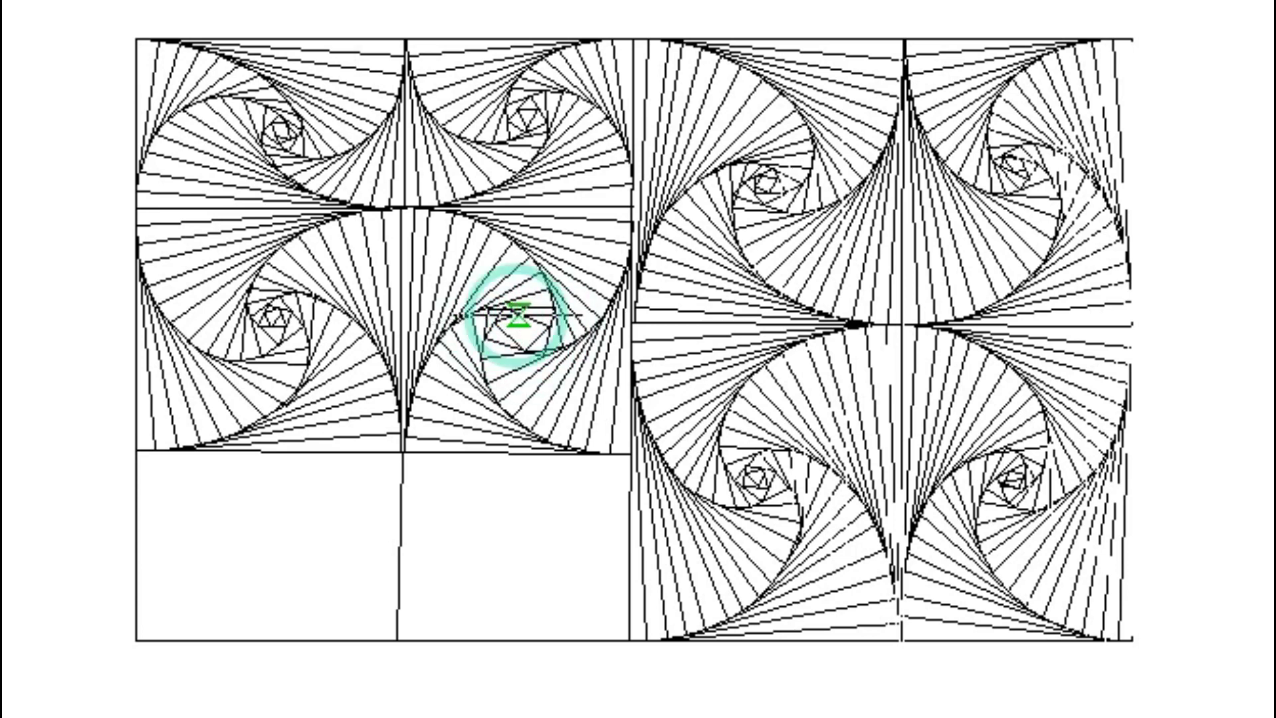
pyautogui.click(519, 326)
# - Start a polyline at the lower square's top-right corner and trace its outline
pyautogui.click(625, 456)
pyautogui.click(402, 467)
pyautogui.click(409, 640)
pyautogui.click(627, 626)
pyautogui.click(631, 461)
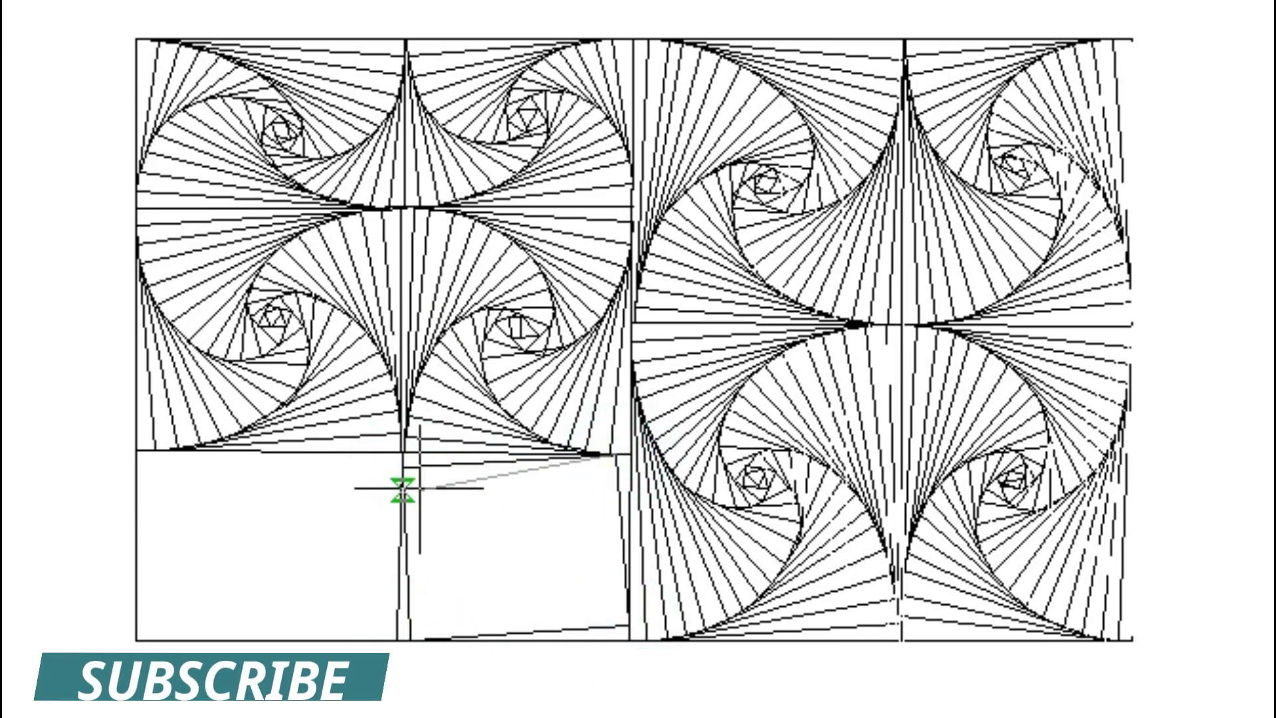
# - Add the first outer rotated-square turns of the spiral along the square's edges
pyautogui.click(404, 492)
pyautogui.click(429, 639)
pyautogui.click(627, 606)
pyautogui.click(595, 458)
pyautogui.click(407, 509)
pyautogui.click(449, 635)
pyautogui.click(577, 464)
pyautogui.click(414, 525)
pyautogui.click(470, 630)
pyautogui.click(618, 568)
pyautogui.click(558, 470)
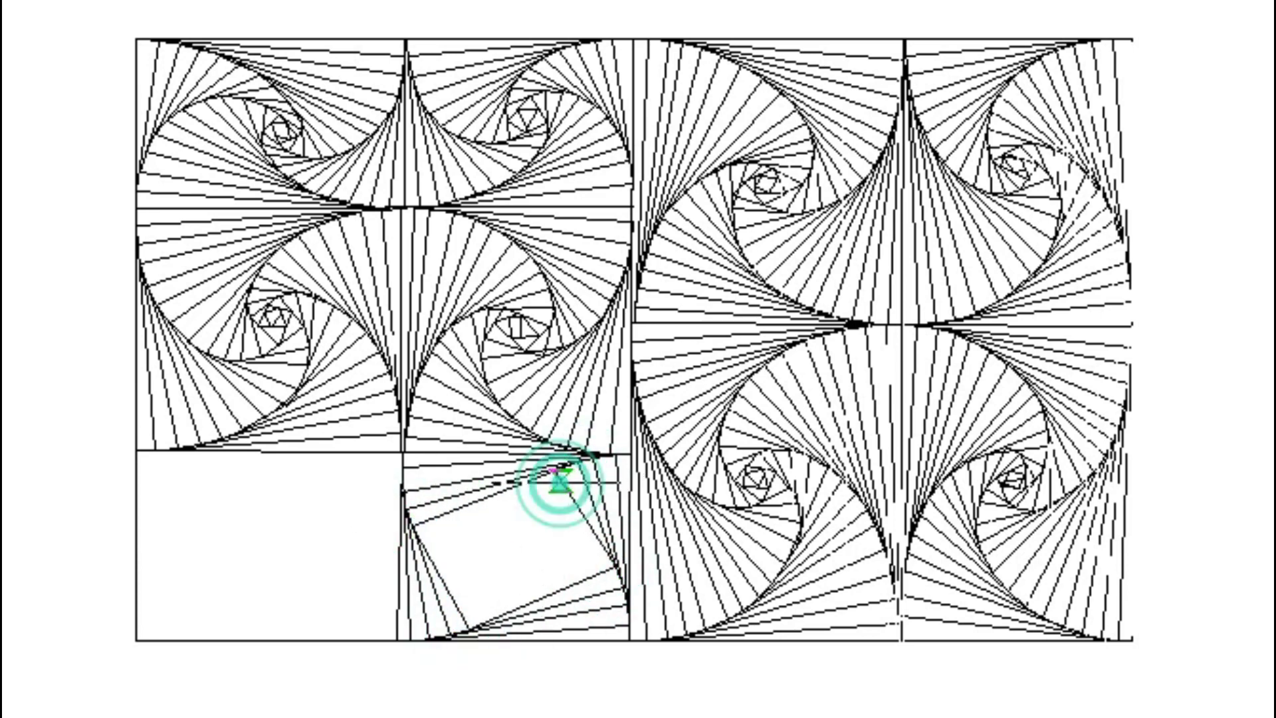
# - Continue the spiral inward with ever smaller rotated squares, ending at the centre
pyautogui.click(426, 537)
pyautogui.click(490, 620)
pyautogui.click(600, 546)
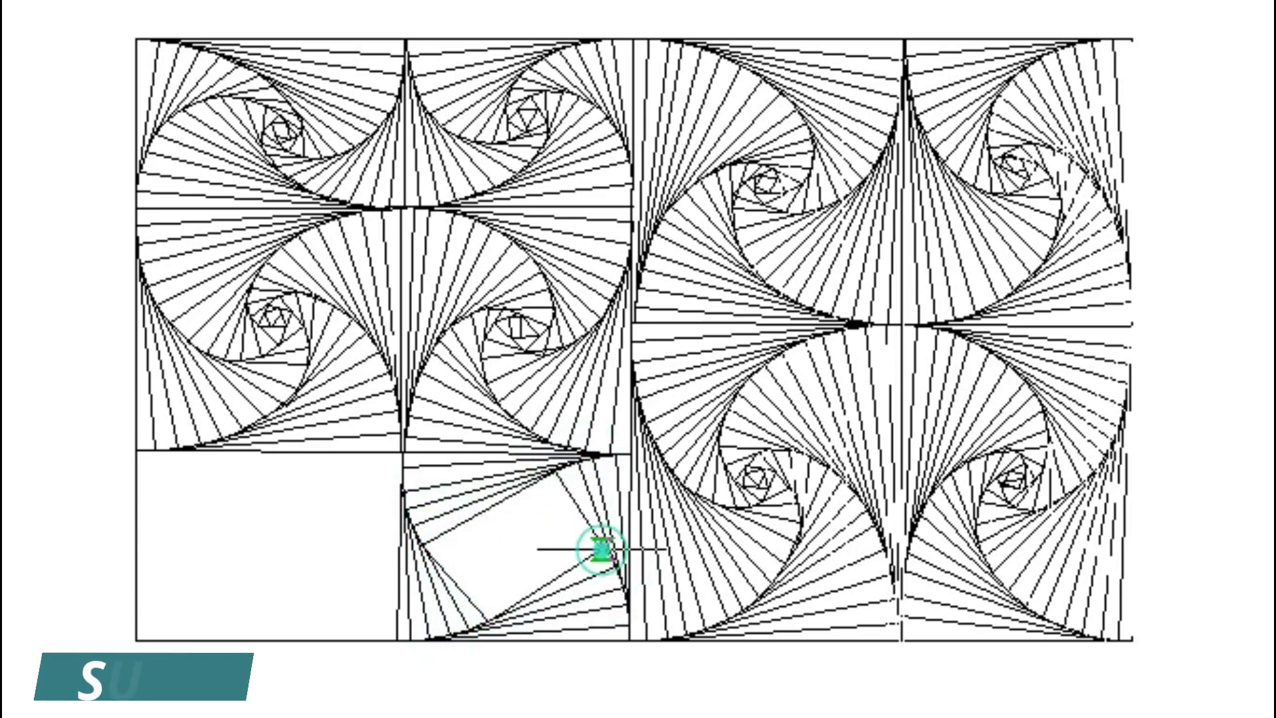
pyautogui.click(532, 484)
pyautogui.click(436, 558)
pyautogui.click(501, 604)
pyautogui.click(579, 529)
pyautogui.click(522, 491)
pyautogui.click(449, 564)
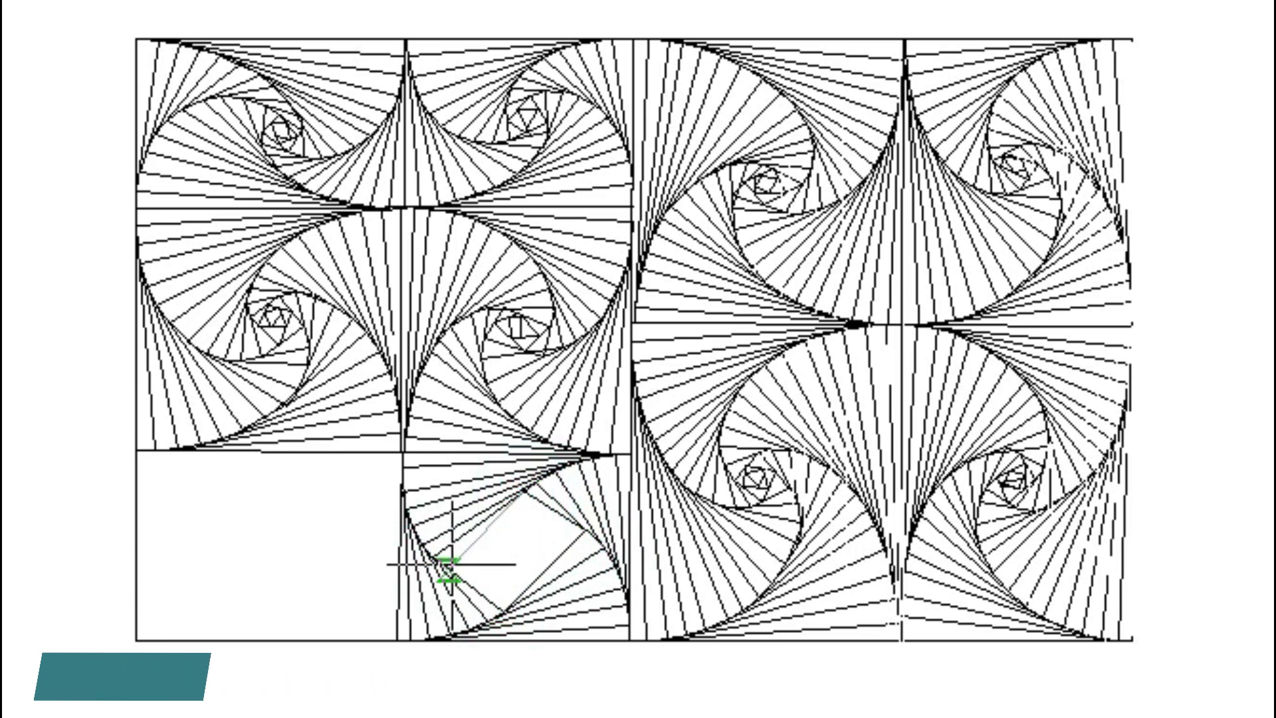
pyautogui.click(519, 587)
pyautogui.click(562, 524)
pyautogui.click(507, 504)
pyautogui.click(461, 573)
pyautogui.click(532, 573)
pyautogui.click(505, 513)
pyautogui.click(486, 570)
pyautogui.click(540, 567)
pyautogui.click(497, 529)
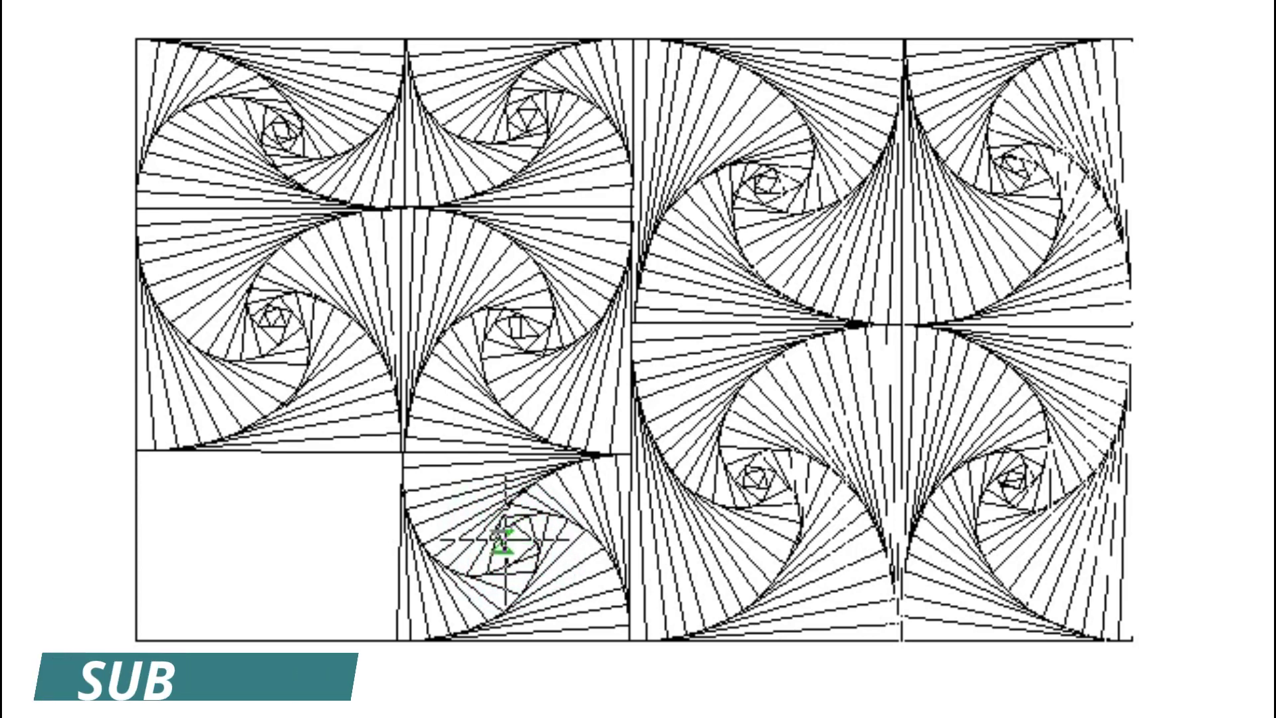
# - Finish the previous spiral, then start a new polyline around the bottom-left square's outline
pyautogui.press('Return')
pyautogui.click(137, 450)
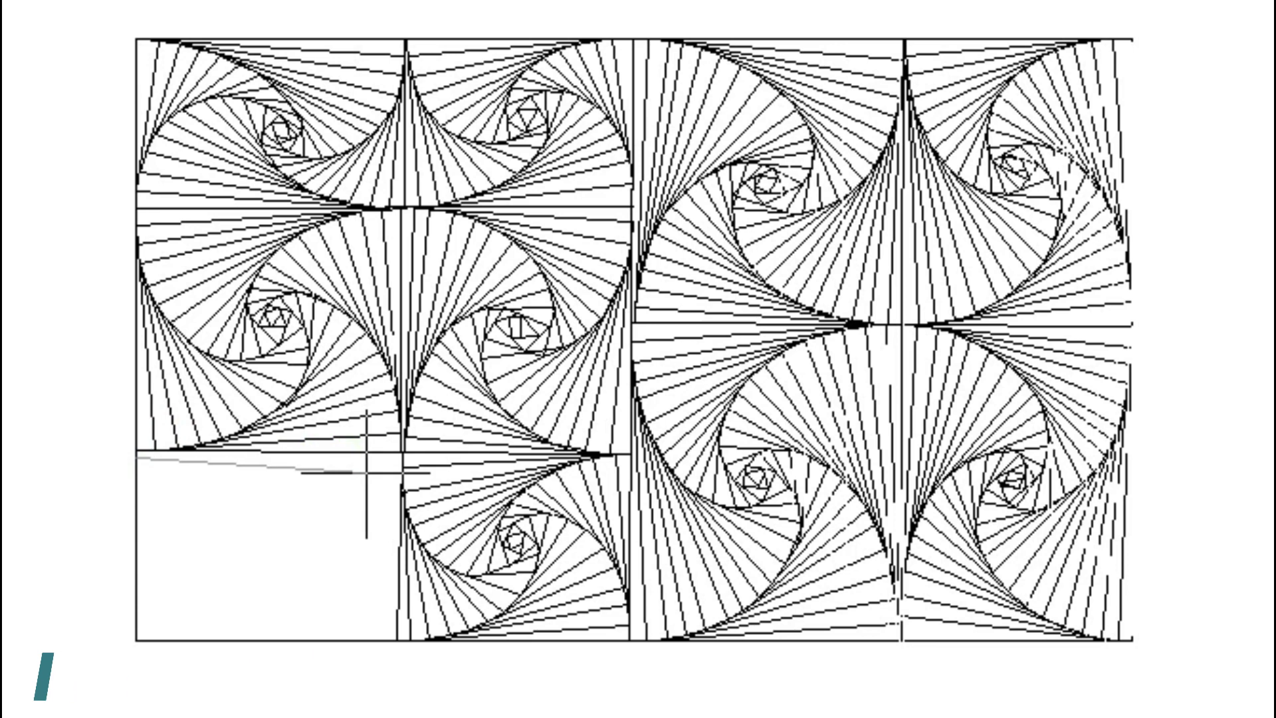
pyautogui.click(402, 470)
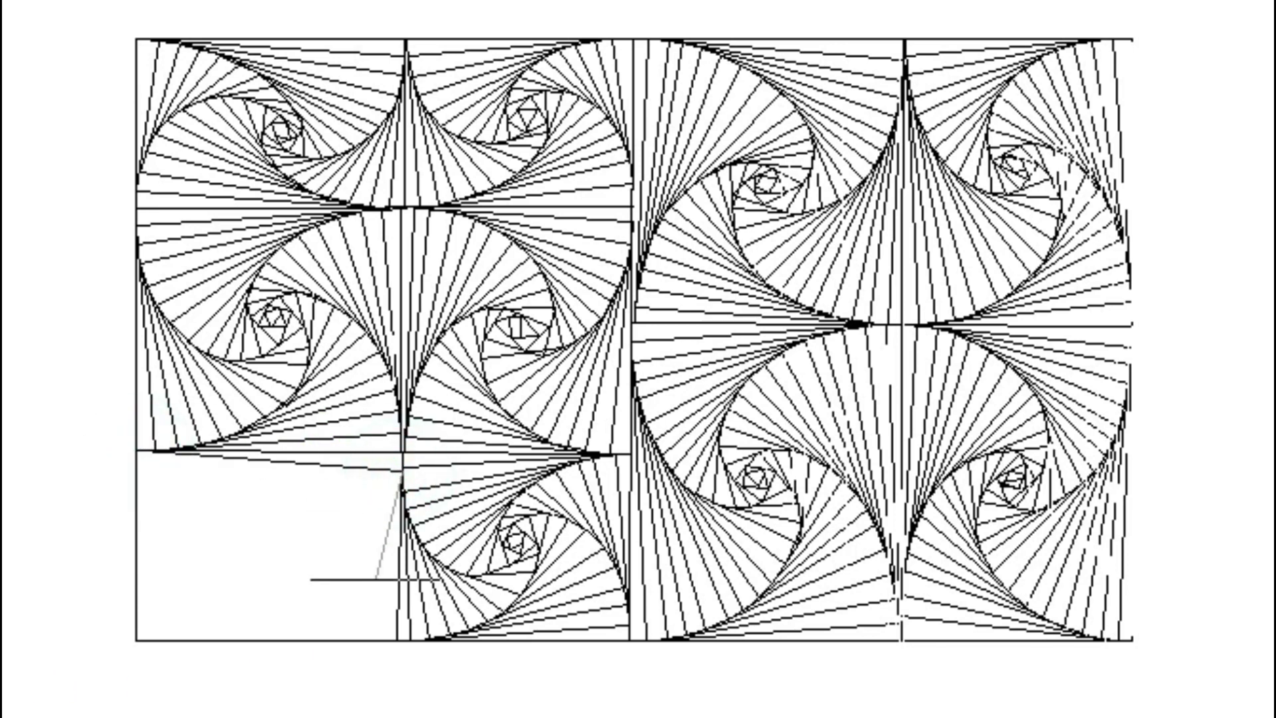
pyautogui.click(383, 640)
pyautogui.click(137, 622)
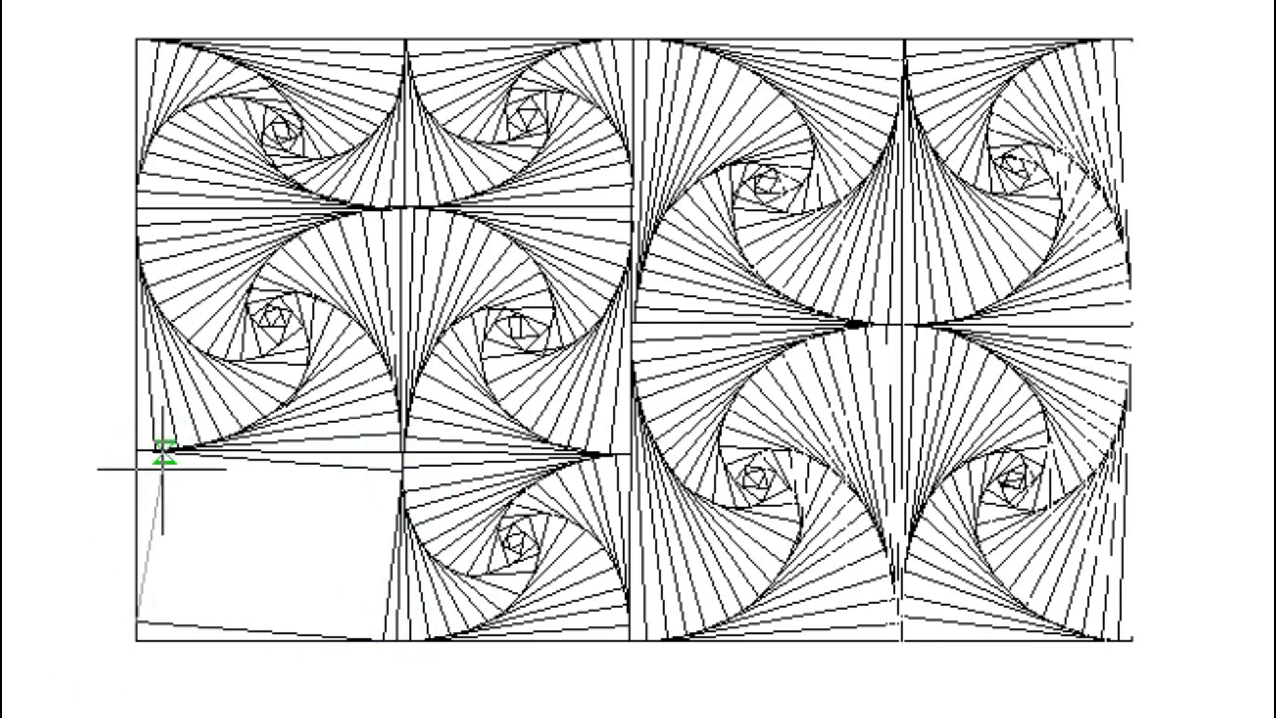
pyautogui.click(154, 454)
pyautogui.click(365, 637)
pyautogui.click(140, 602)
# - Add the outer rotated-square turns of the spiral inside the bottom-left square
pyautogui.click(177, 455)
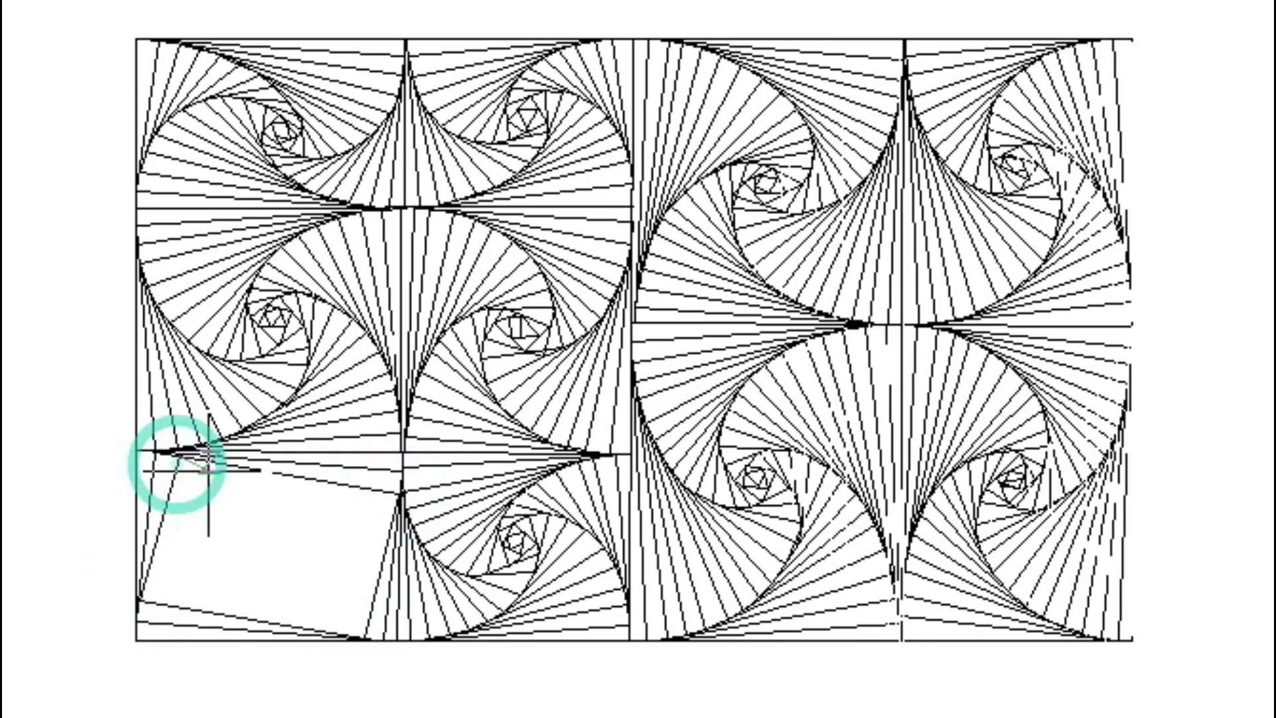
pyautogui.click(399, 511)
pyautogui.click(343, 628)
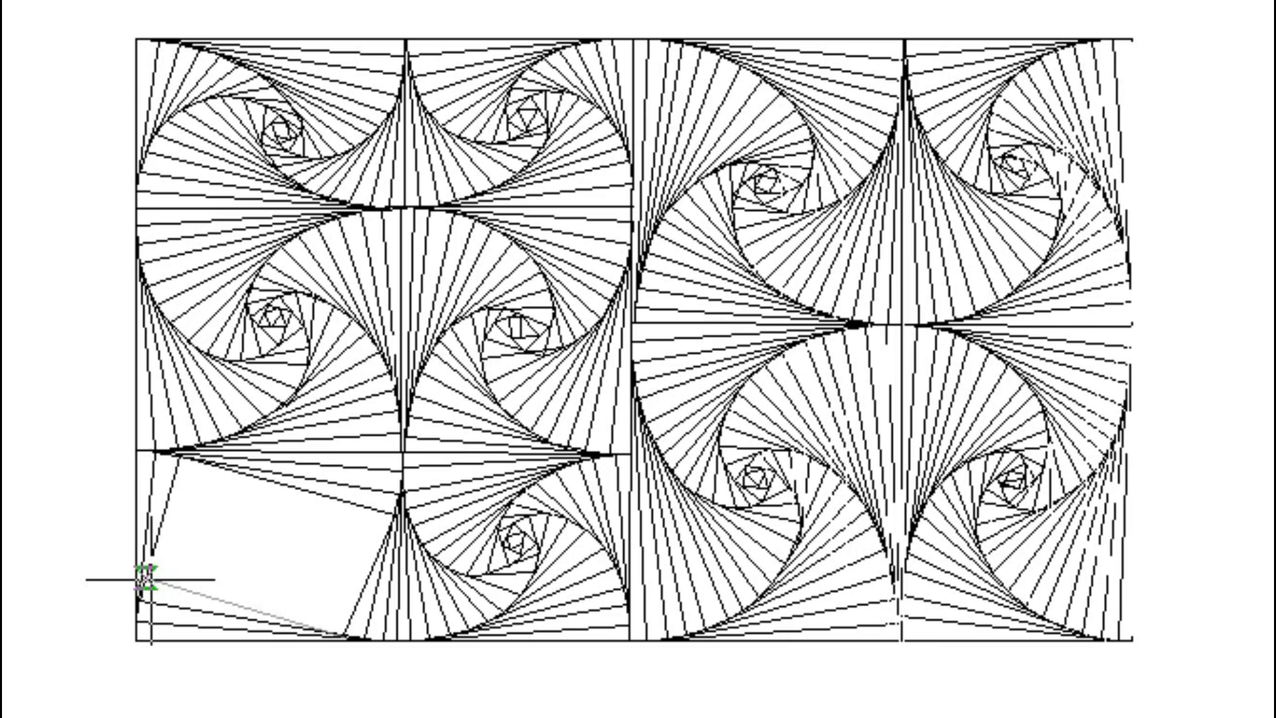
pyautogui.click(198, 460)
pyautogui.click(392, 525)
pyautogui.click(329, 621)
pyautogui.click(158, 565)
pyautogui.click(222, 470)
pyautogui.click(369, 545)
pyautogui.click(316, 630)
pyautogui.click(163, 555)
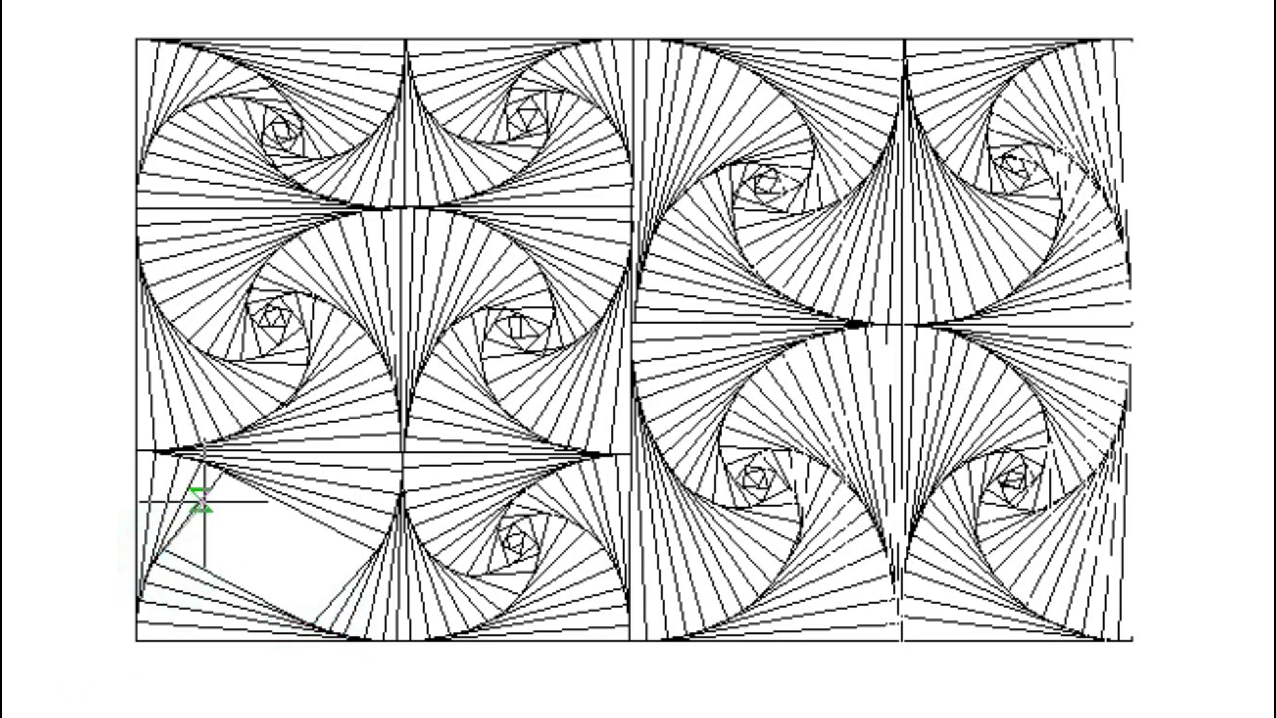
# - Wind the spiral further inward with smaller rotated squares toward the centre
pyautogui.click(244, 480)
pyautogui.click(366, 558)
pyautogui.click(291, 610)
pyautogui.click(176, 538)
pyautogui.click(223, 500)
pyautogui.click(326, 532)
pyautogui.click(342, 568)
pyautogui.click(274, 602)
pyautogui.click(242, 527)
pyautogui.click(276, 509)
pyautogui.click(328, 578)
pyautogui.click(256, 583)
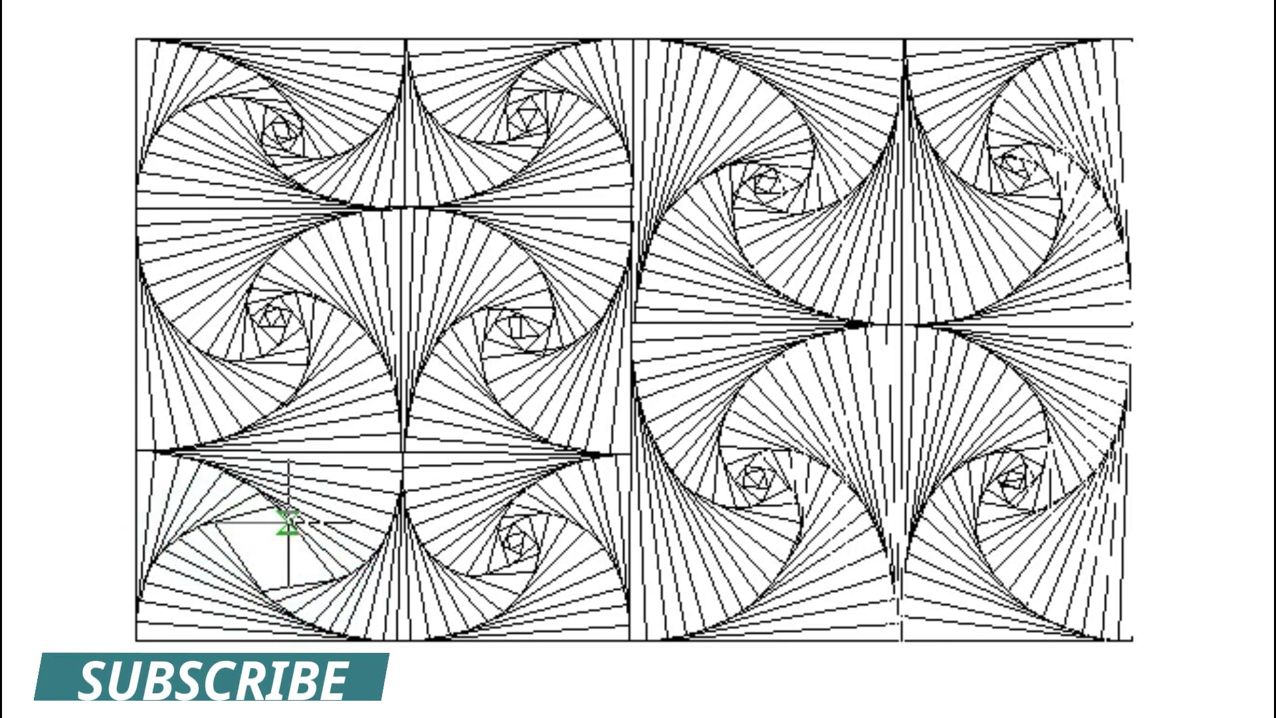
pyautogui.click(230, 525)
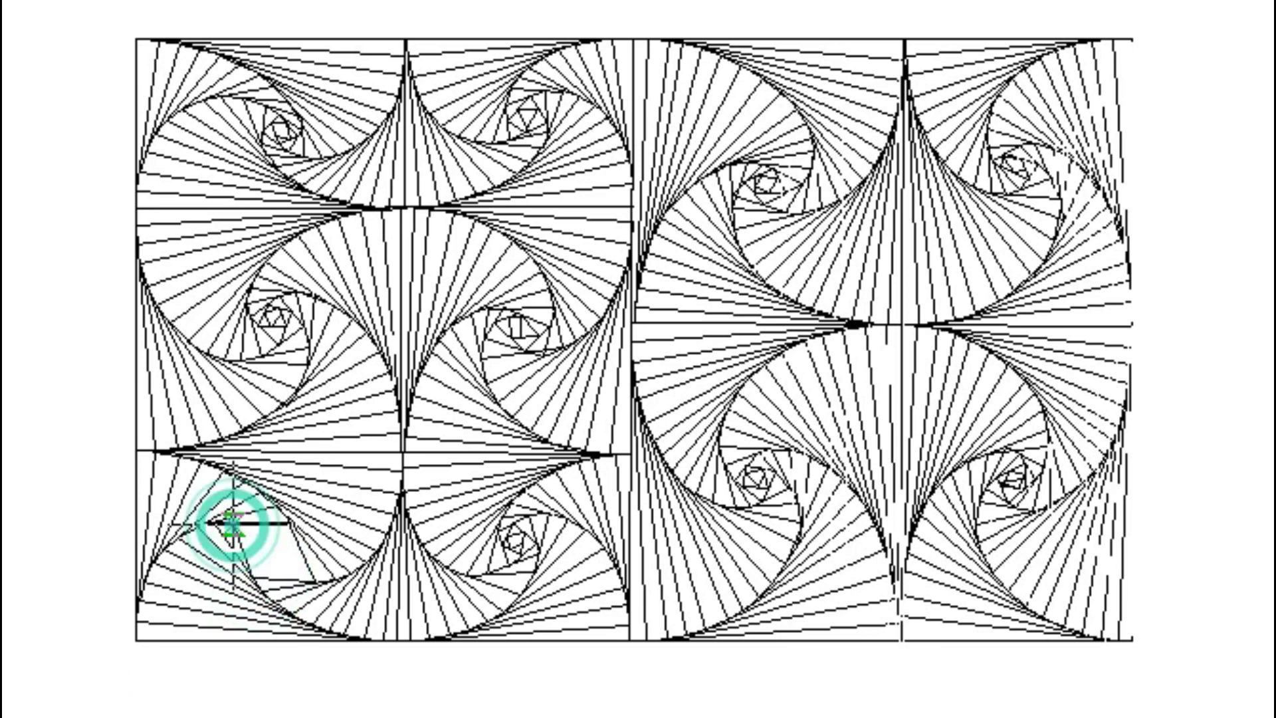